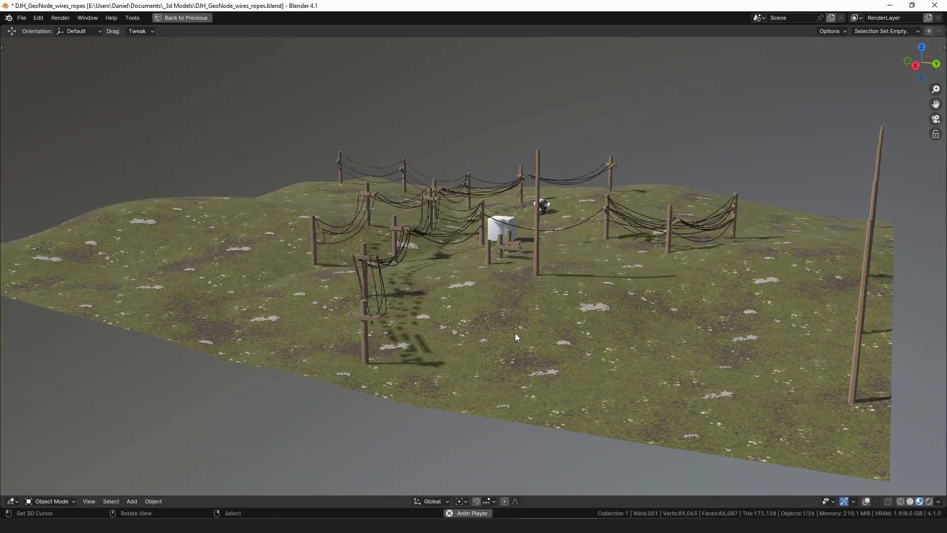
Stop the animation playback and add a Geometry Nodes modifier with a new node group to the edge object
key(Escape)
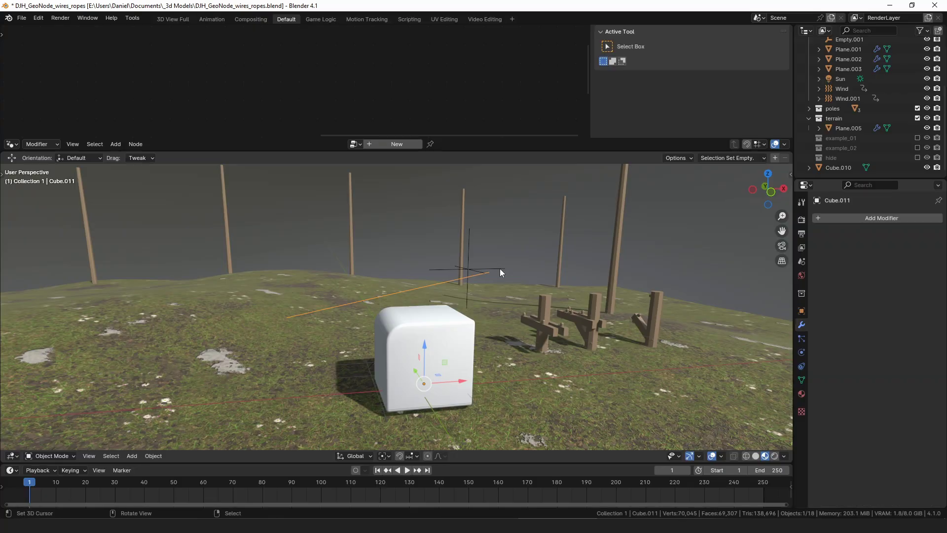
middle_drag(499, 269, 504, 306)
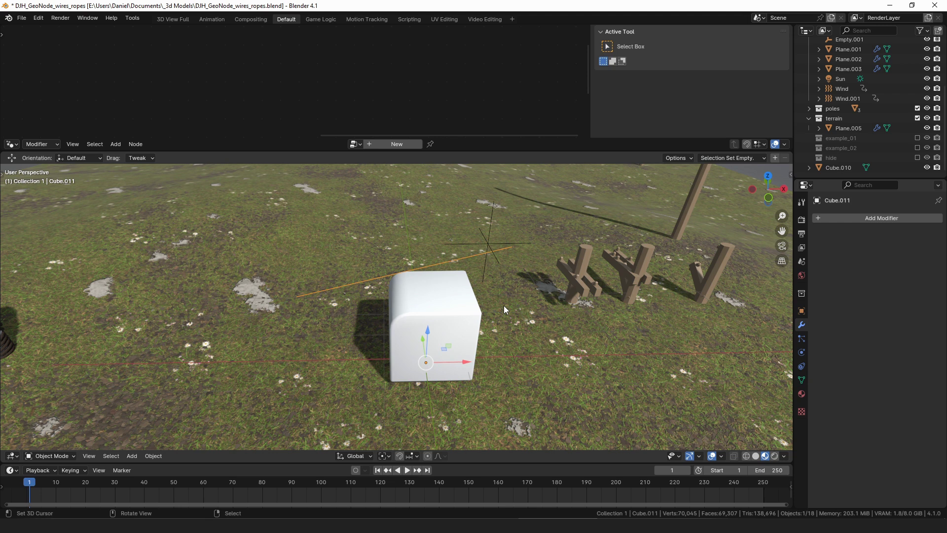
middle_drag(504, 306, 543, 252)
click(854, 217)
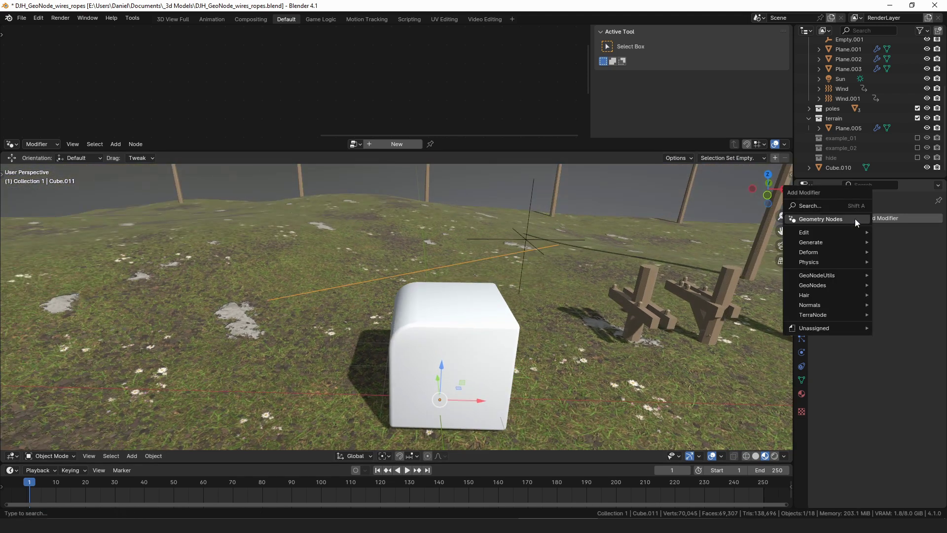
click(833, 219)
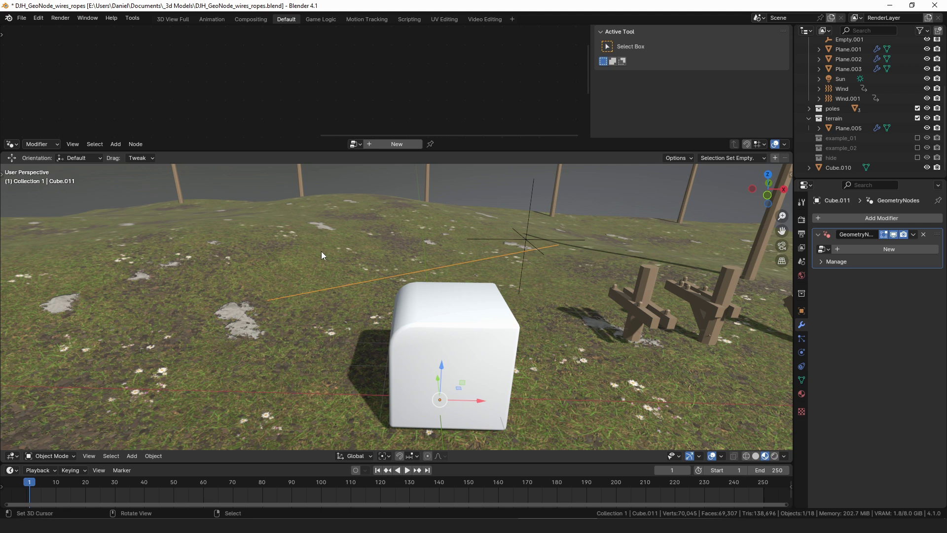
middle_drag(345, 224, 771, 234)
click(868, 250)
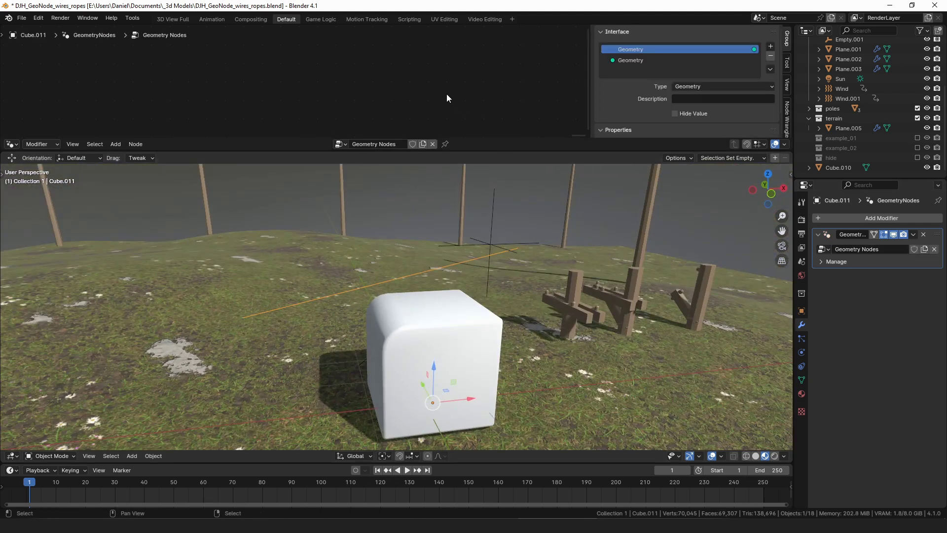
Insert a Split Edges node between Group Input and Group Output
drag(193, 81, 259, 101)
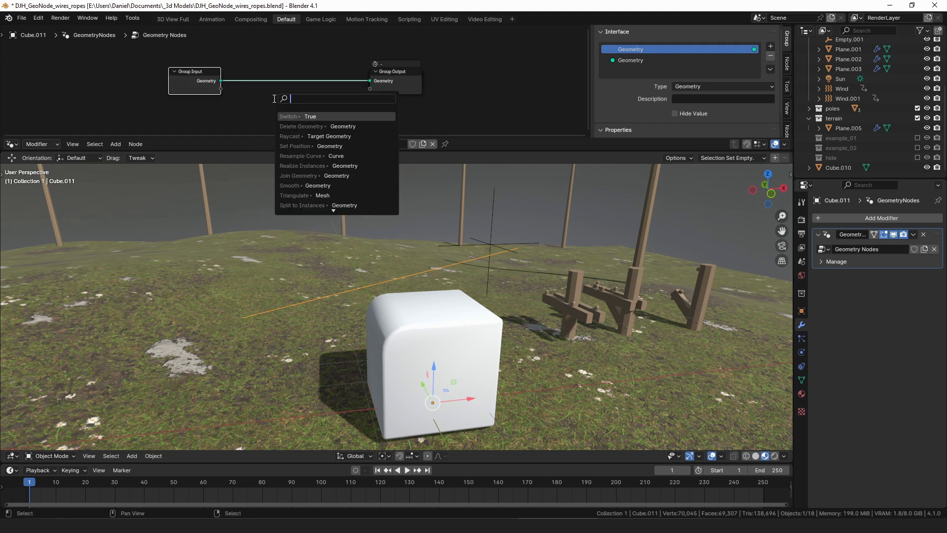
text(s)
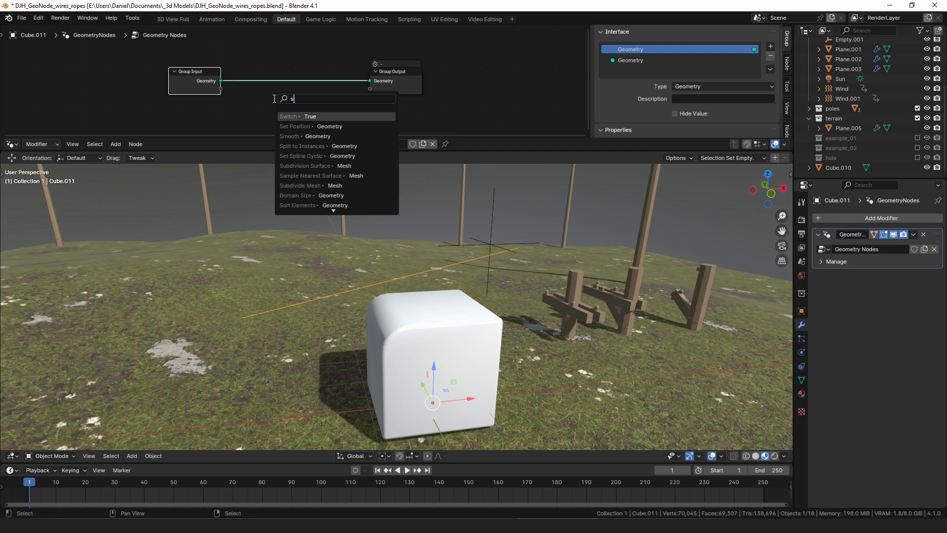
text(plit e)
key(Return)
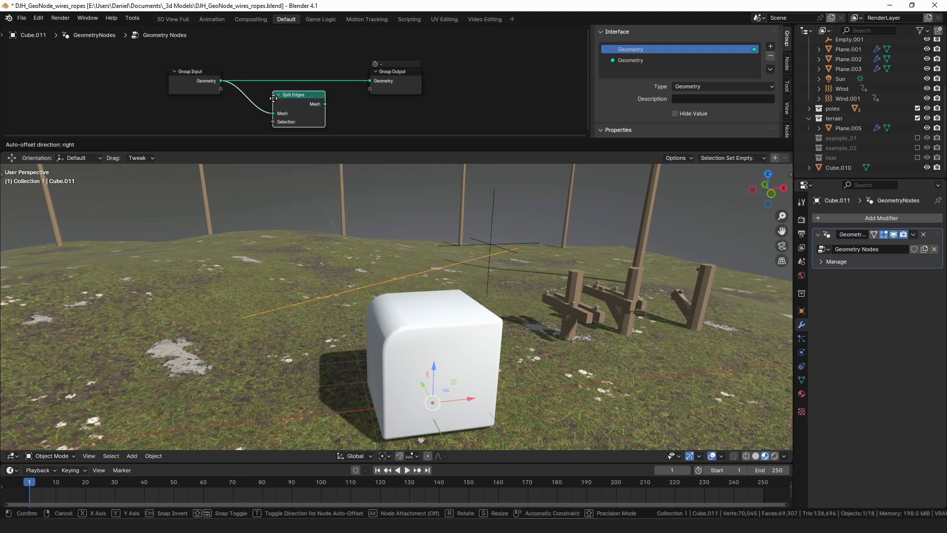
click(240, 70)
Extrude the line mesh's far end vertex towards the wooden posts to add a second edge
middle_drag(417, 264, 422, 266)
key(Tab)
click(499, 243)
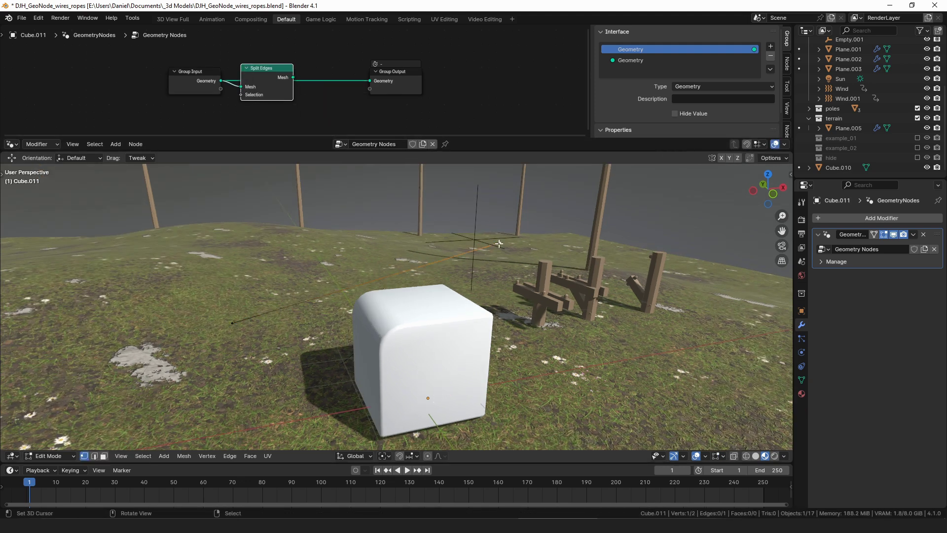
key(e)
click(644, 261)
key(Tab)
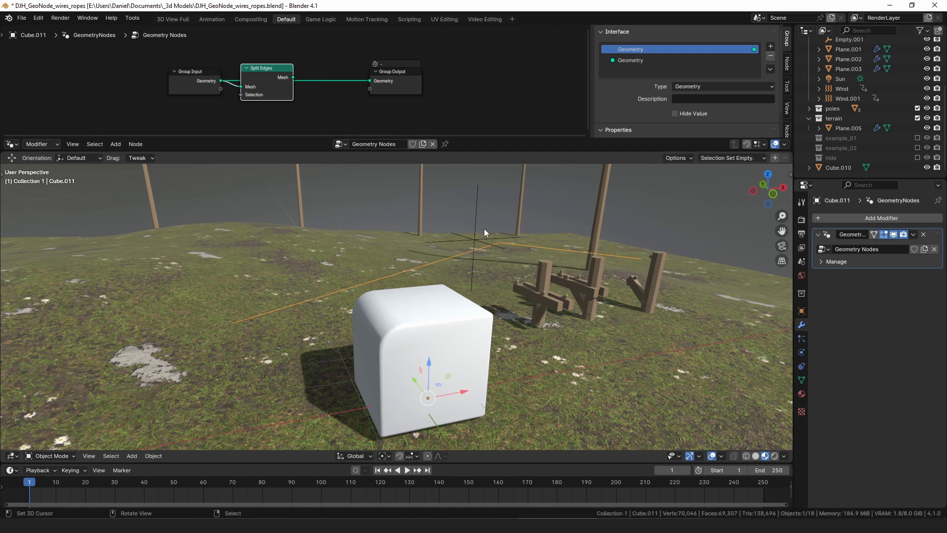
drag(293, 78, 338, 98)
text(trim)
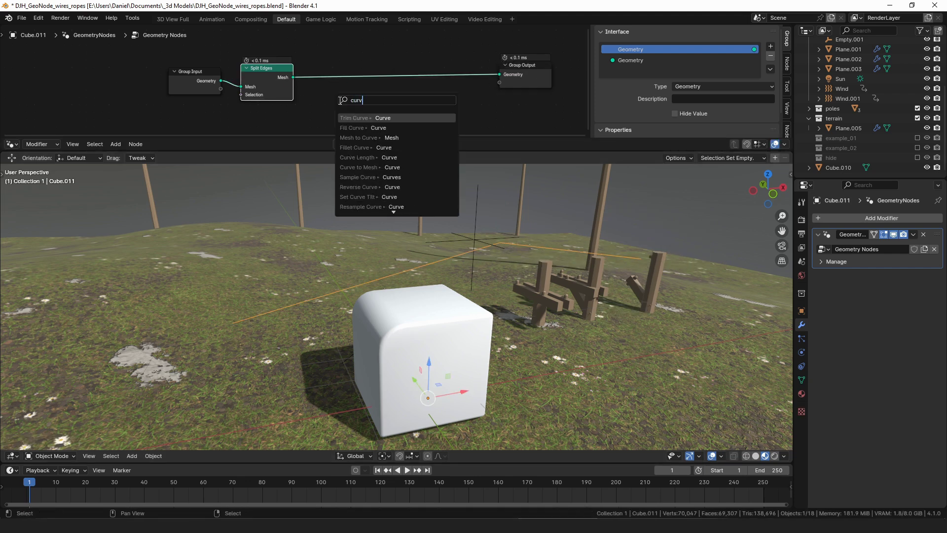
key(Return)
key(Escape)
Insert a Mesh to Curve node between Split Edges and Group Output
drag(293, 78, 344, 100)
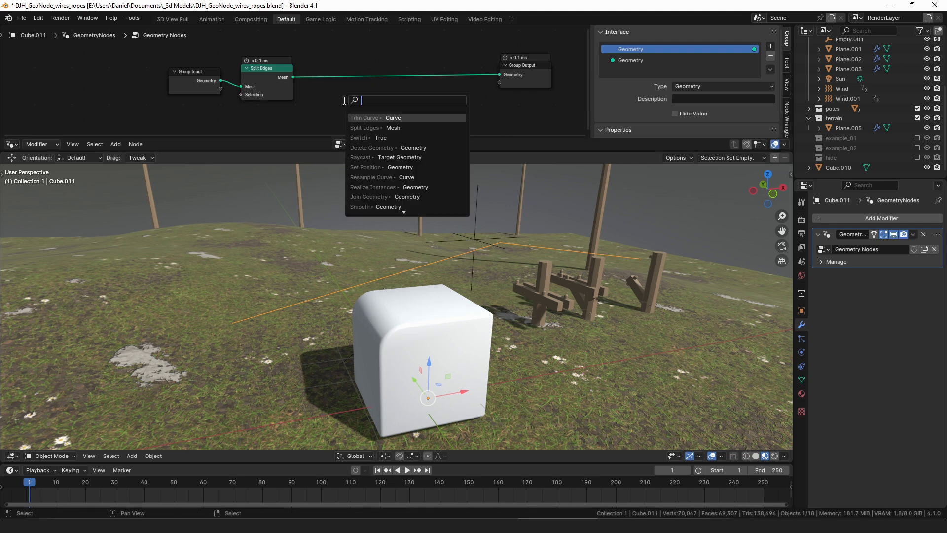
text(to cur)
key(Return)
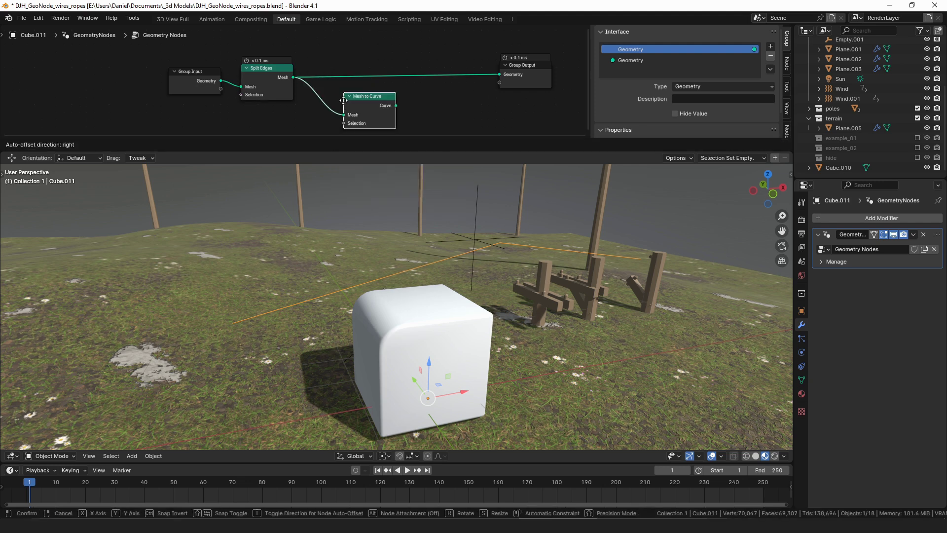
click(296, 67)
Insert a Resample Curve node after Mesh to Curve with a count of 3
drag(360, 75, 394, 80)
text(resample)
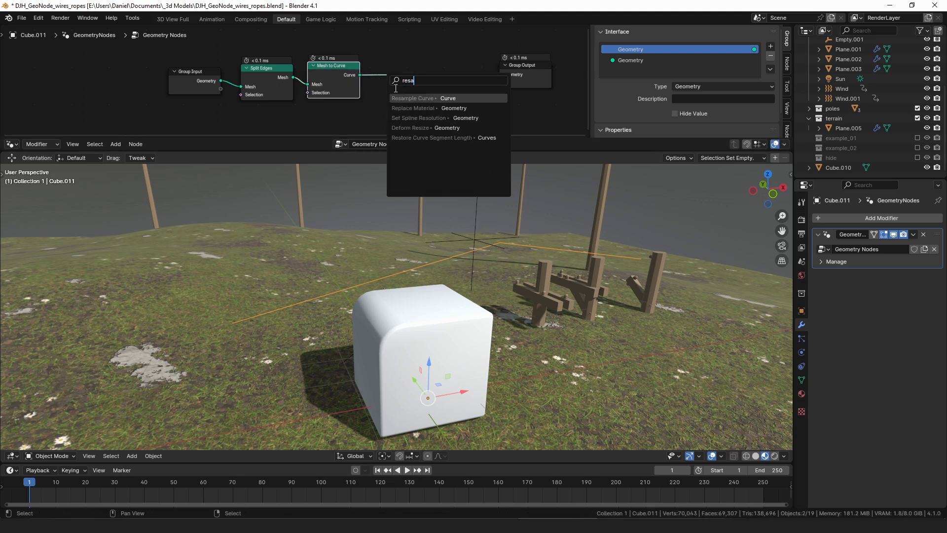
key(Return)
click(384, 72)
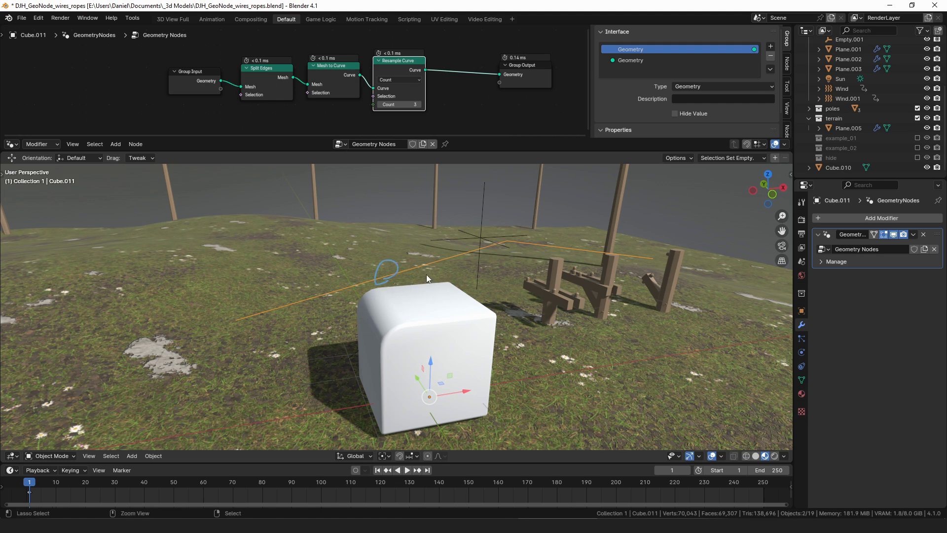
middle_drag(422, 79, 349, 81)
drag(351, 72, 339, 82)
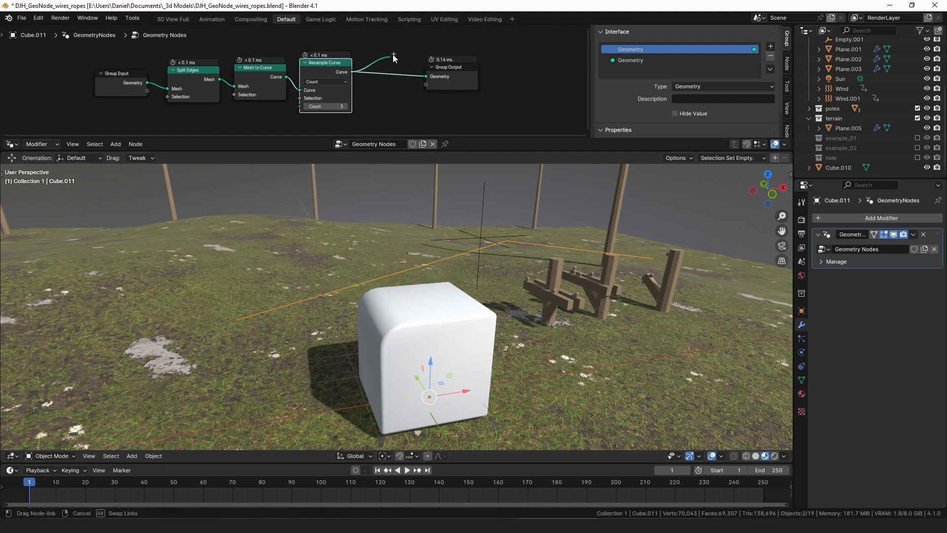
drag(393, 55, 394, 56)
key(Escape)
Move Group Output farther away and insert a Set Position node between Resample Curve and Group Output
drag(452, 61, 560, 72)
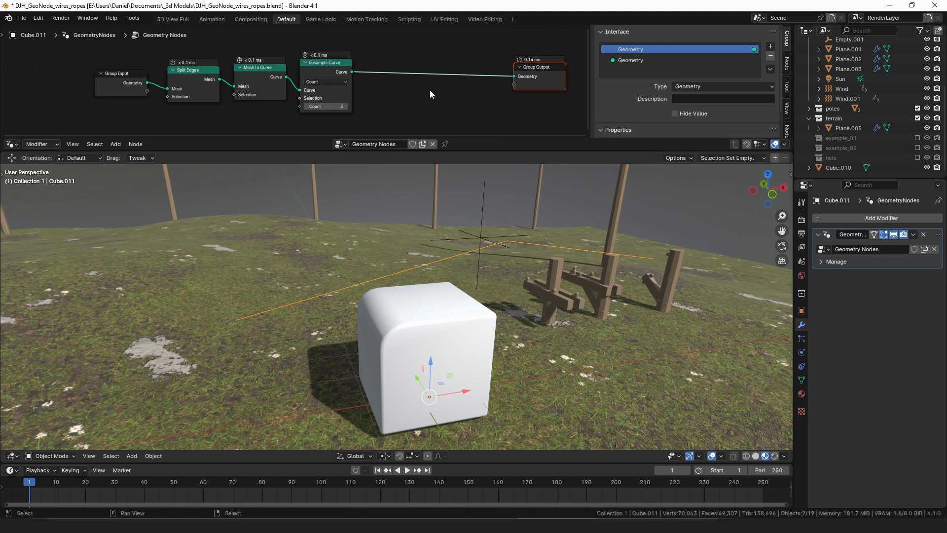
click(430, 90)
drag(329, 63, 388, 88)
click(407, 98)
key(shift+a)
text(e)
key(Escape)
text(se)
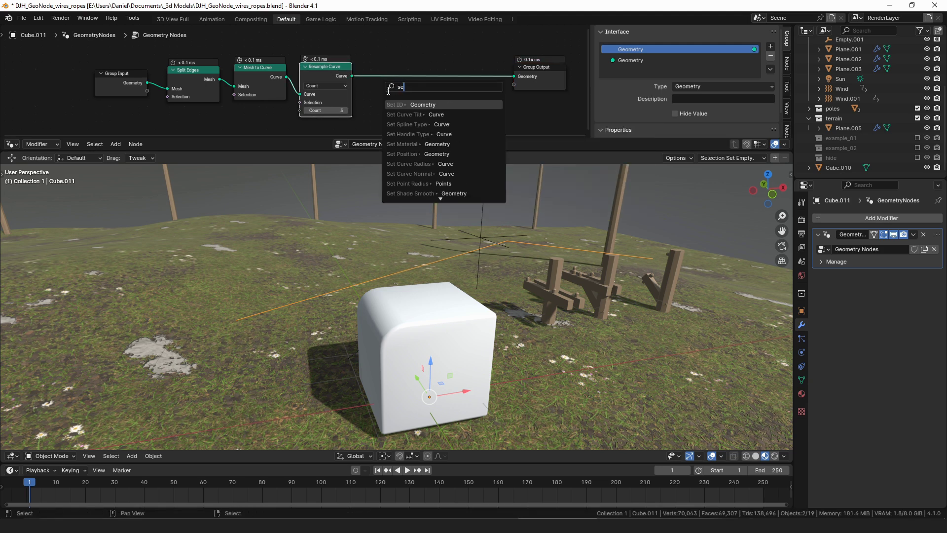
text(t p)
key(Return)
click(446, 80)
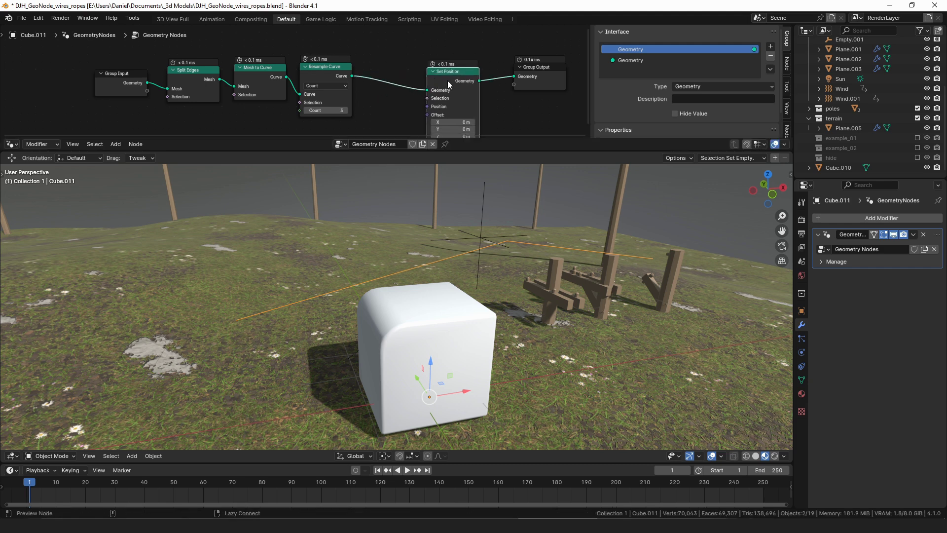
Add an Endpoint Selection node feeding the Selection input of Set Position
middle_drag(440, 110, 444, 82)
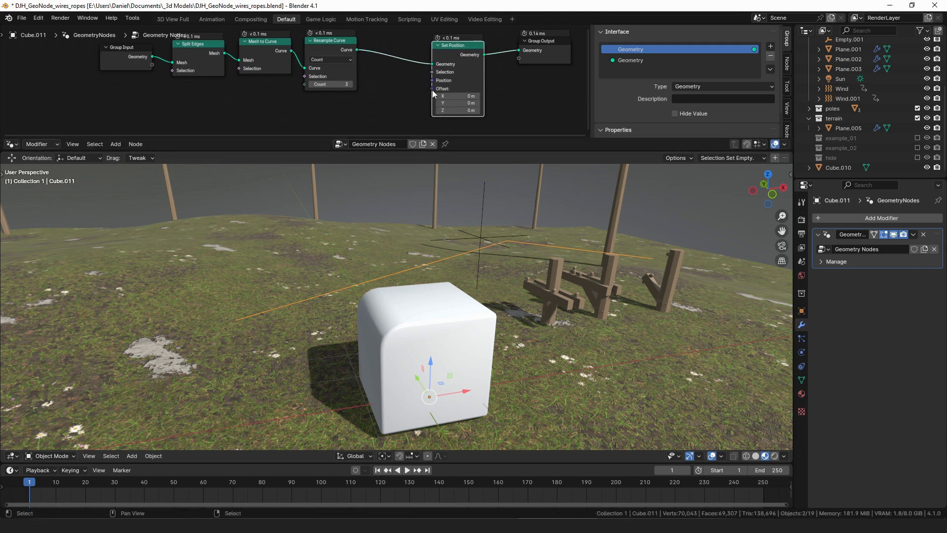
drag(447, 63, 329, 111)
text(end)
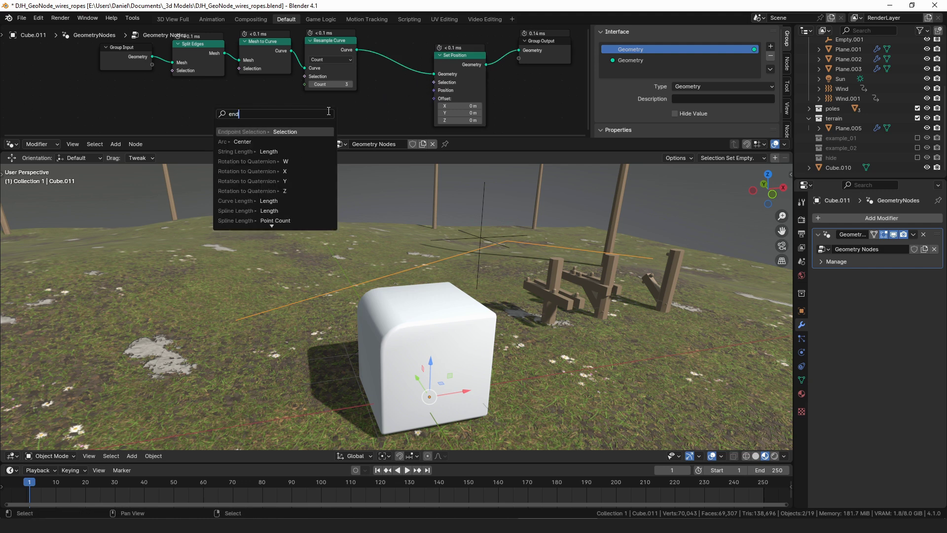
key(Return)
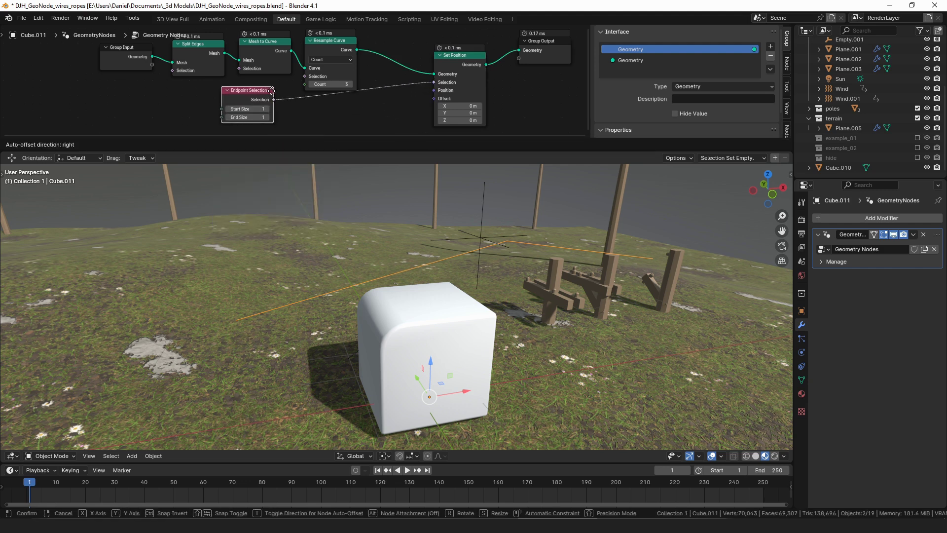
click(218, 88)
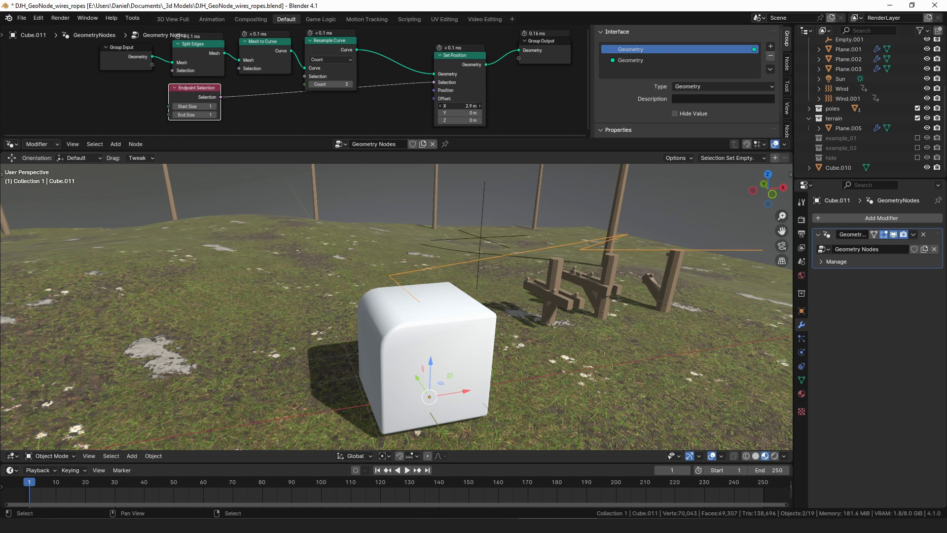
Insert a Boolean Math node set to Not between Endpoint Selection and the Set Position selection
drag(221, 97, 302, 120)
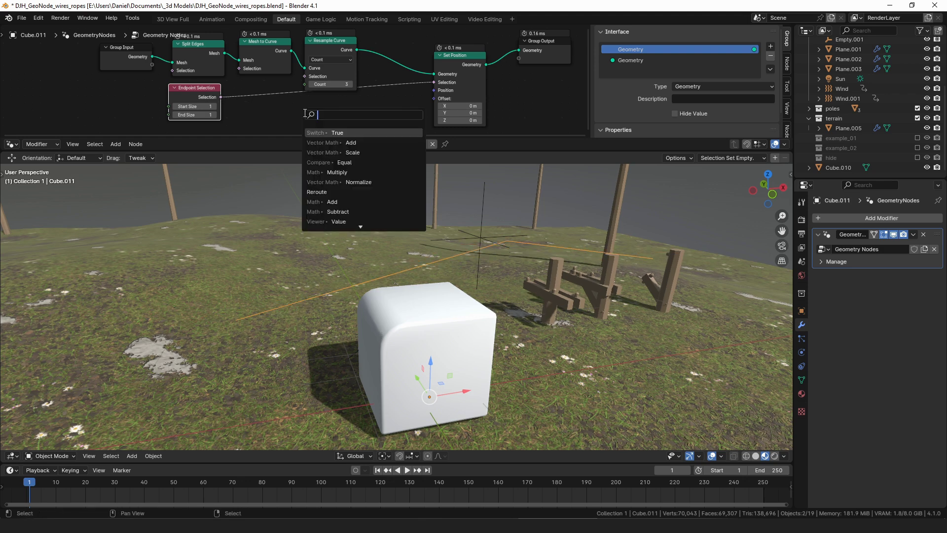
text(not)
key(Return)
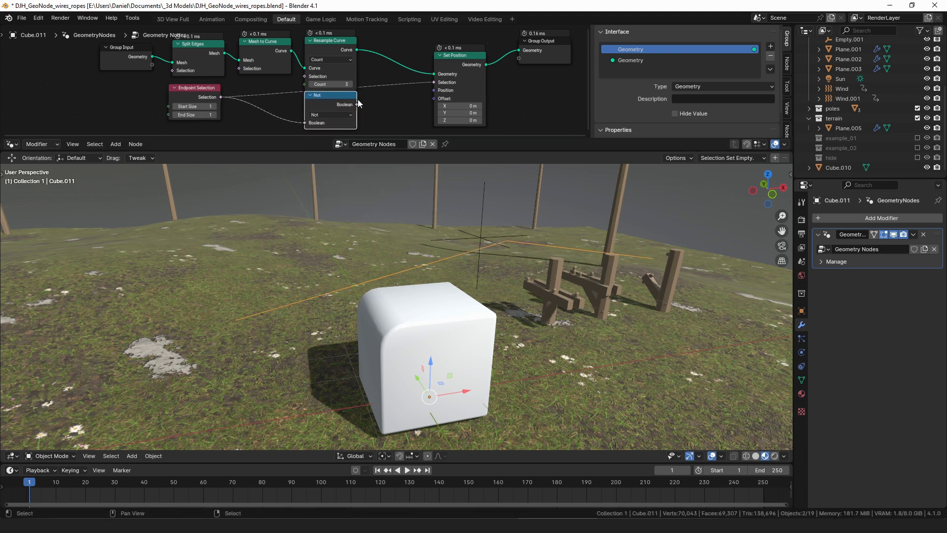
click(310, 94)
Set the Z offset of the Set Position node to -1 m
middle_drag(449, 107, 435, 67)
click(427, 81)
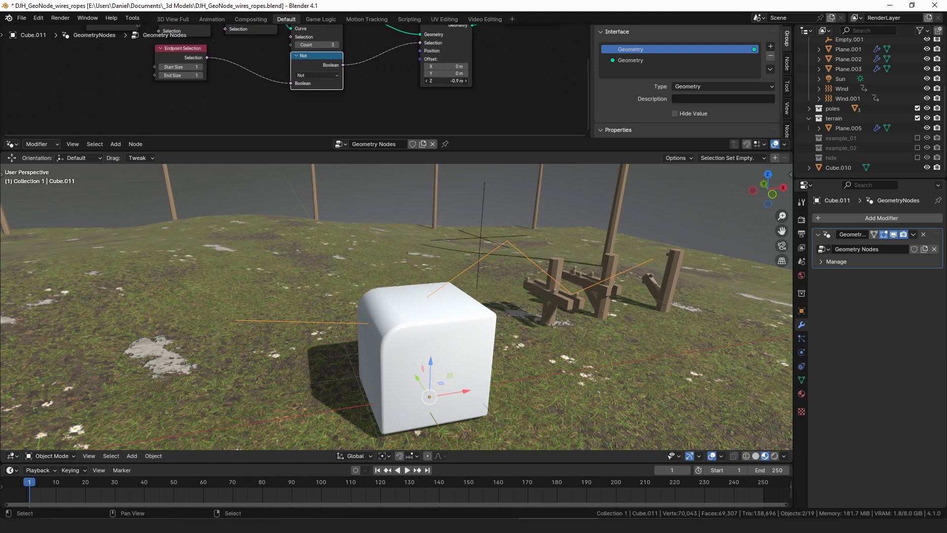
middle_drag(458, 296, 463, 264)
scroll(481, 76, down, 4)
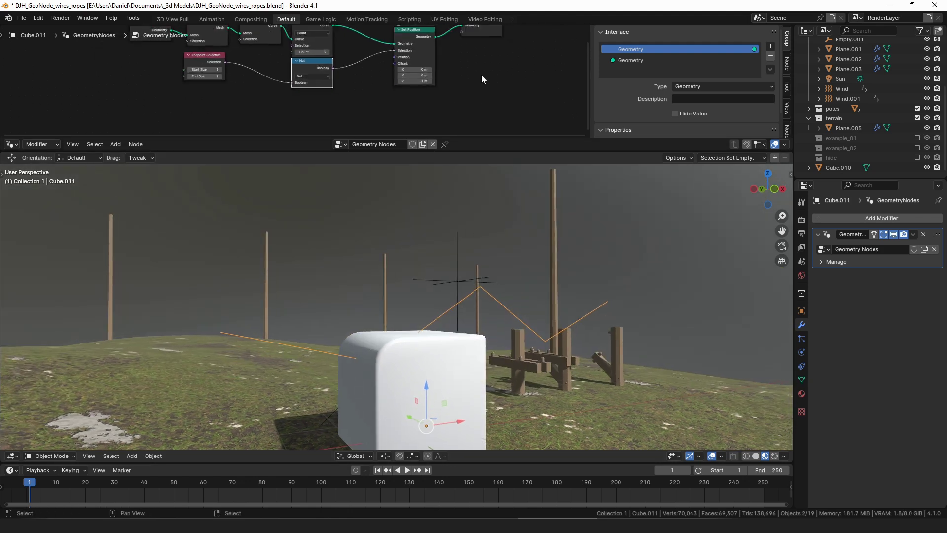
Make room around Set Position and insert a Resample Curve node after it with a count of 4
middle_drag(482, 76, 331, 97)
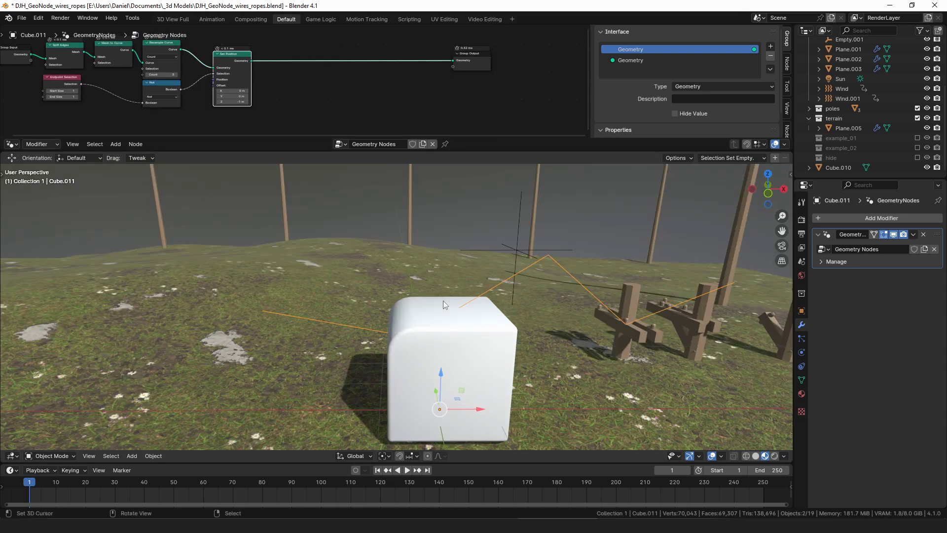
drag(226, 55, 226, 68)
middle_drag(267, 72, 287, 84)
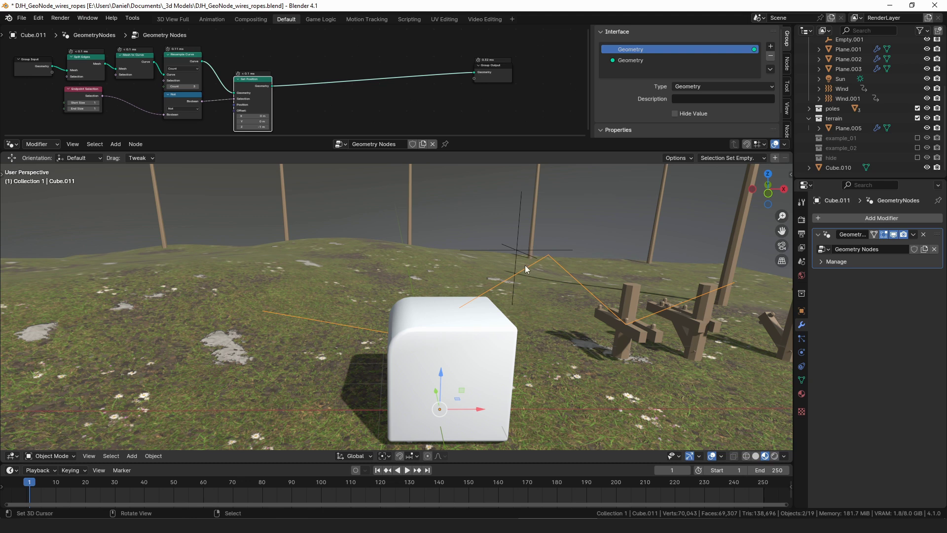
scroll(514, 120, down, 2)
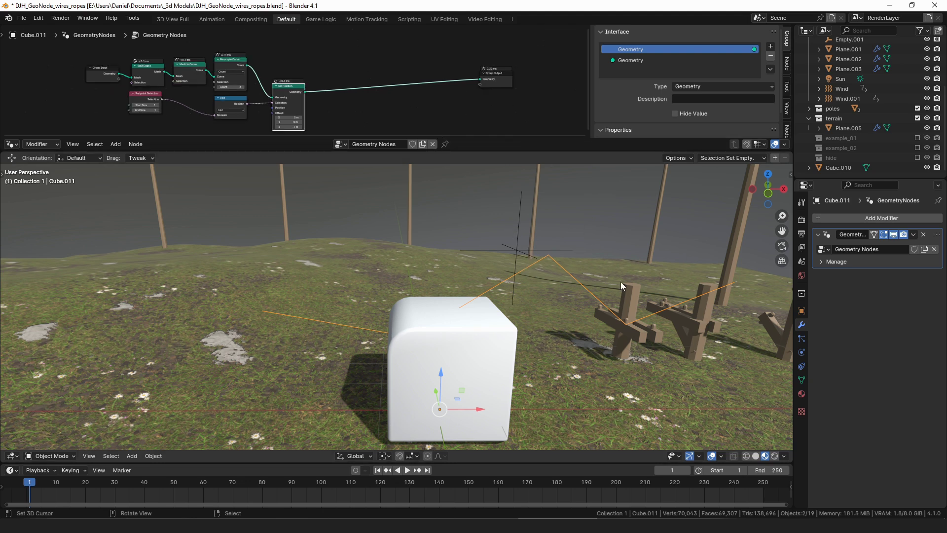
drag(305, 92, 348, 103)
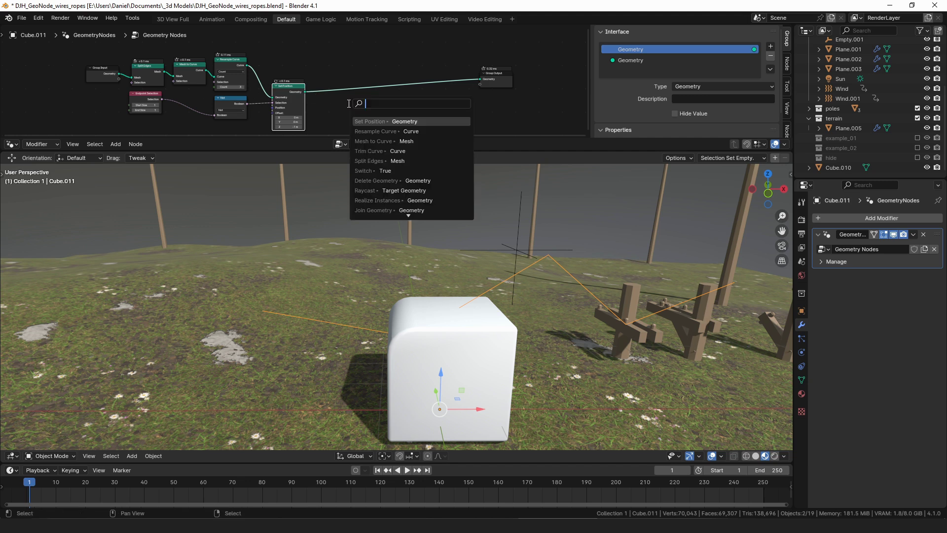
text(resample)
key(Return)
click(330, 81)
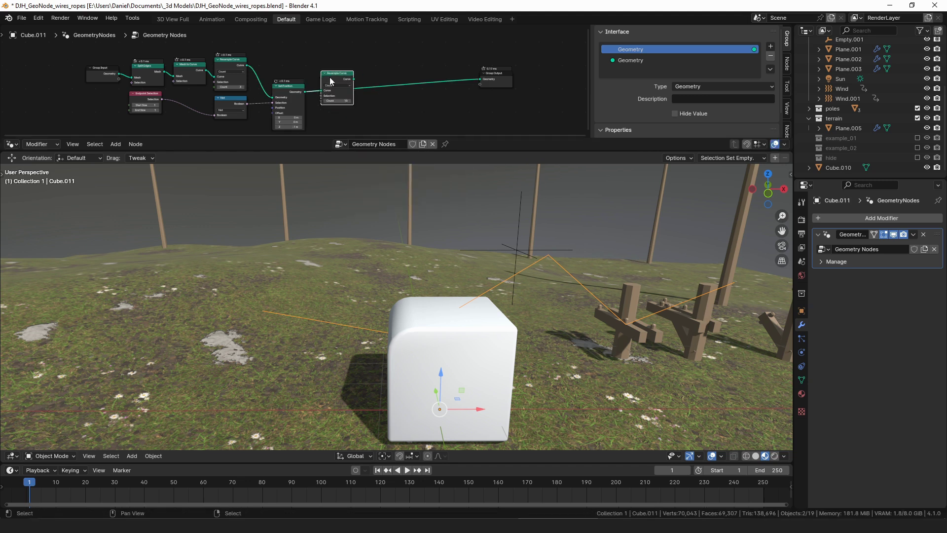
click(337, 101)
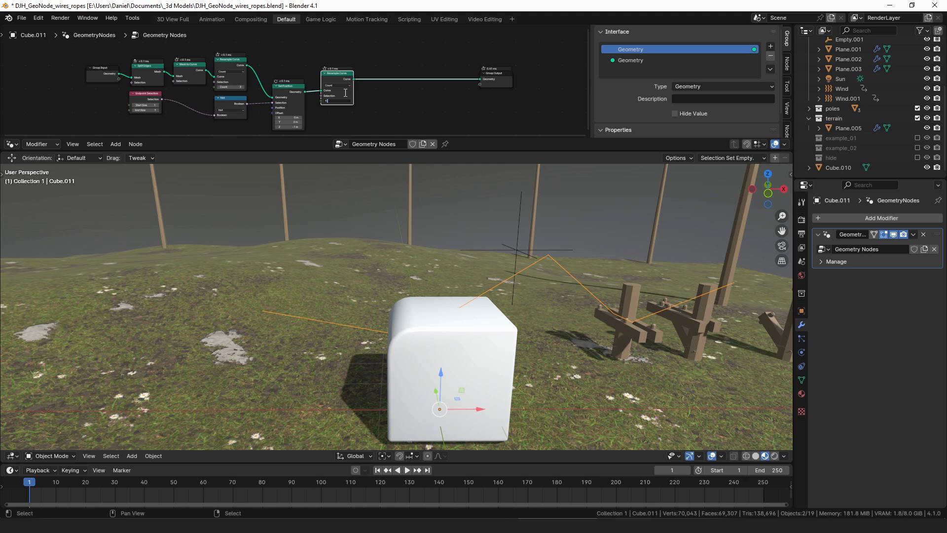
key(Return)
Duplicate the second Resample Curve node into the link before Group Output and set the copy's count to 5
key(shift+d)
click(398, 97)
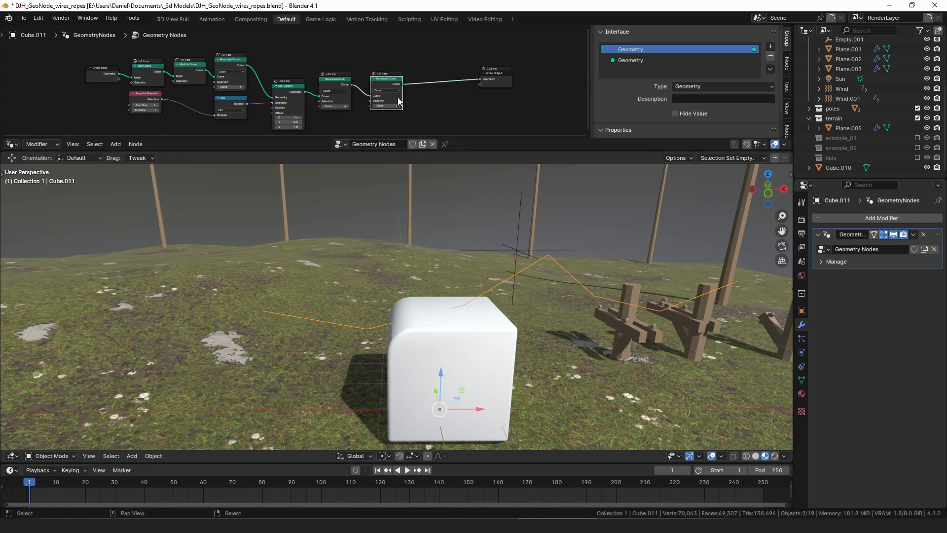
click(398, 105)
scroll(572, 115, up, 8)
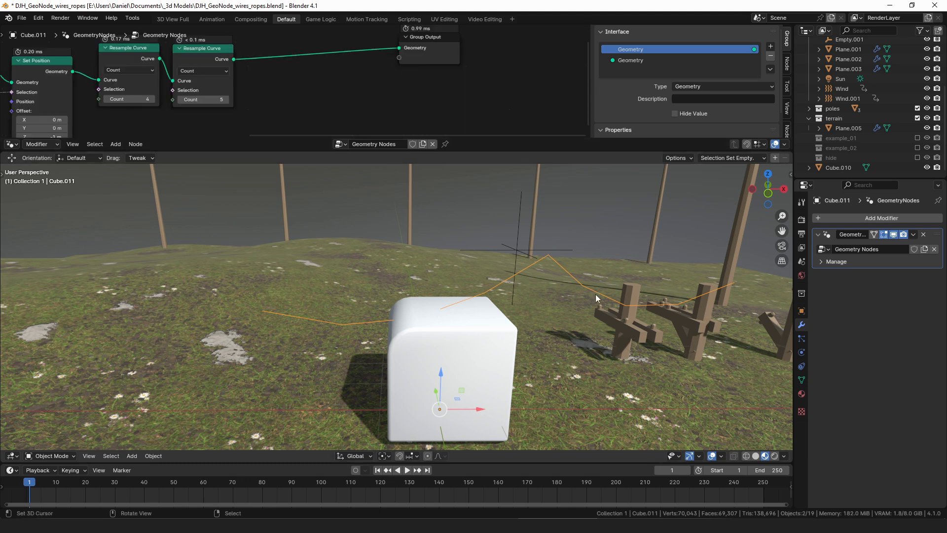
Insert a Set Spline Type node between the last Resample Curve and Group Output and set it to Catmull Rom
shift+middle_drag(596, 294, 568, 294)
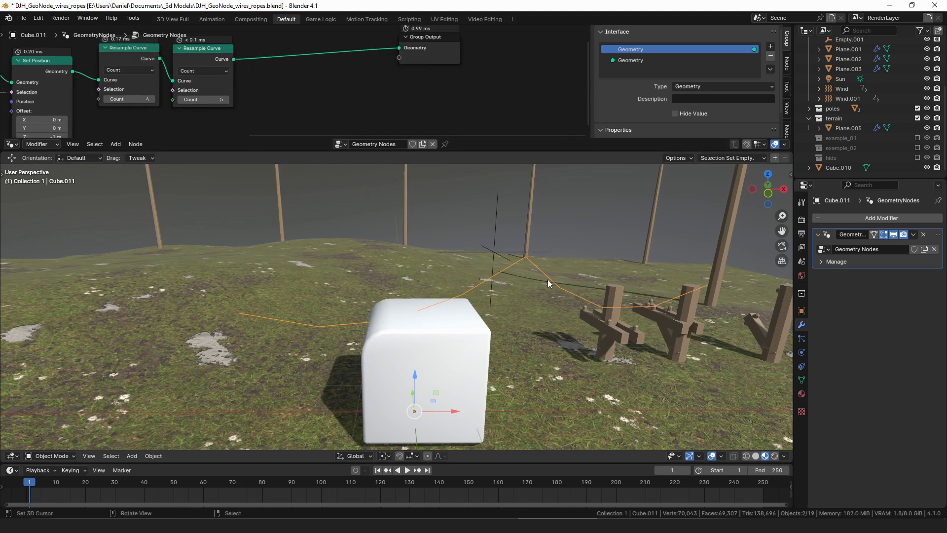
key(shift+a)
text(s)
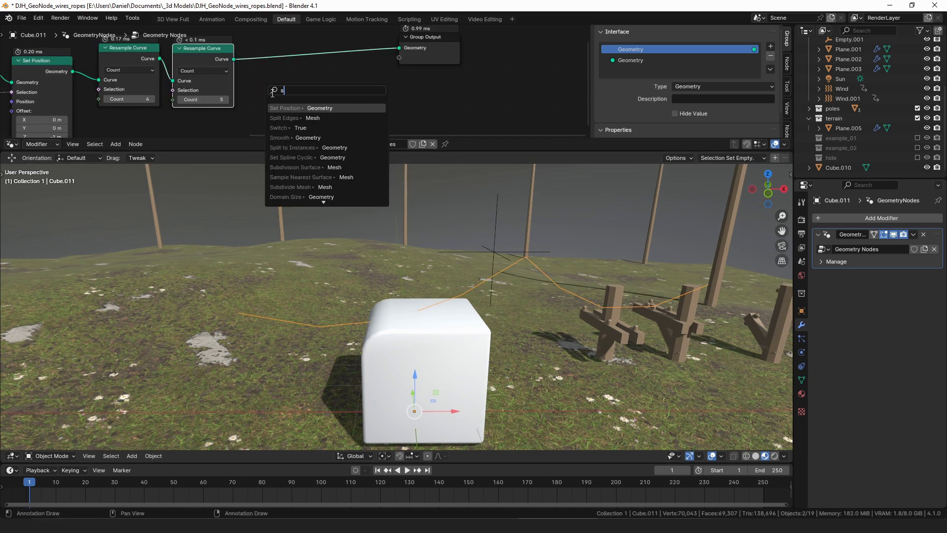
text(plin)
key(Return)
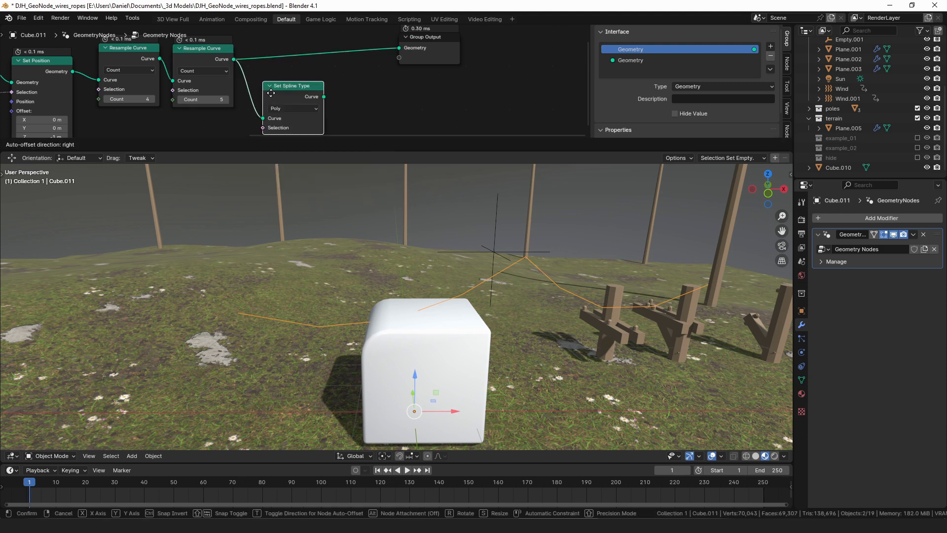
click(268, 54)
click(281, 70)
click(289, 91)
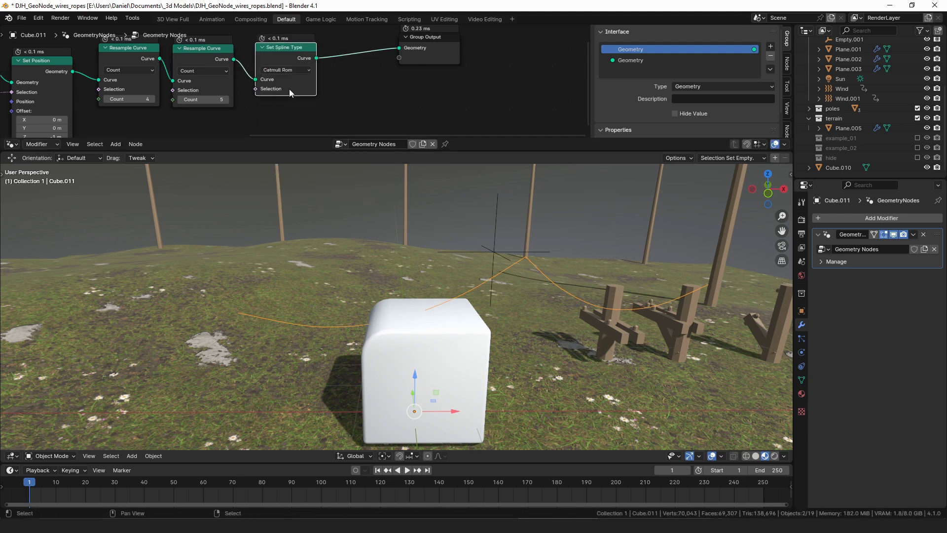
Insert a Set Spline Resolution node with a resolution of 3 between Set Spline Type and Group Output
middle_drag(314, 70, 261, 79)
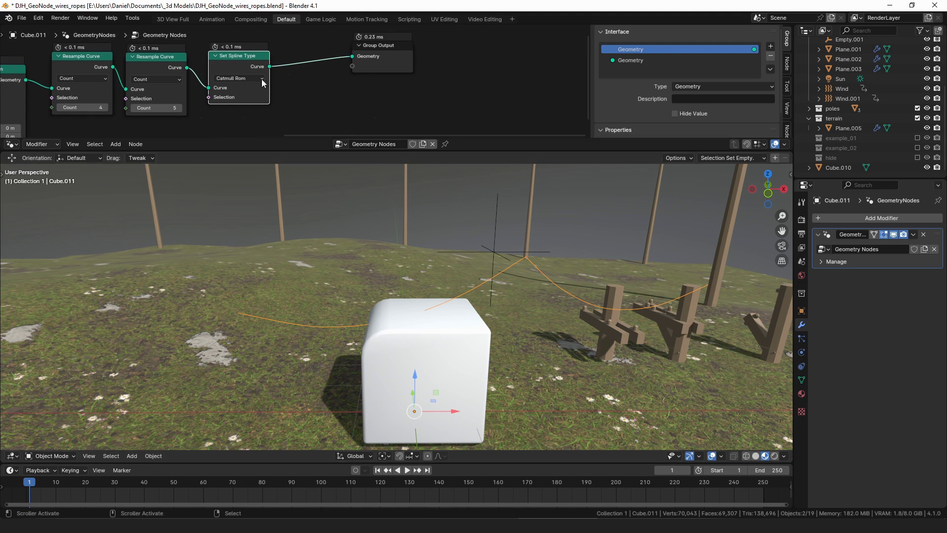
key(shift+a)
text(se)
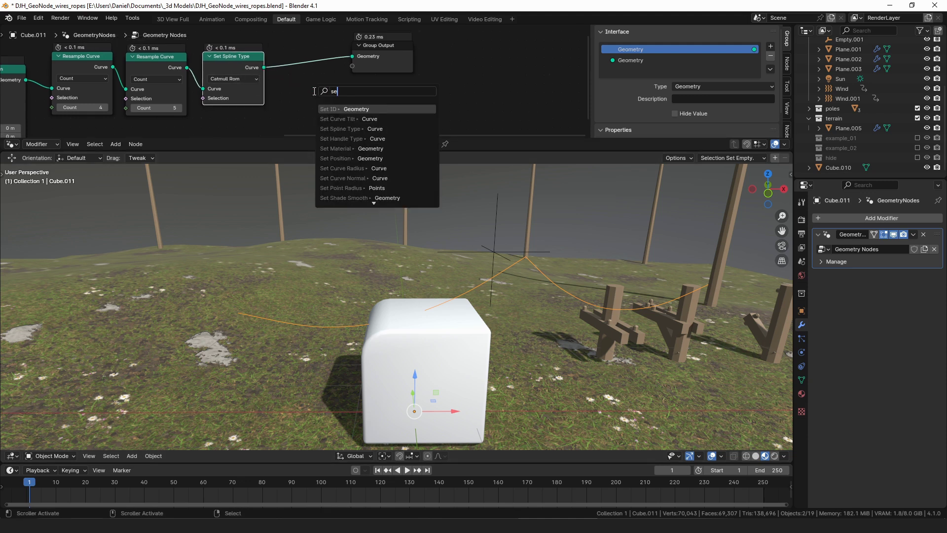
key(BackSpace)
key(BackSpace)
text(res)
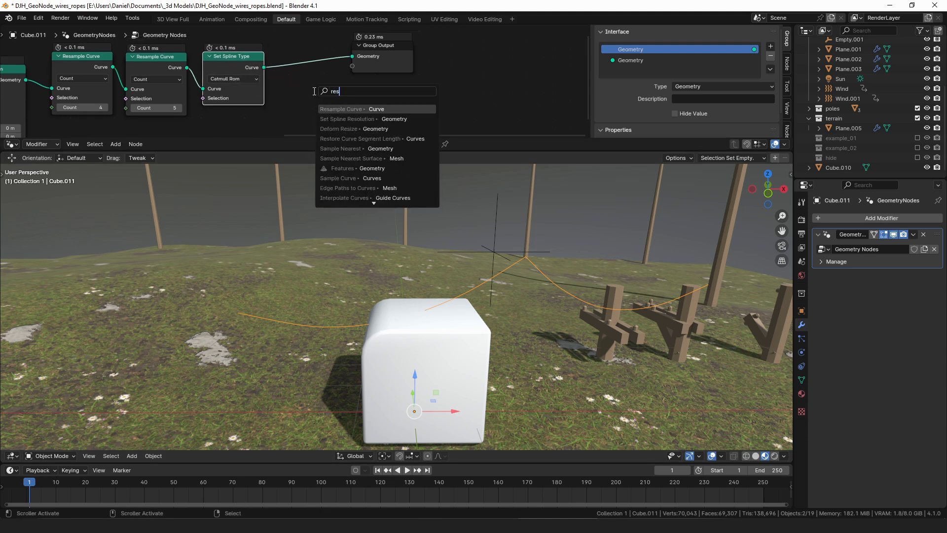
click(345, 119)
click(314, 55)
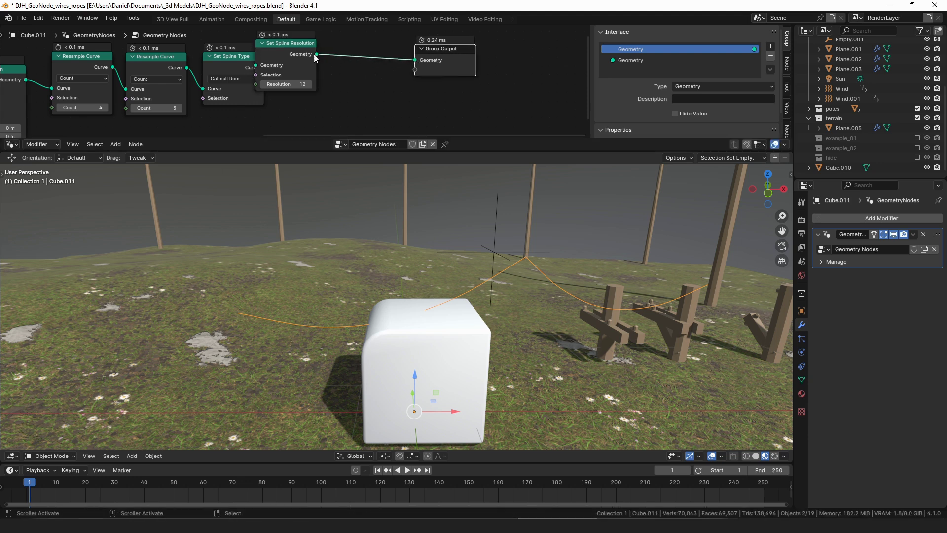
drag(313, 55, 351, 61)
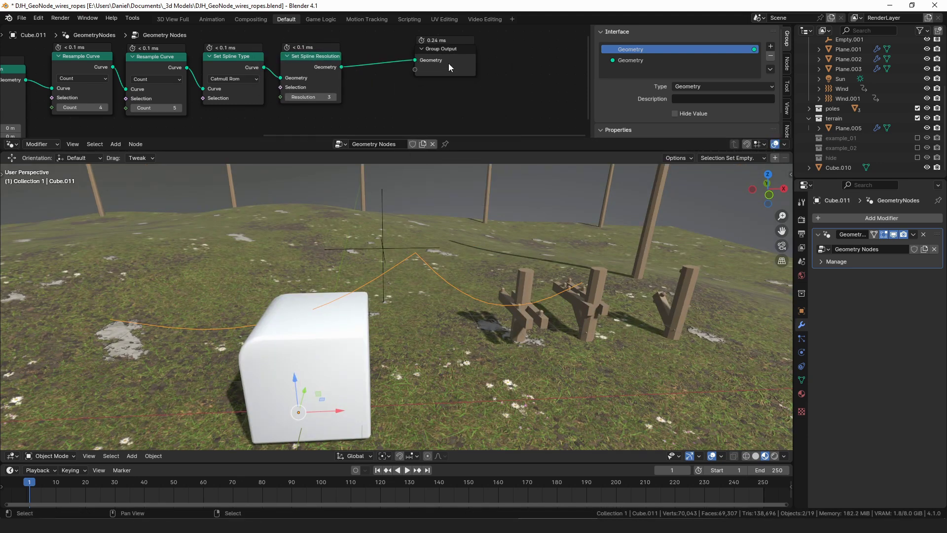
Insert a Curve to Mesh node after Set Spline Resolution and move Group Output away to make room
drag(448, 63, 558, 71)
middle_drag(446, 72, 403, 75)
drag(299, 72, 372, 87)
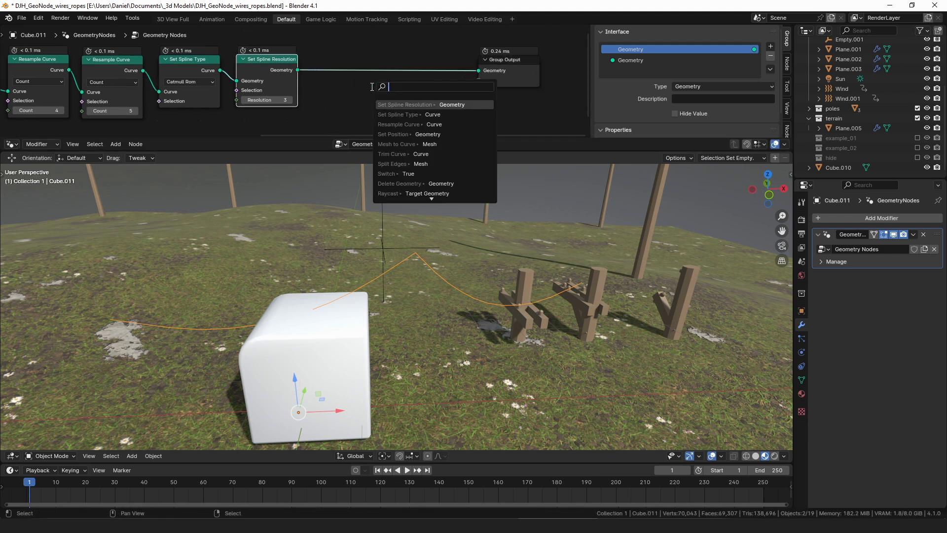
text(to mesh)
key(Return)
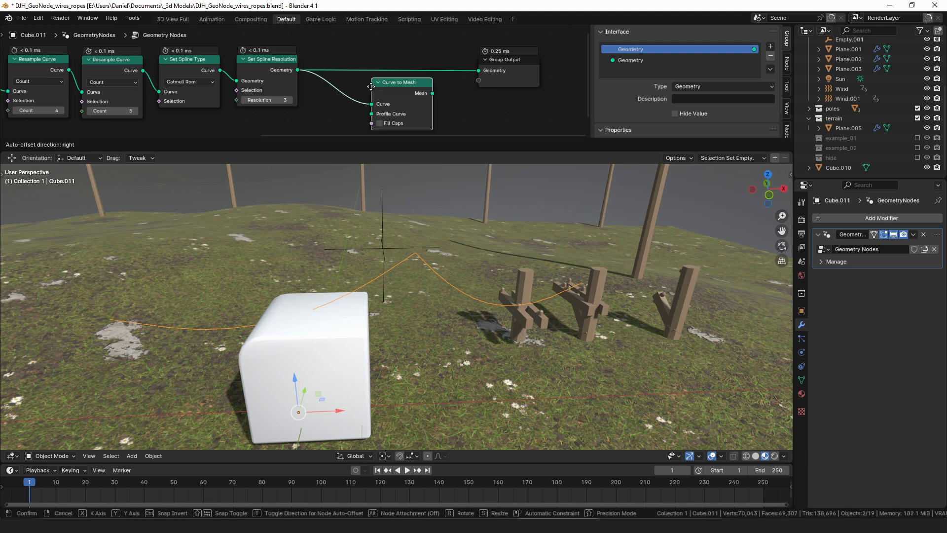
click(326, 69)
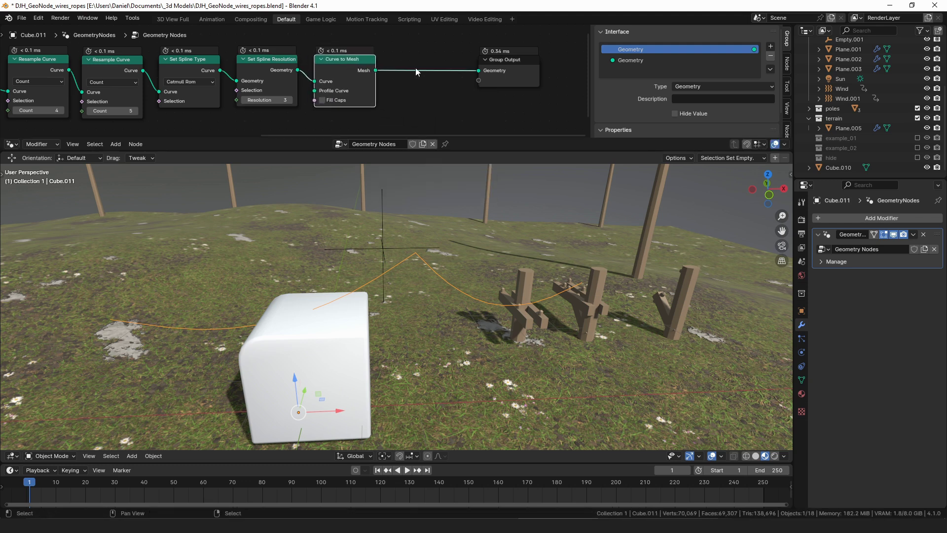
scroll(454, 84, down, 2)
middle_drag(455, 84, 359, 81)
drag(359, 81, 485, 75)
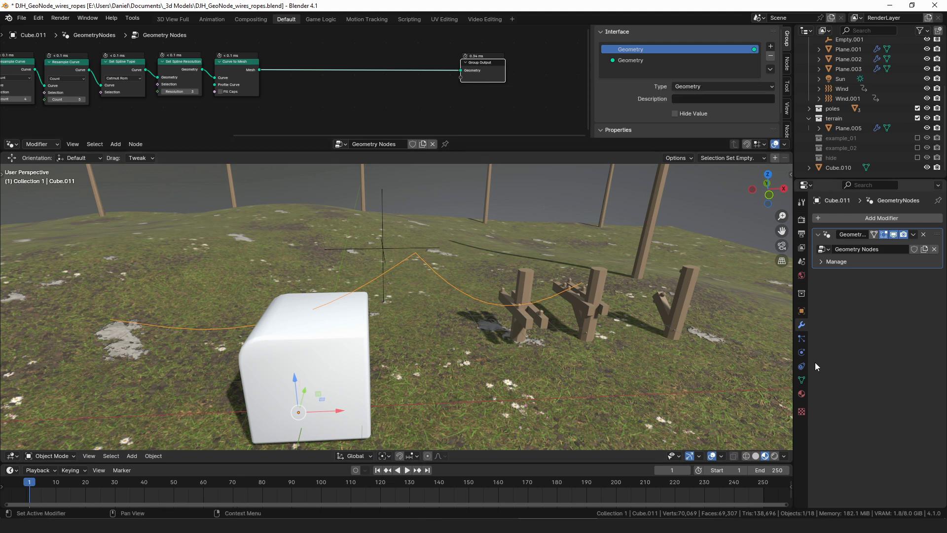
Create a vertex group named ends, select all the wire mesh's vertices in Edit Mode, and return to Object Mode
click(801, 380)
click(934, 250)
double_click(871, 252)
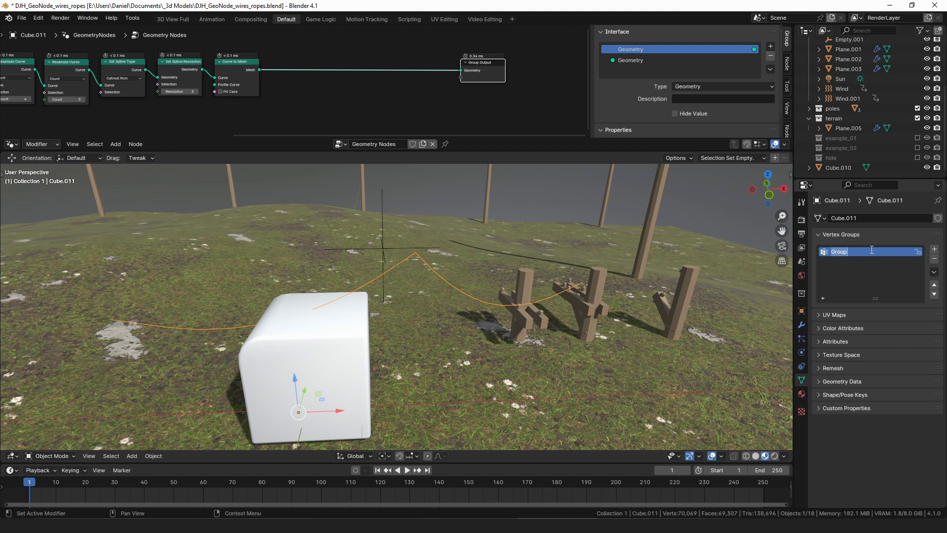
text(ends)
key(Tab)
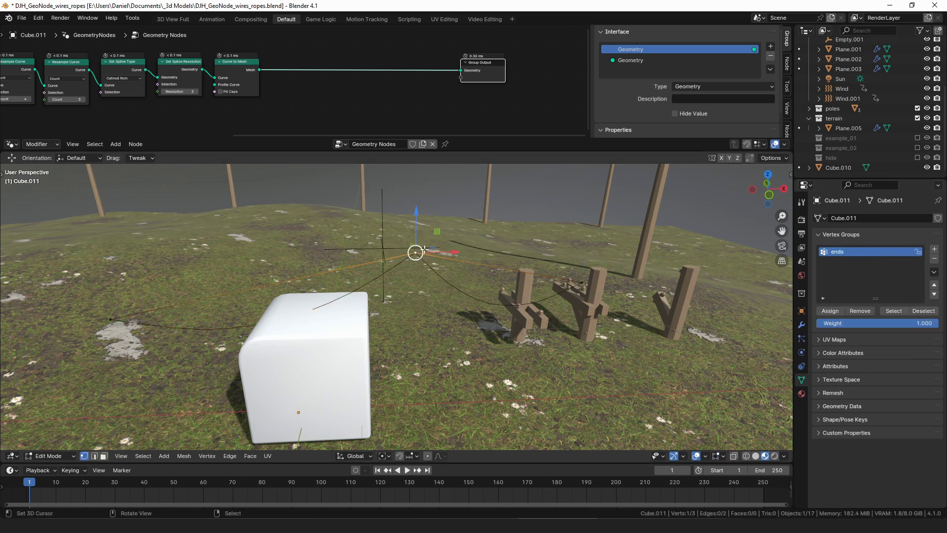
key(a)
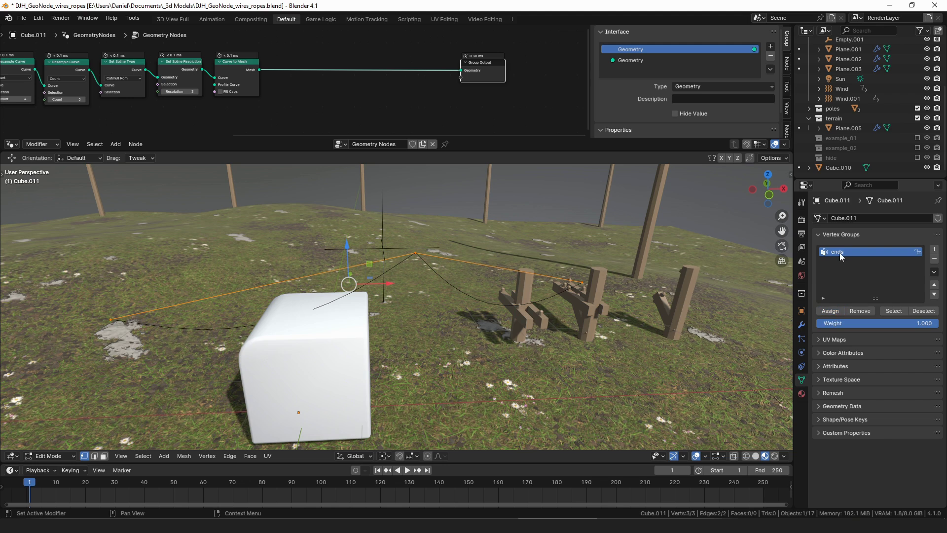
key(ctrl+Tab)
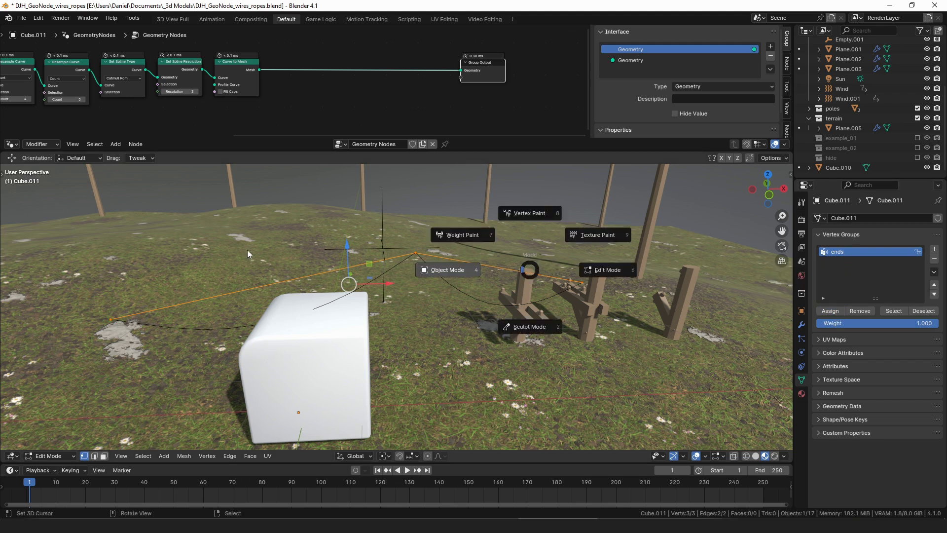
click(419, 266)
Add Cloth physics to the wire object and choose ends as its pin group
click(802, 326)
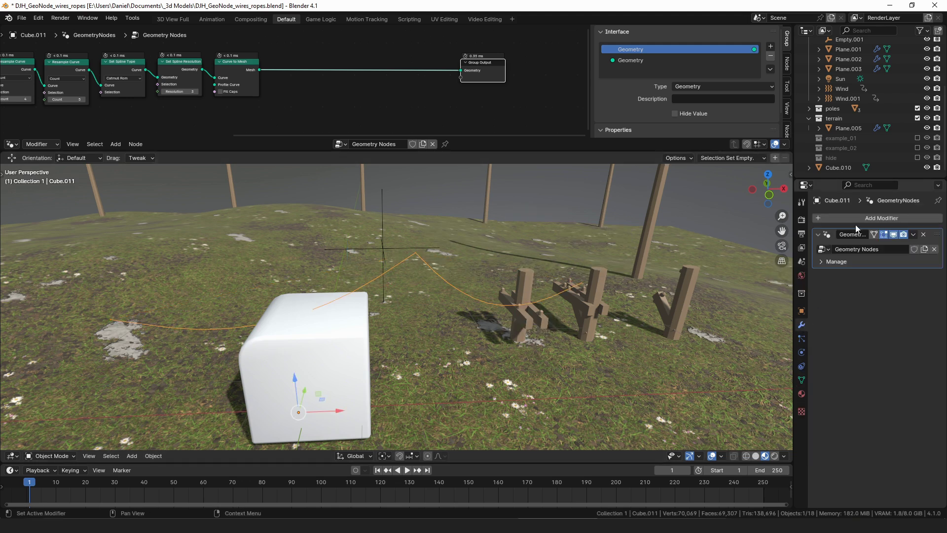
click(855, 220)
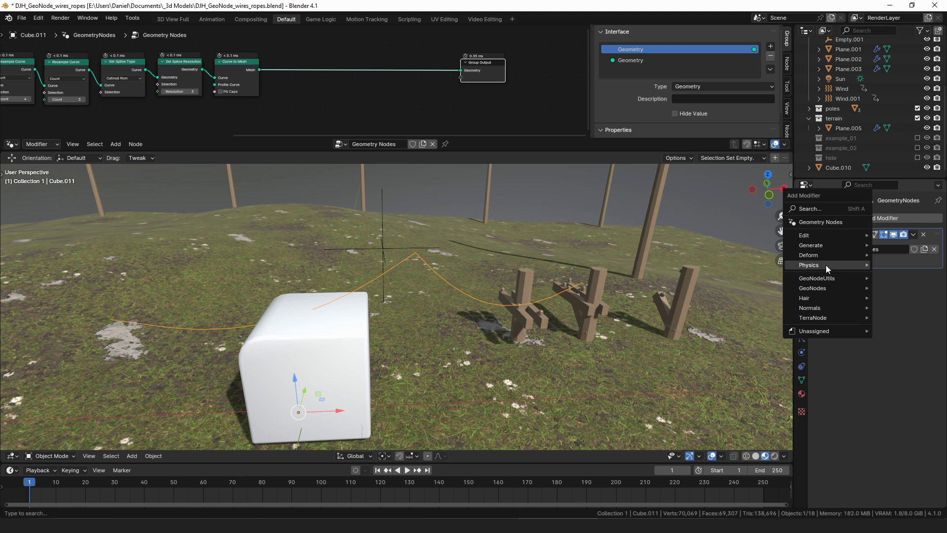
click(802, 352)
click(841, 240)
scroll(886, 292, down, 2)
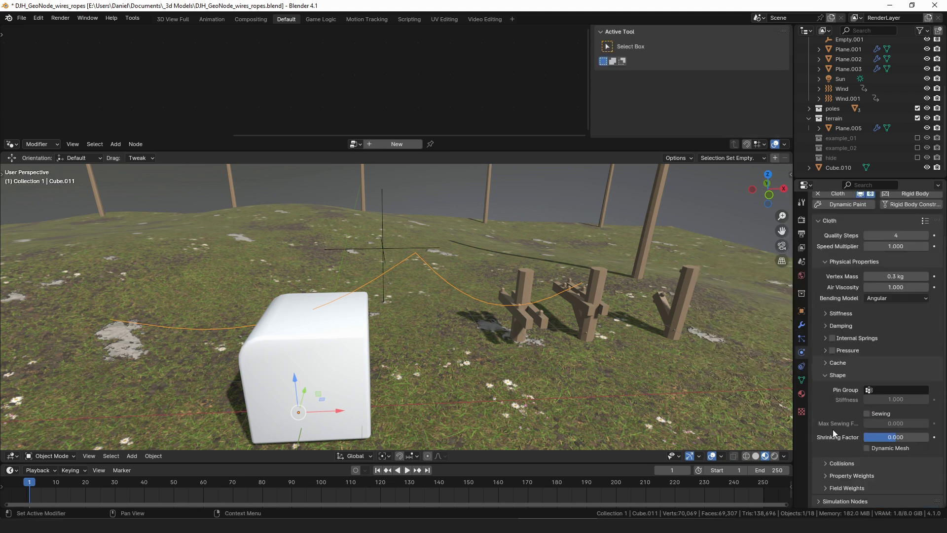
click(887, 388)
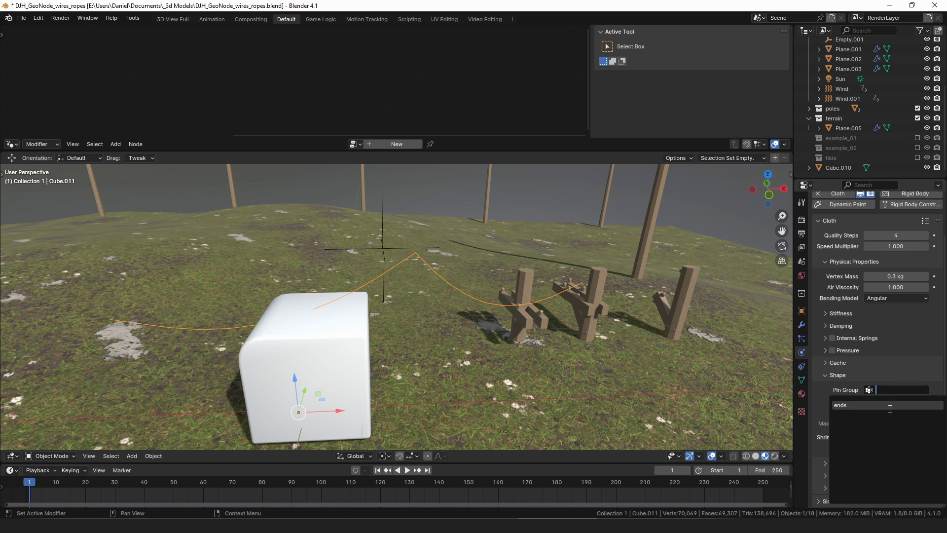
click(844, 404)
Play the cloth simulation briefly and examine how the wire behaves
key(space)
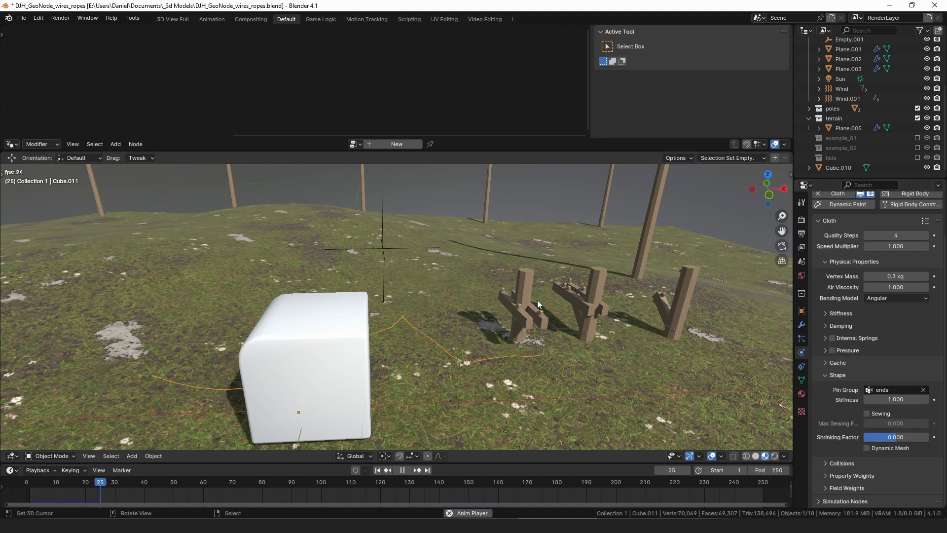
key(Escape)
middle_drag(531, 303, 410, 297)
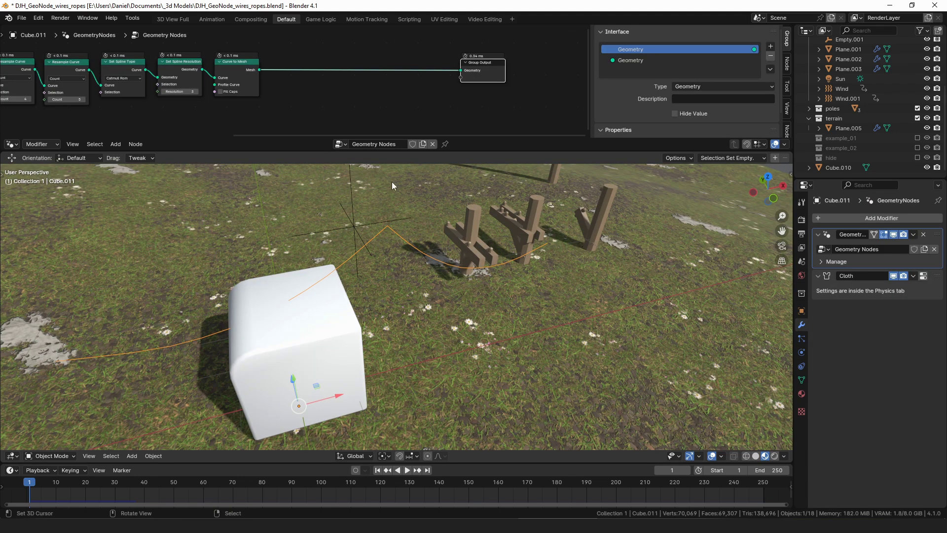
Add a Set Position node after the separate Group Input above the node chain and set its Z offset to 1000 m
middle_drag(322, 65, 292, 72)
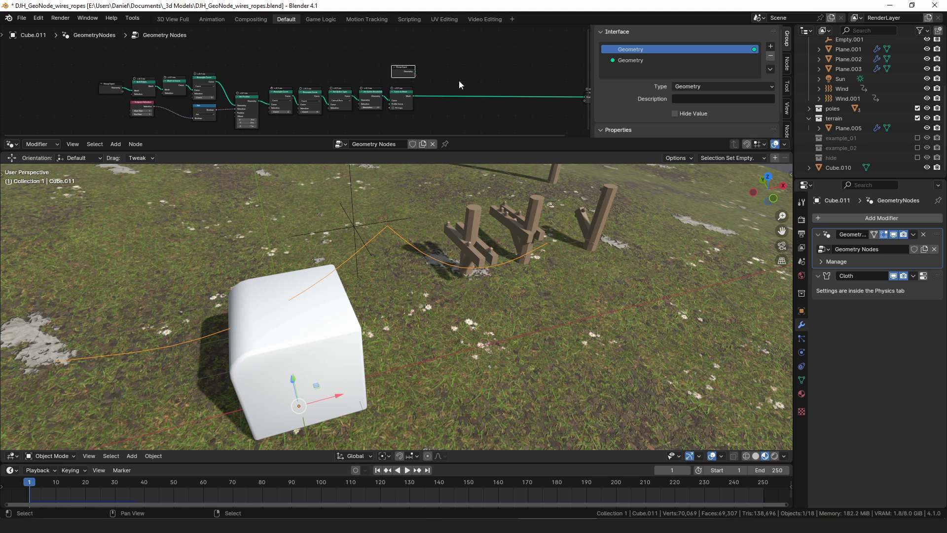
scroll(459, 81, up, 8)
middle_drag(334, 80, 253, 79)
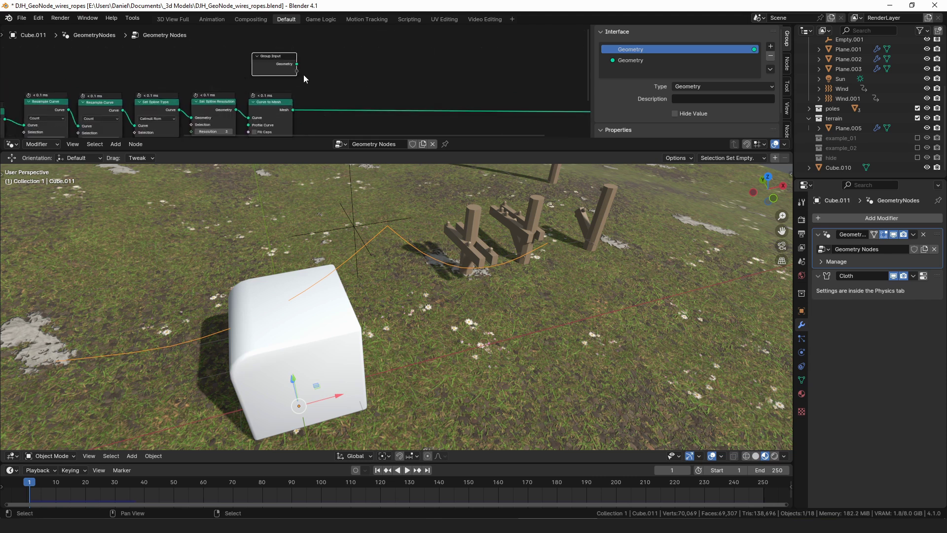
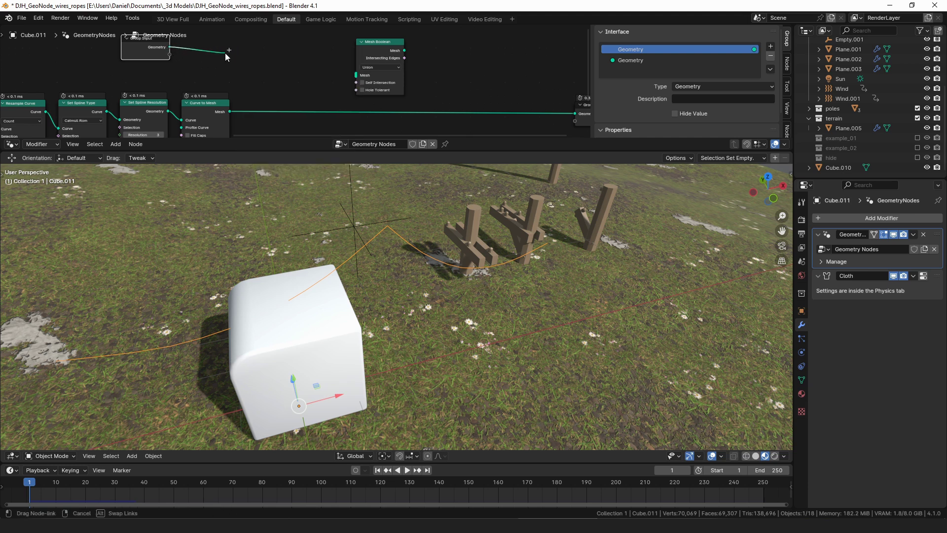
text(set)
key(Return)
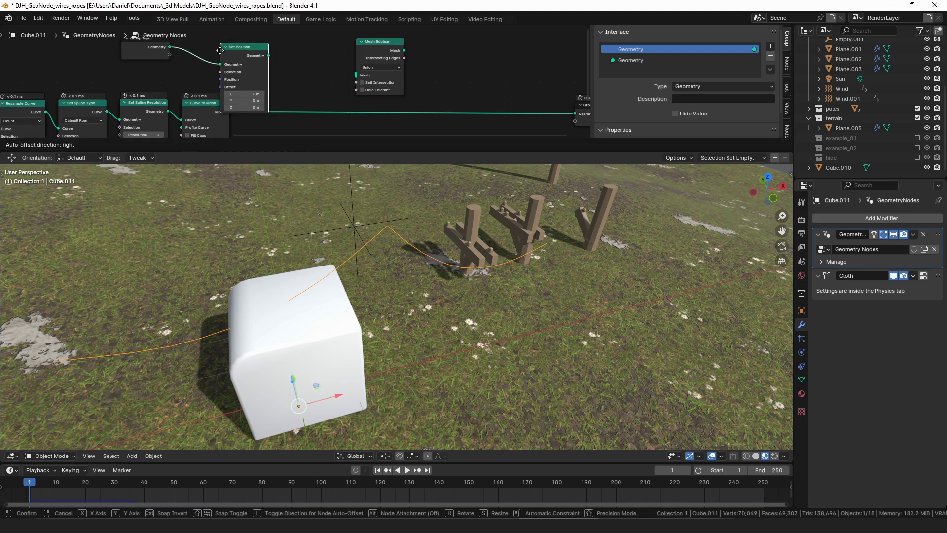
click(198, 49)
click(224, 105)
text(1)
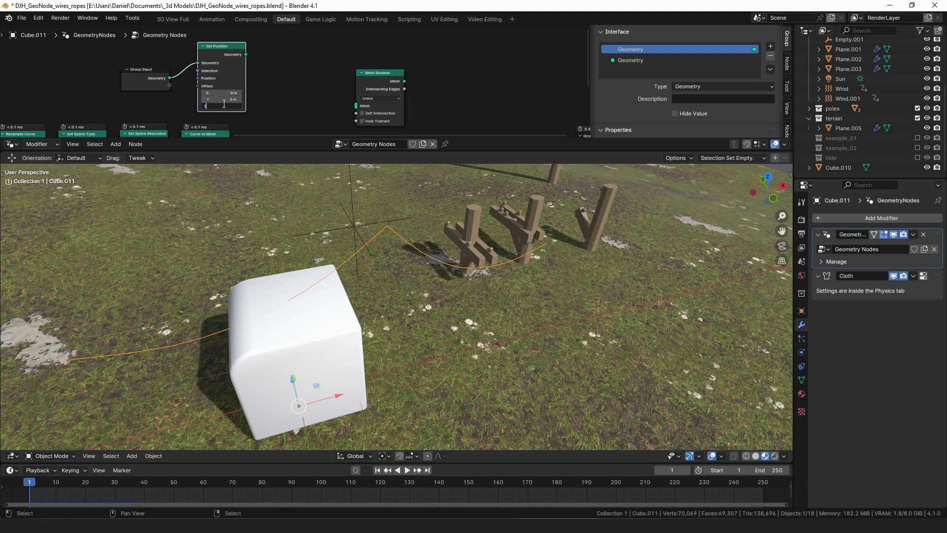
text(000)
key(Return)
Connect the outputs of the new Set Position node and Curve to Mesh to the Mesh input of Mesh Boolean
drag(246, 54, 373, 108)
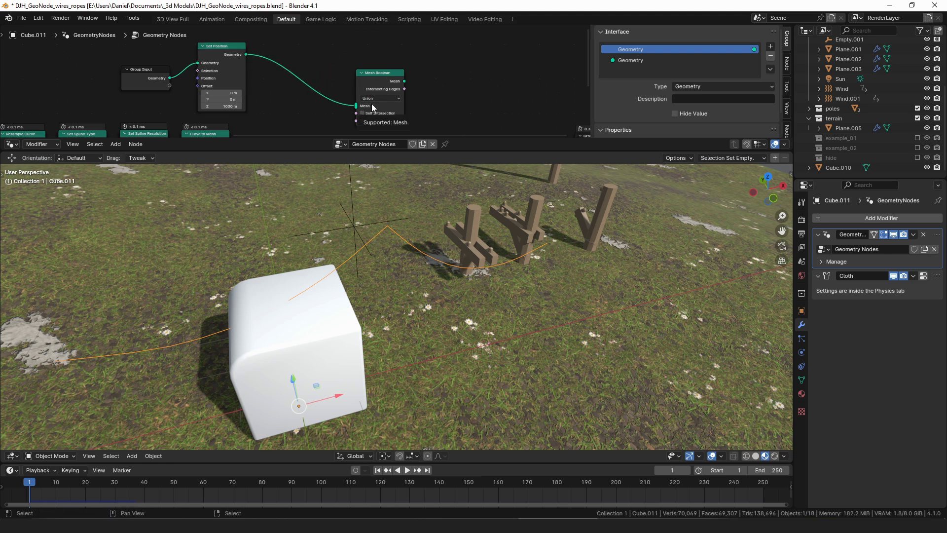
middle_drag(374, 108, 350, 78)
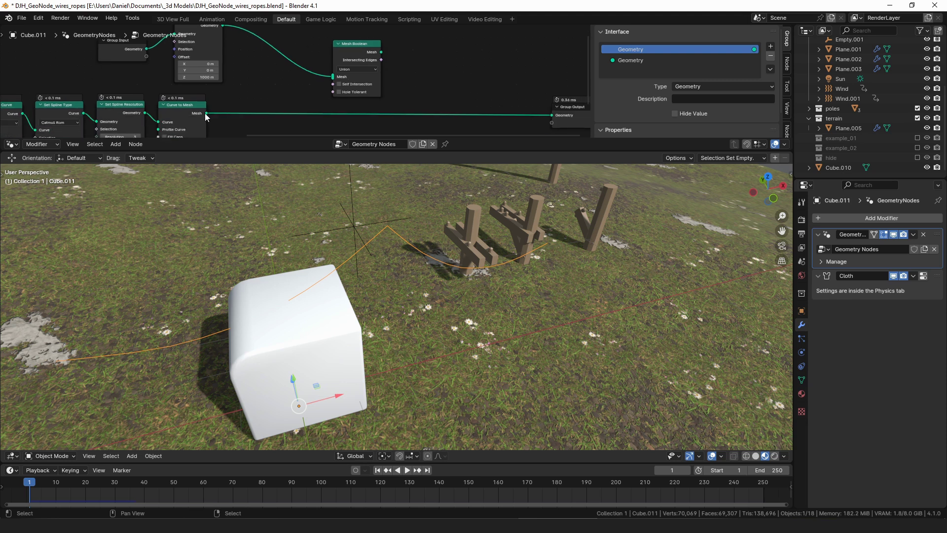
drag(206, 113, 246, 101)
drag(314, 85, 333, 78)
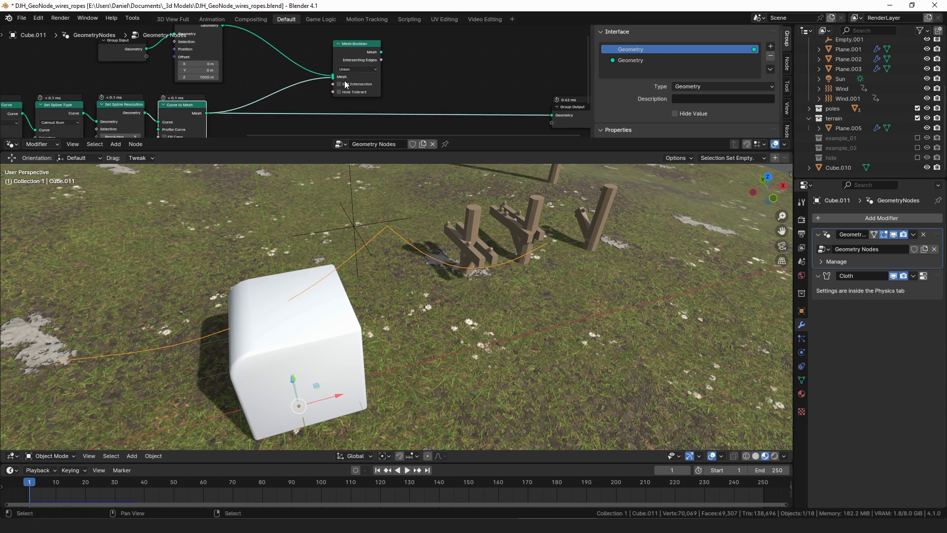
Link the Mesh Boolean result to Group Output and move the boolean node closer to it
alt+shift+click(357, 48)
drag(362, 50, 383, 58)
middle_drag(380, 76, 371, 47)
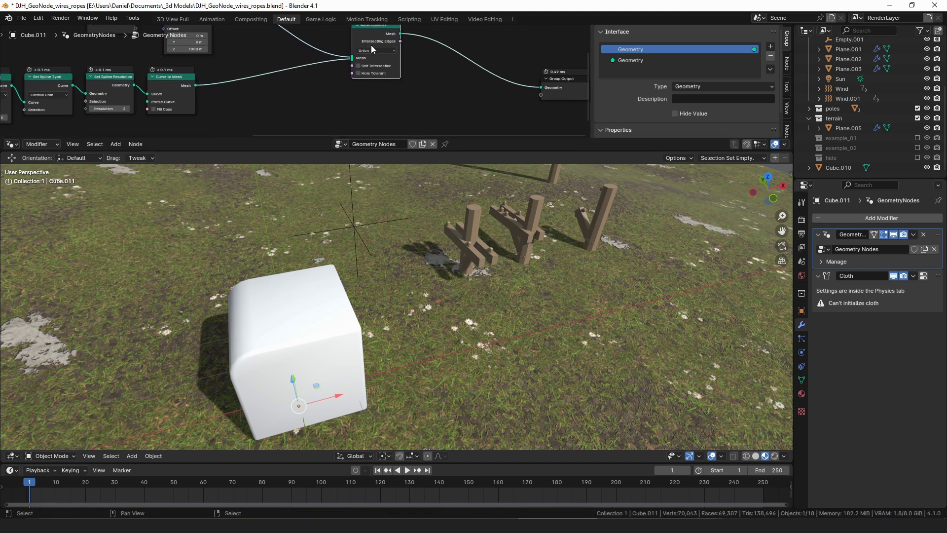
drag(371, 36, 397, 63)
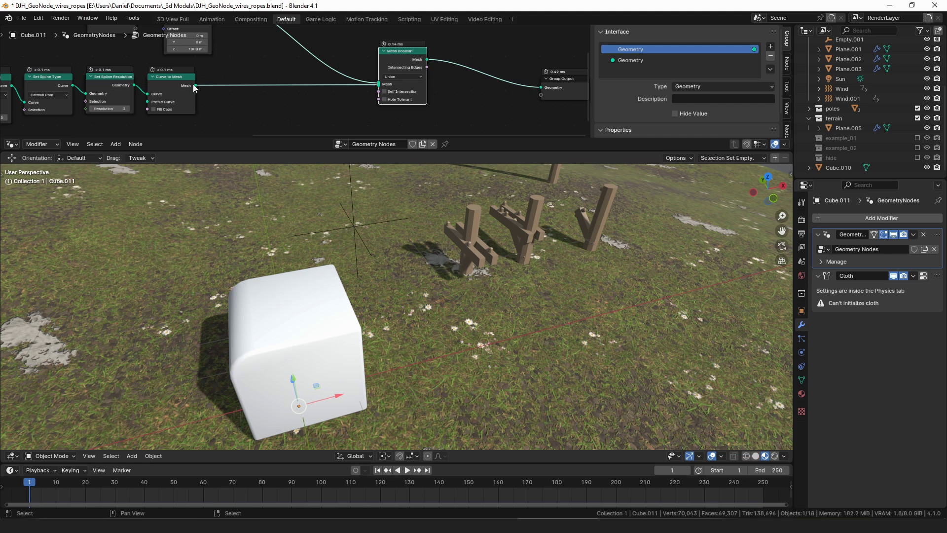
Add an Extrude Mesh node fed by the Curve to Mesh output and set its mode to Edges
drag(195, 87, 240, 95)
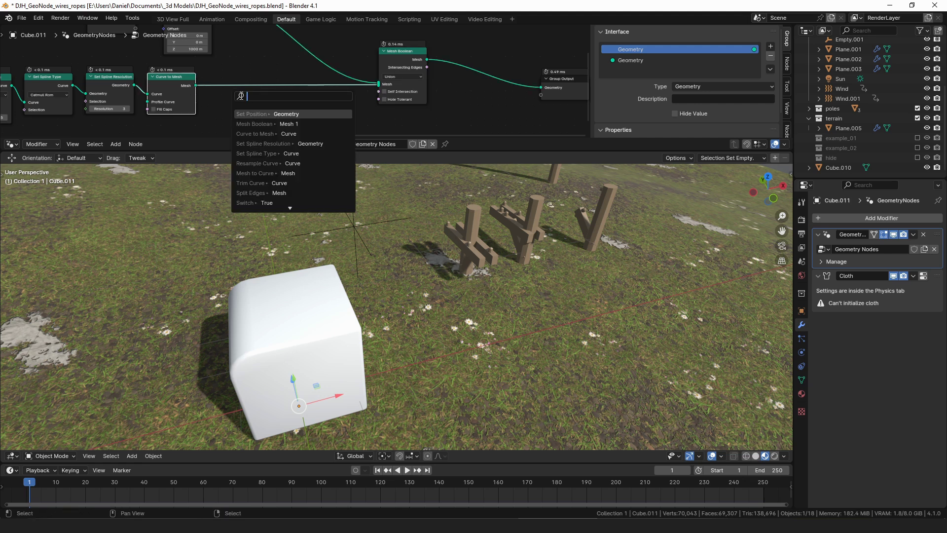
text(ex)
key(Return)
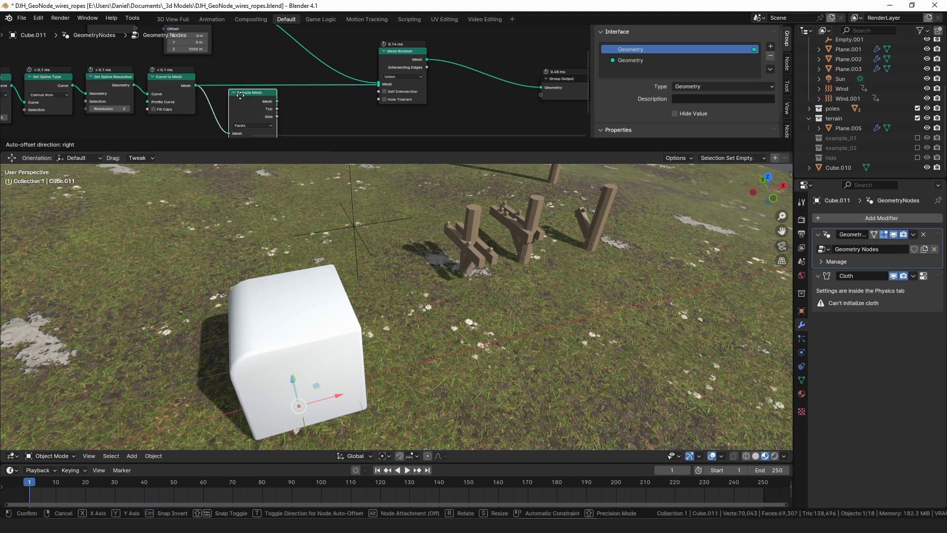
click(234, 79)
click(253, 114)
click(253, 135)
Route the Extrude Mesh output into Mesh Boolean and cut the direct link from Curve to Mesh
middle_drag(279, 92, 236, 78)
mouse_move(235, 78)
mouse_down()
mouse_move(213, 73)
mouse_move(361, 71)
mouse_move(228, 94)
mouse_up()
click(213, 74)
ctrl+right_drag(228, 63, 226, 81)
drag(220, 99, 224, 66)
scroll(356, 309, down, 3)
mouse_move(356, 306)
middle_down()
mouse_move(300, 262)
mouse_move(357, 307)
middle_up()
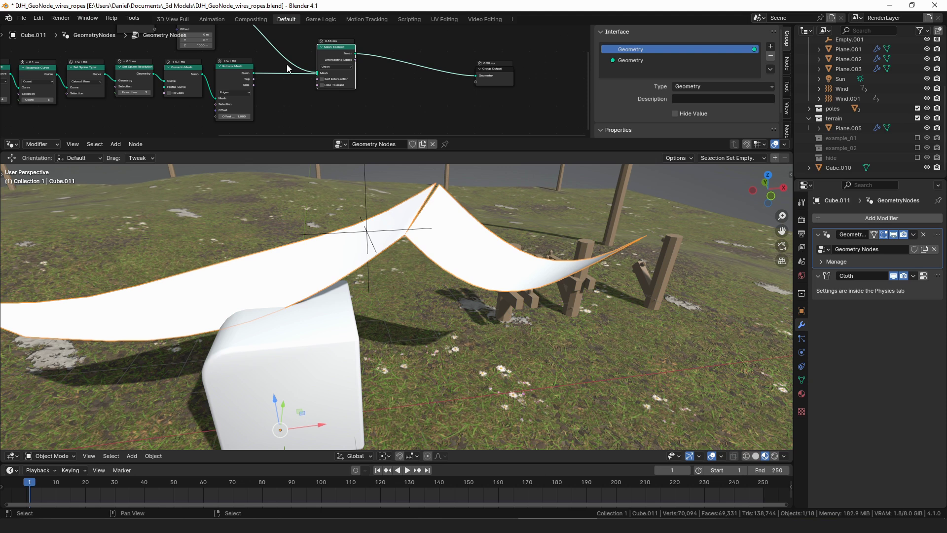
Insert a Delete Geometry node between Mesh Boolean and Group Output, with Extrude Mesh's Top output driving its Selection
middle_drag(324, 56, 283, 60)
drag(314, 58, 356, 69)
text(del)
key(Return)
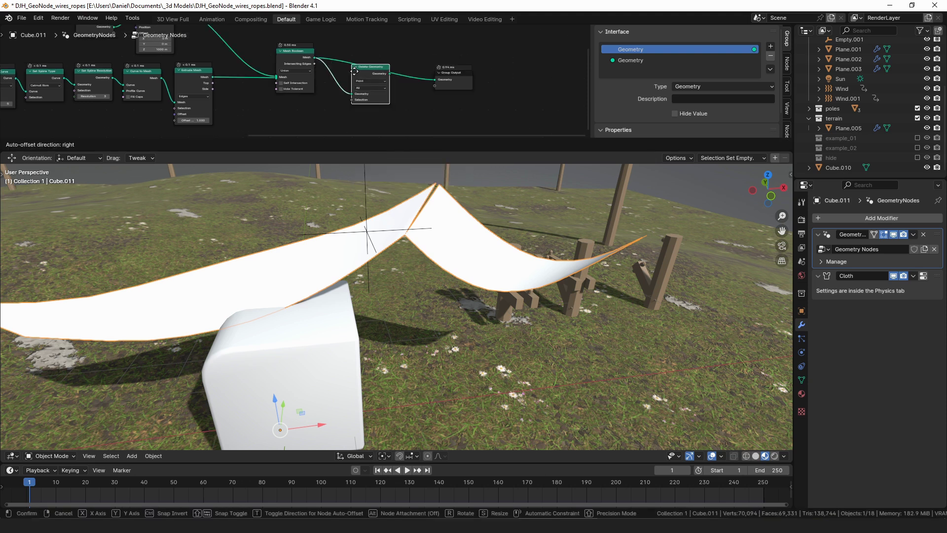
click(350, 73)
drag(213, 83, 351, 100)
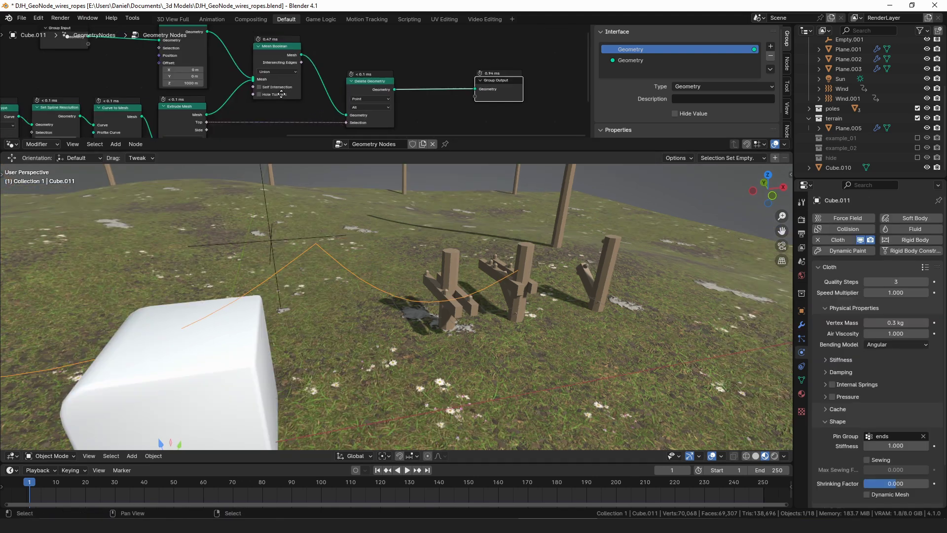
Preview the Mesh Boolean, Delete Geometry and Curve to Mesh outputs in turn and compare the resulting wire geometry
middle_drag(266, 45, 330, 61)
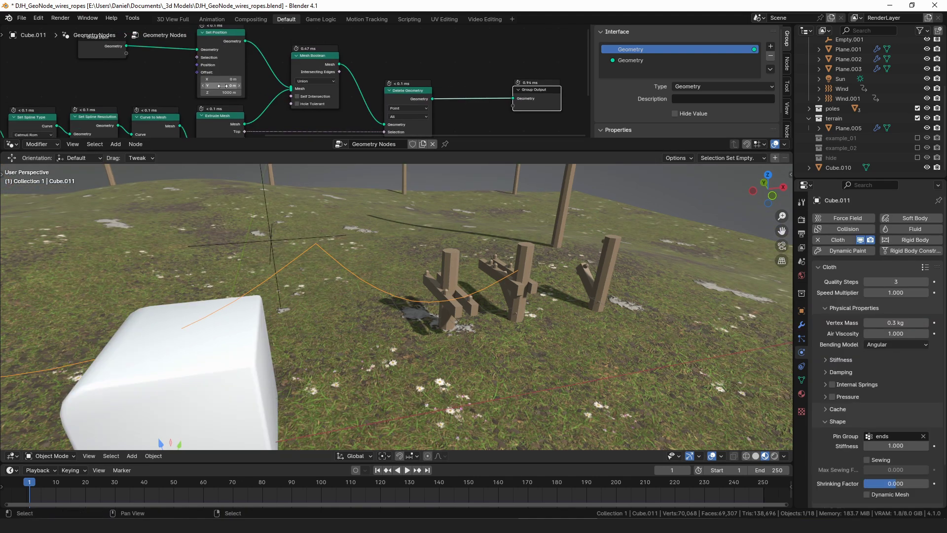
ctrl+shift+click(311, 60)
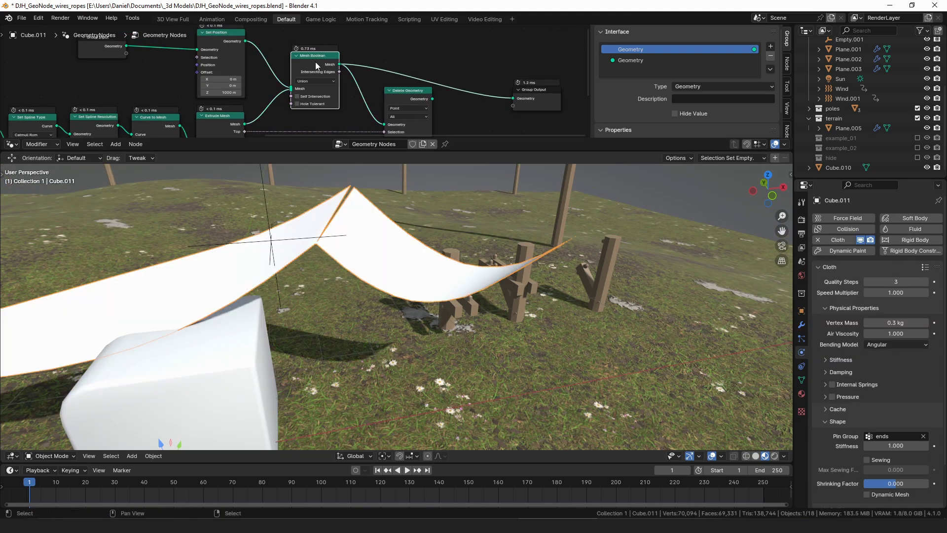
ctrl+shift+click(416, 100)
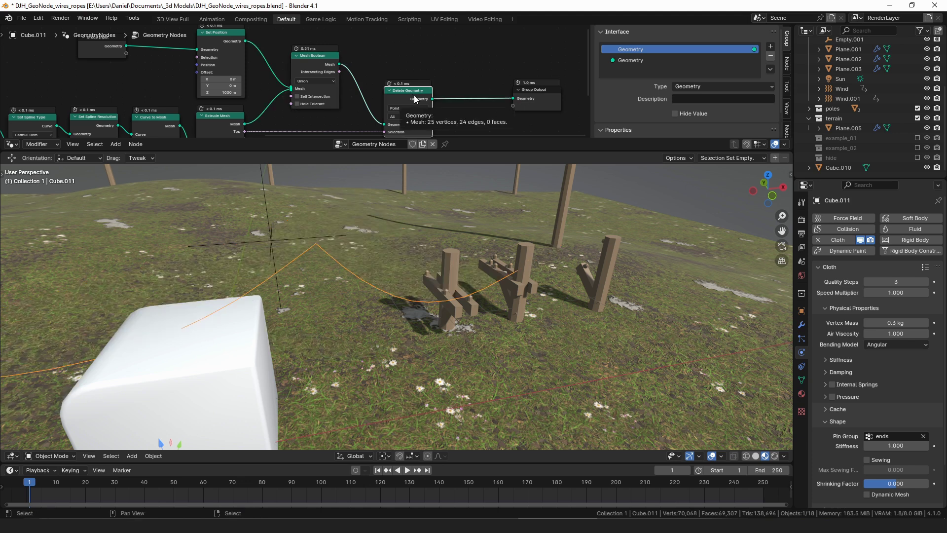
middle_drag(152, 120, 159, 82)
ctrl+shift+click(158, 86)
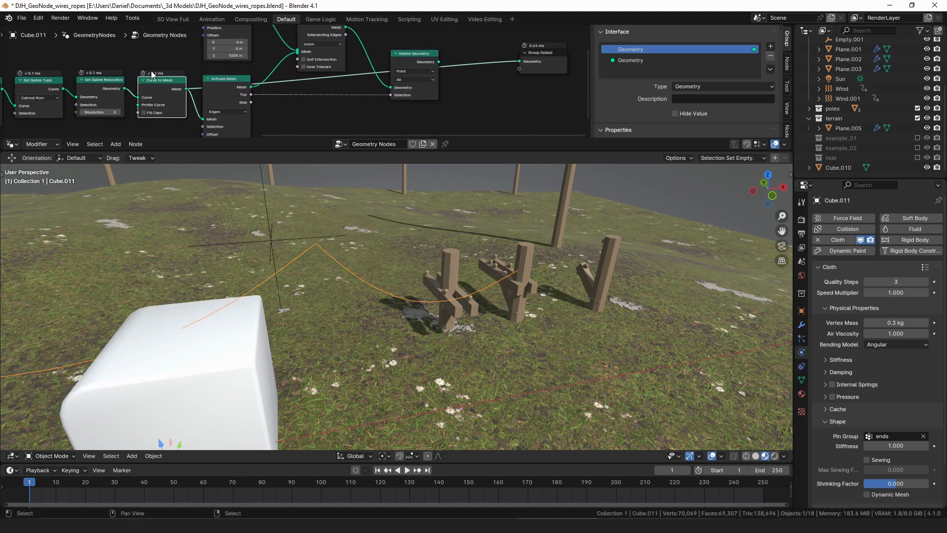
ctrl+shift+click(413, 62)
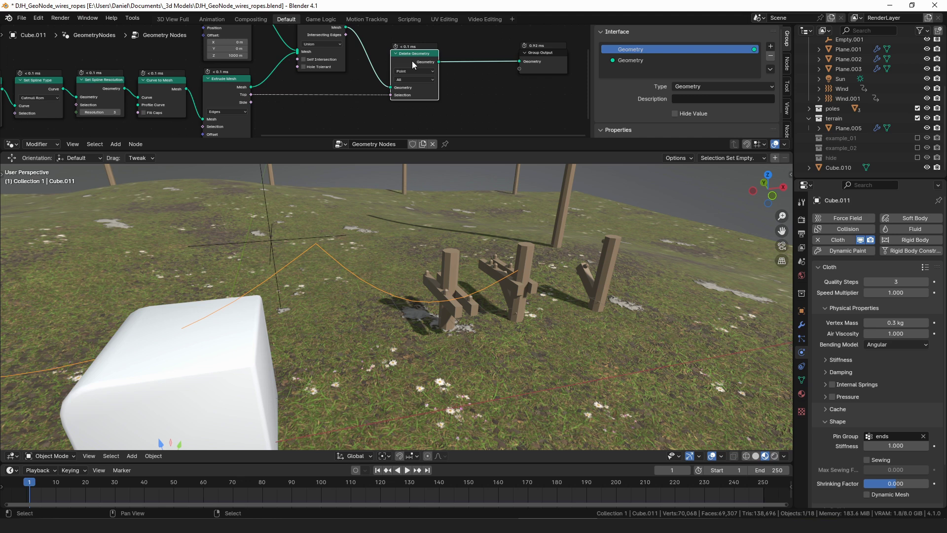
middle_drag(345, 85, 300, 61)
scroll(291, 62, up, 2)
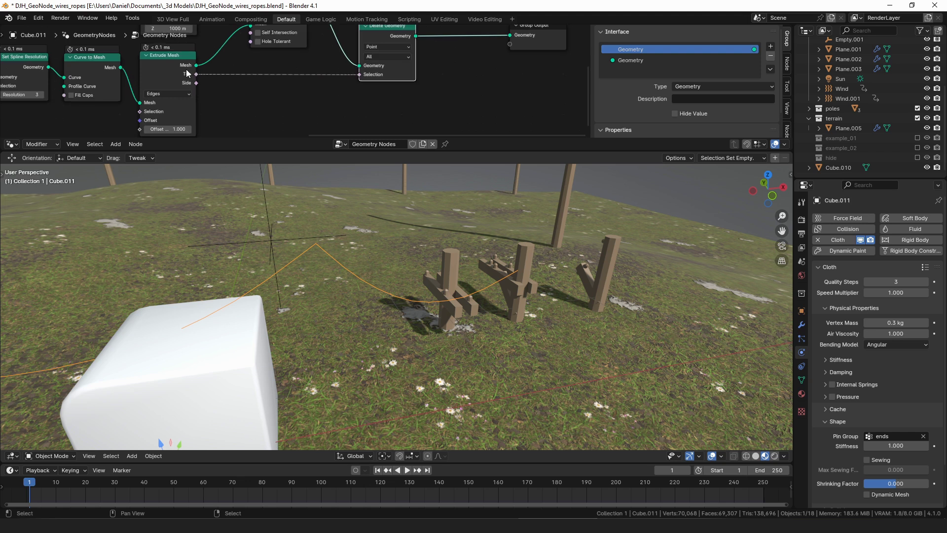
middle_drag(180, 74, 177, 89)
scroll(311, 259, up, 2)
shift+middle_drag(310, 260, 386, 293)
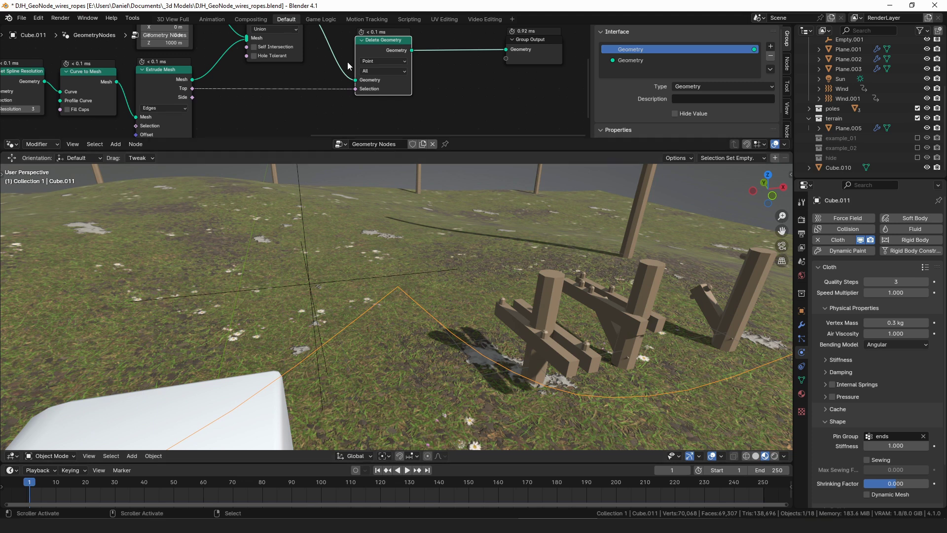
middle_drag(347, 61, 357, 103)
drag(286, 46, 284, 46)
Move Group Output farther along the chain and insert a Store Named Attribute node after Delete Geometry
middle_drag(503, 97, 335, 51)
scroll(335, 52, down, 2)
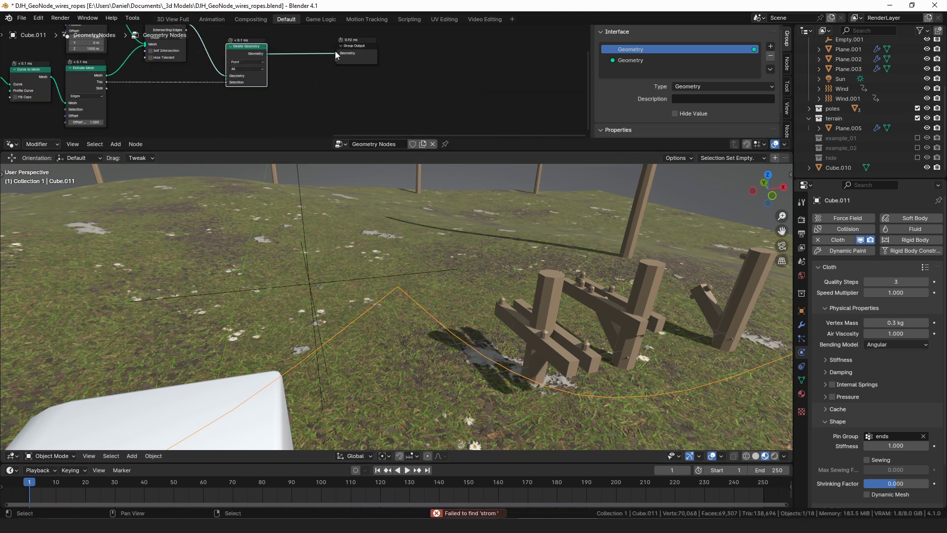
drag(351, 48, 491, 50)
click(298, 72)
click(261, 55)
key(shift+a)
text(store)
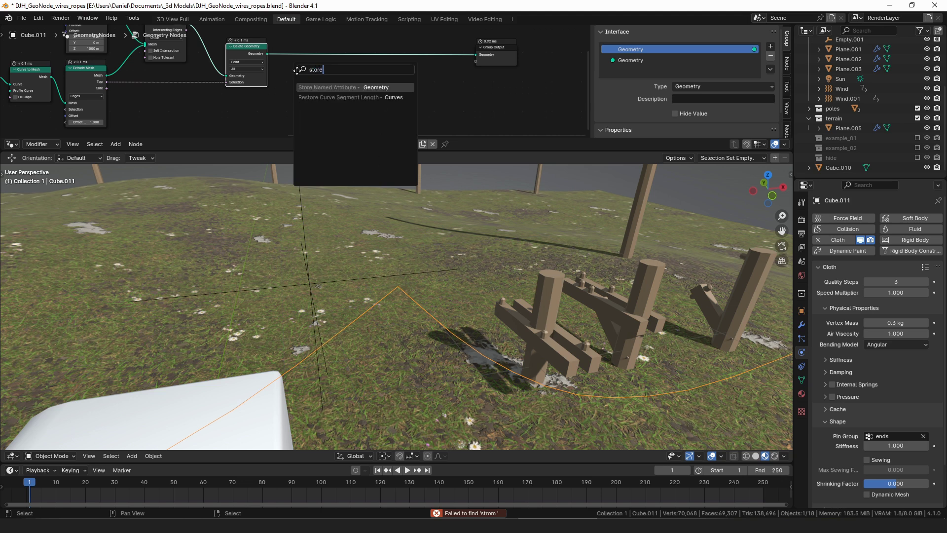
key(Return)
click(334, 92)
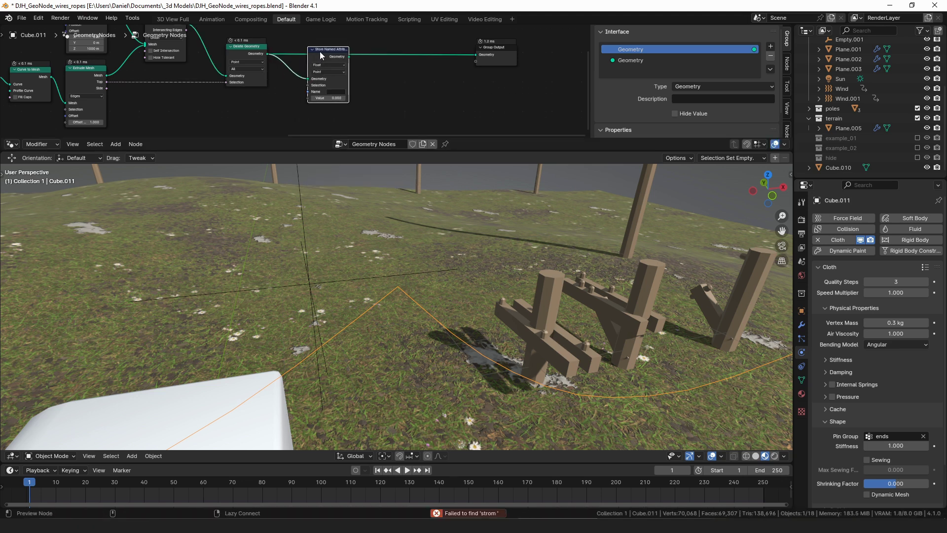
Name the stored attribute "ends", set its value to 1, and play the cloth simulation briefly to check the pinning
click(333, 92)
text(ends)
click(328, 97)
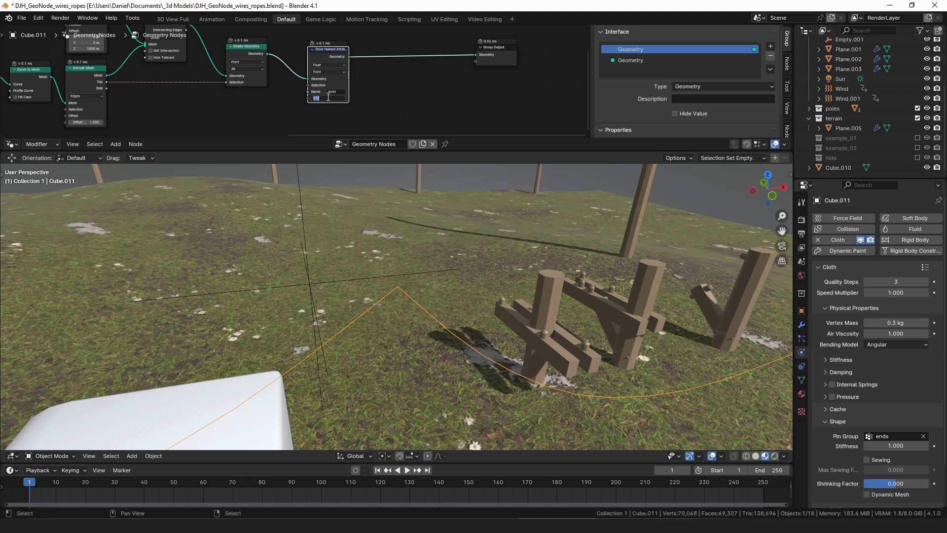
key(space)
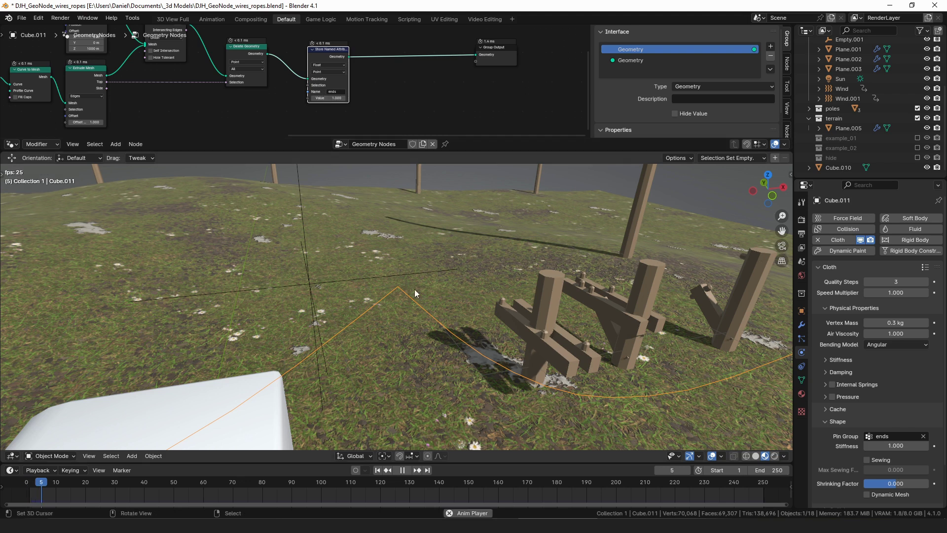
middle_drag(414, 289, 454, 296)
key(Escape)
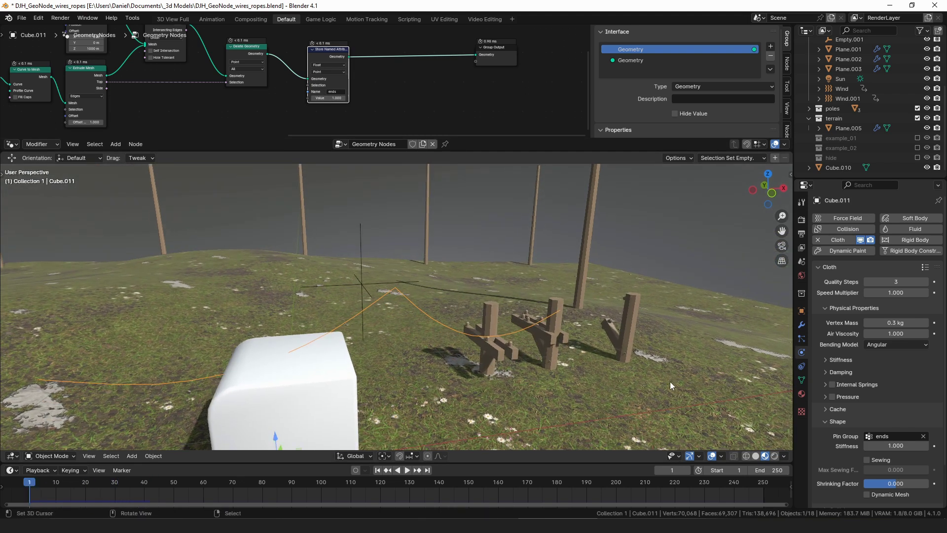
Feed the Value input of Store Named Attribute from the Vertex Count output of a new Vertex Neighbors node
drag(332, 52, 354, 49)
middle_drag(301, 106, 396, 90)
scroll(395, 90, up, 3)
click(396, 90)
drag(458, 79, 281, 101)
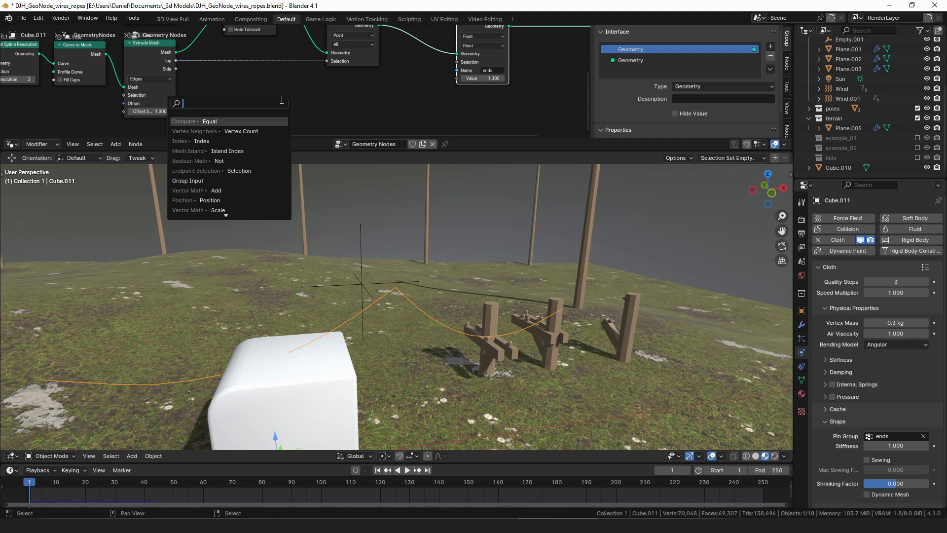
text(neigh)
key(Down)
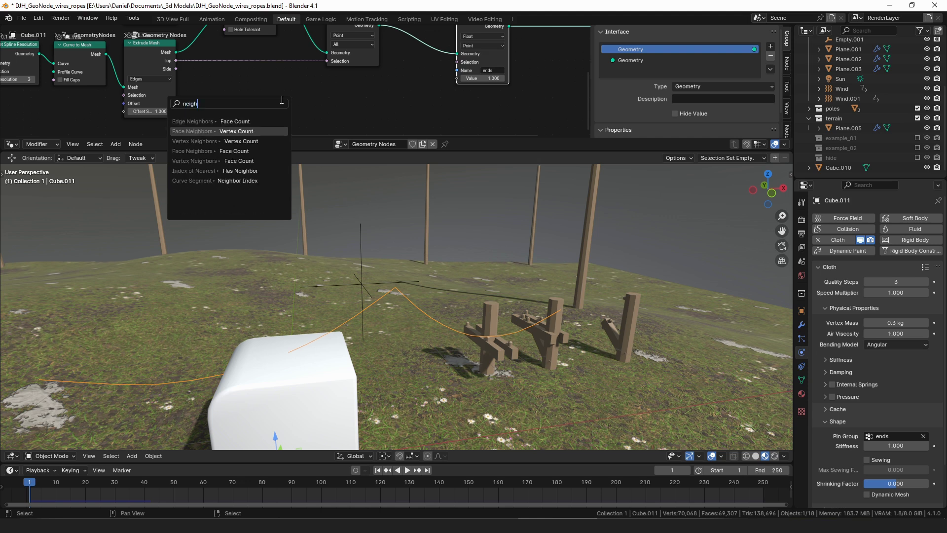
key(Down)
key(Return)
click(248, 96)
Insert an integer Equal comparison with B set to 1 between Vertex Count and the stored attribute's Value input
drag(251, 102, 298, 107)
text(e)
key(Return)
click(294, 129)
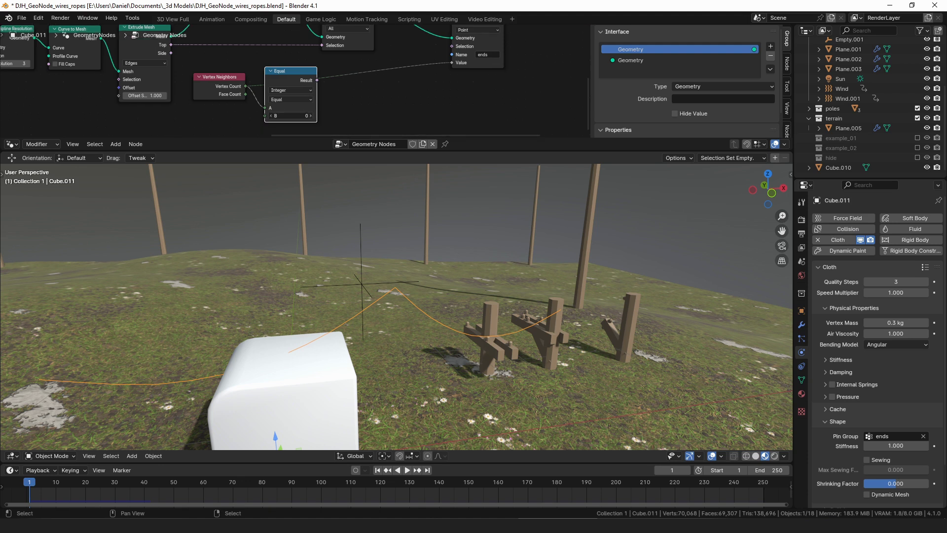
middle_drag(593, 318, 517, 270)
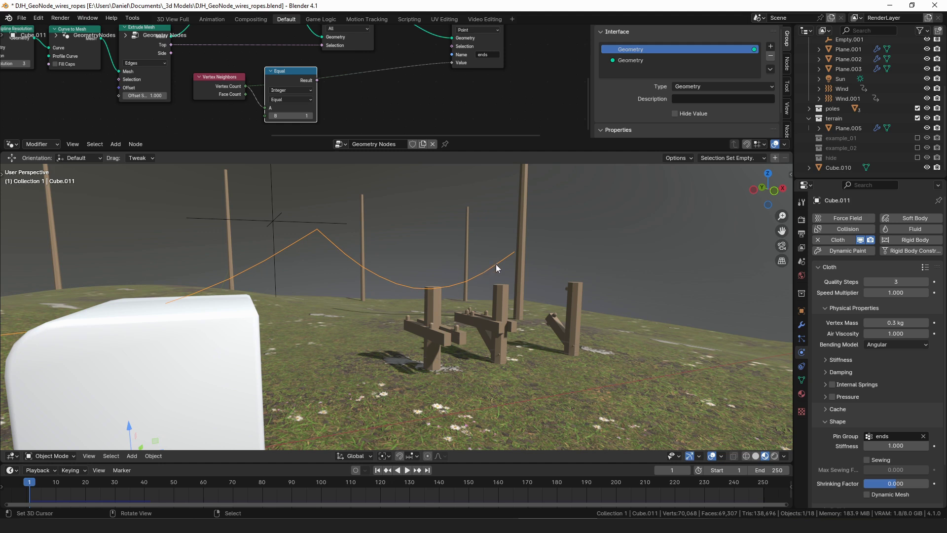
middle_drag(341, 82, 304, 108)
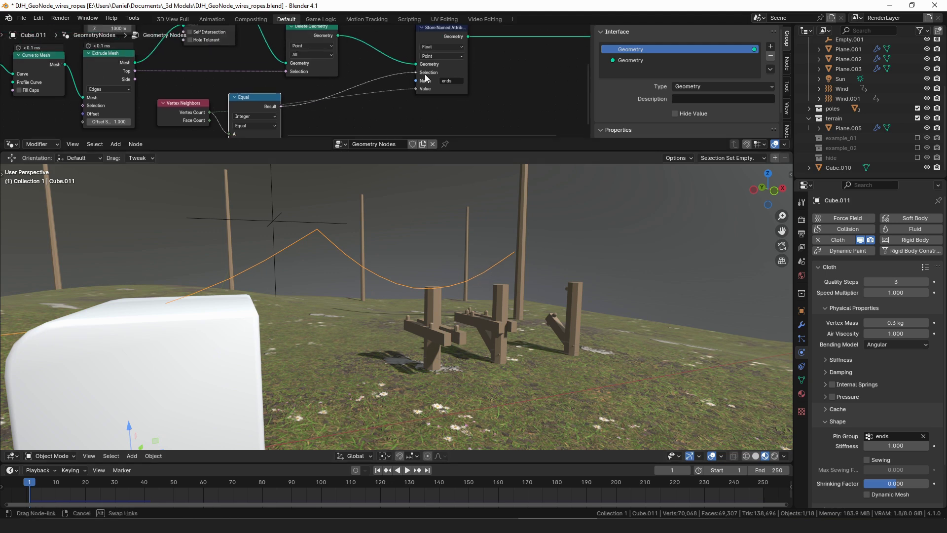
drag(262, 106, 317, 99)
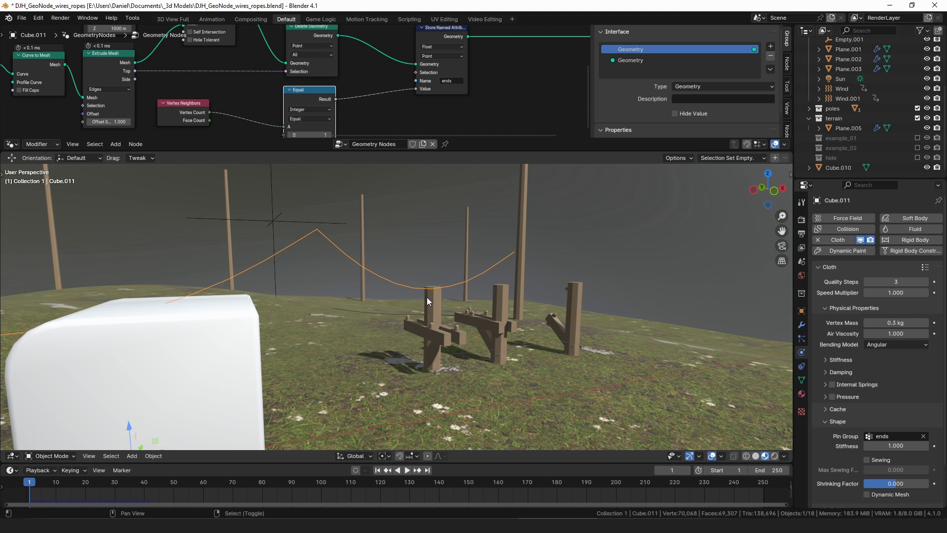
Set the cloth Quality Steps to 2, play the simulation to check the wire's pinned ends, and return to frame 1
key(shift+space)
key(Escape)
middle_drag(431, 291, 417, 302)
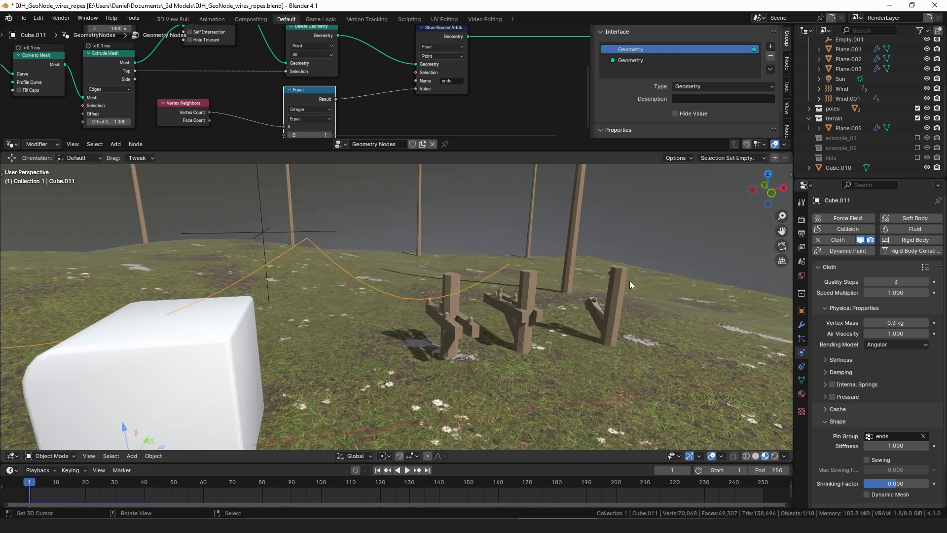
drag(879, 282, 861, 280)
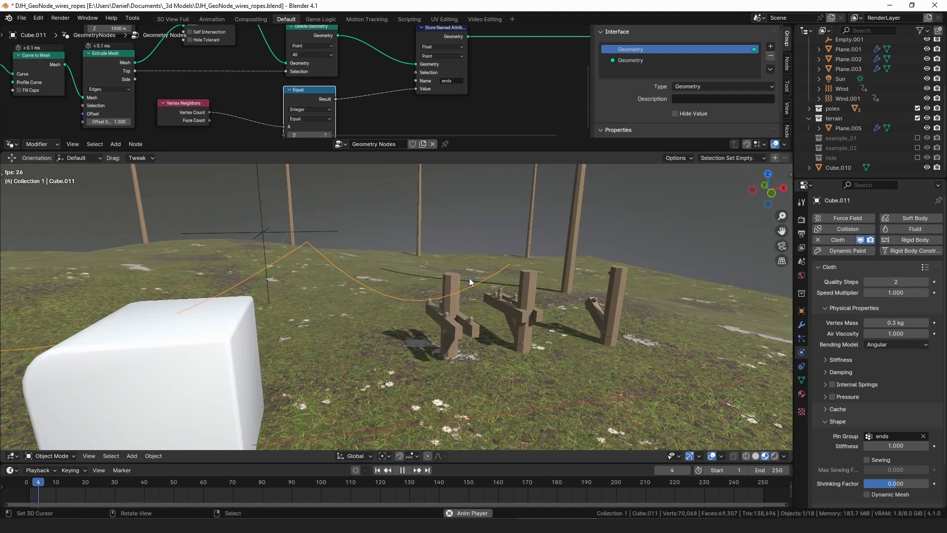
key(space)
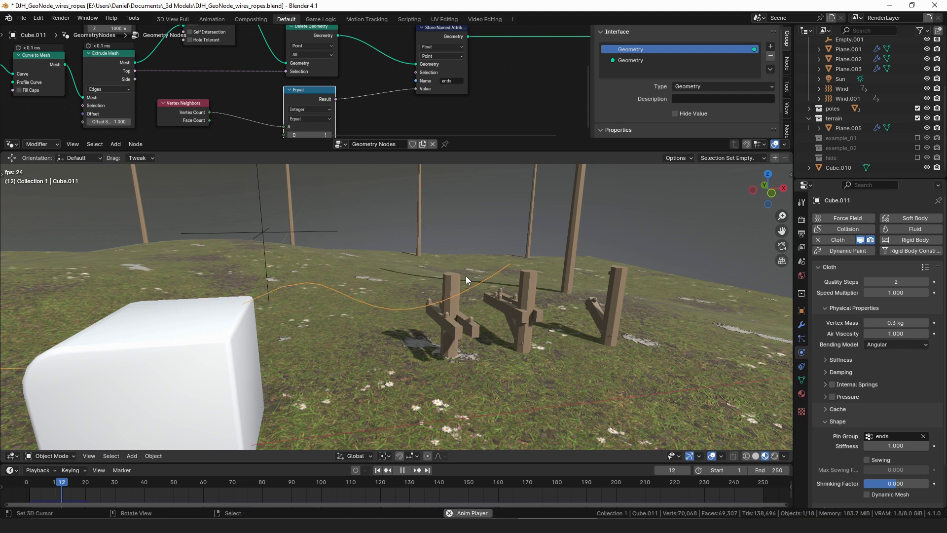
scroll(503, 263, down, 3)
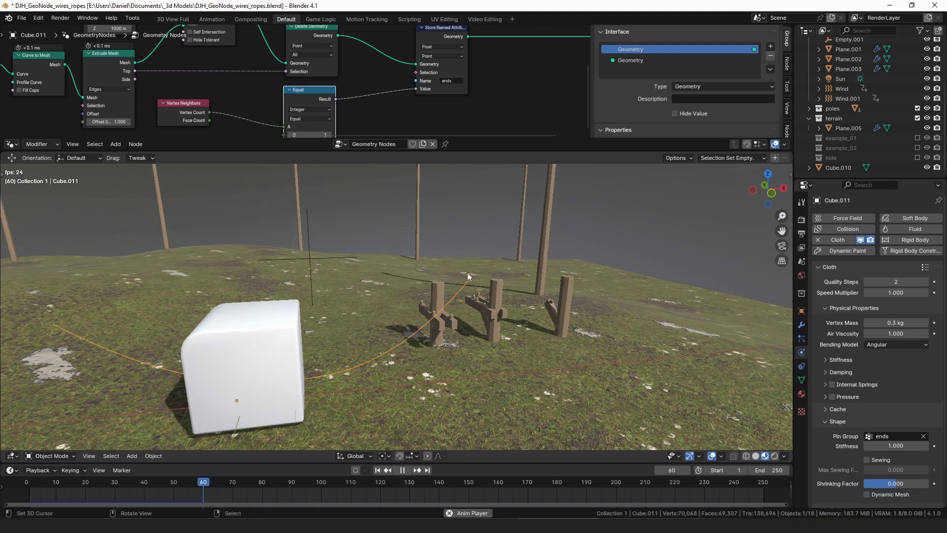
middle_drag(454, 289, 444, 280)
key(shift+space)
key(shift+Left)
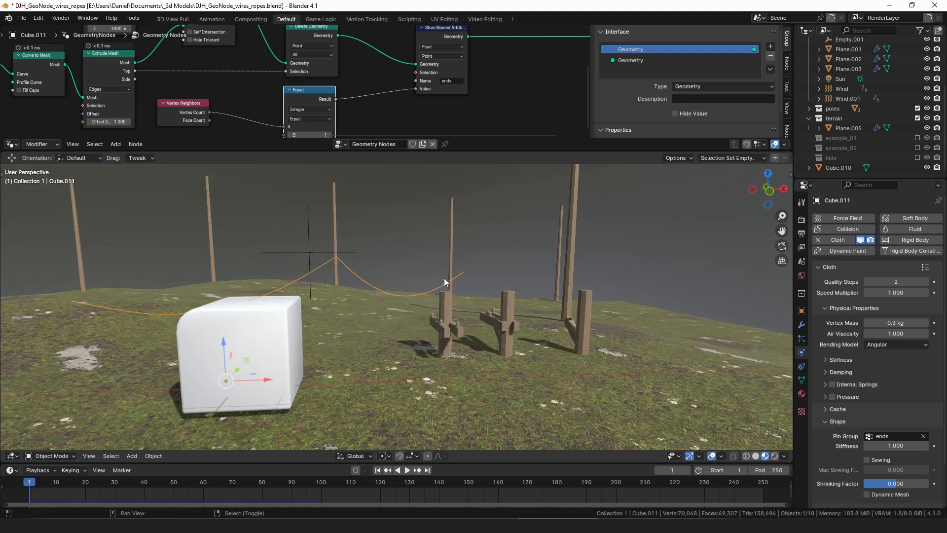
Move the Vertex Neighbors and Equal nodes together below the main node chain, beneath Curve to Mesh
ctrl+middle_drag(370, 295, 371, 246)
shift+middle_drag(293, 199, 362, 247)
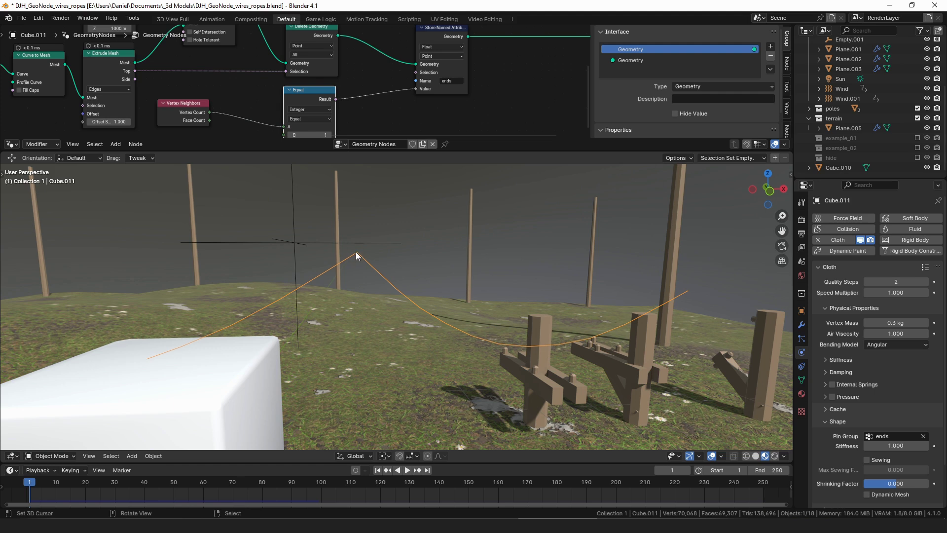
drag(182, 109, 216, 100)
drag(298, 98, 303, 97)
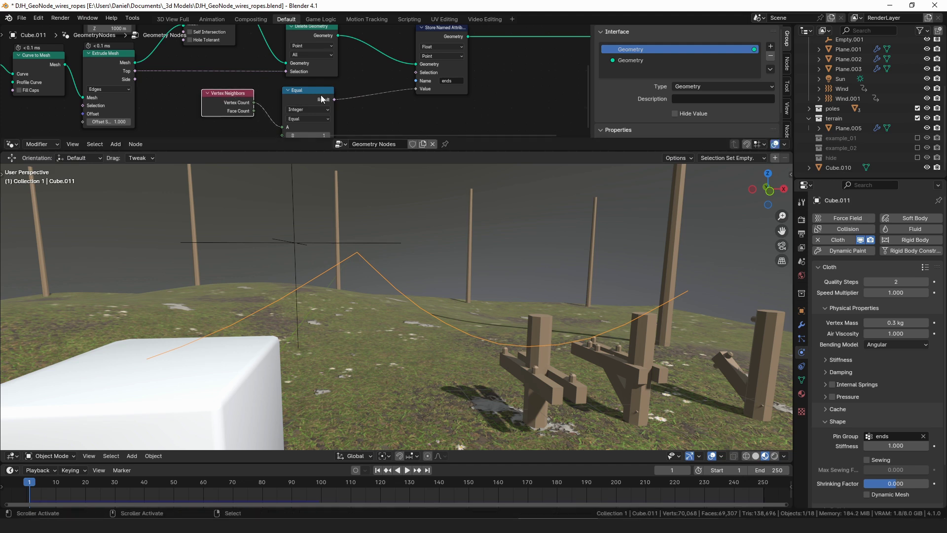
scroll(321, 99, down, 2)
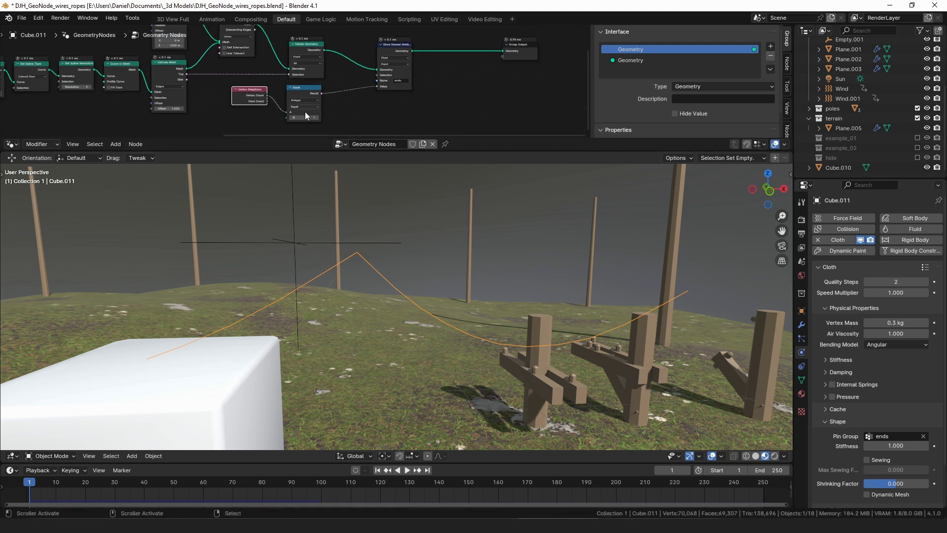
drag(294, 81, 117, 120)
Add a Sample Index node fed by the Mesh output of Curve to Mesh
click(147, 68)
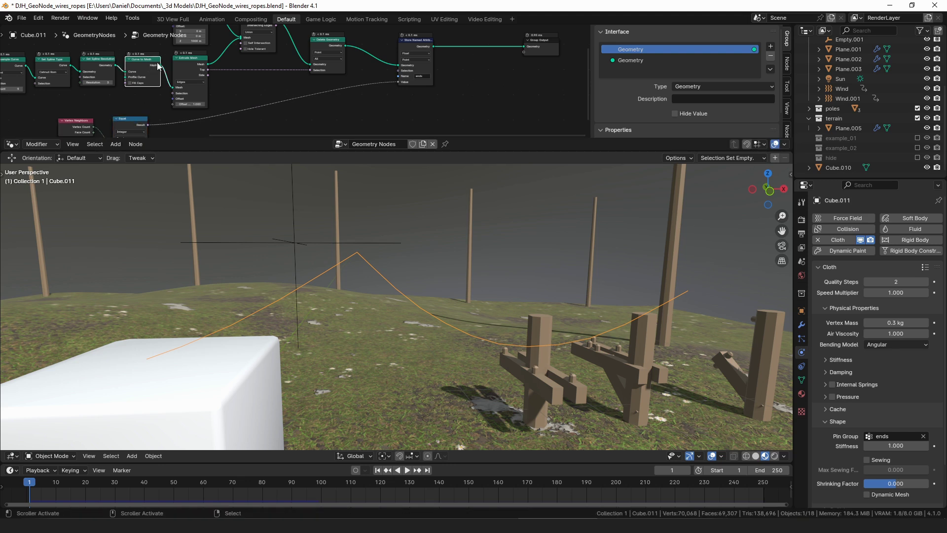
drag(154, 67, 287, 115)
text(sample ind)
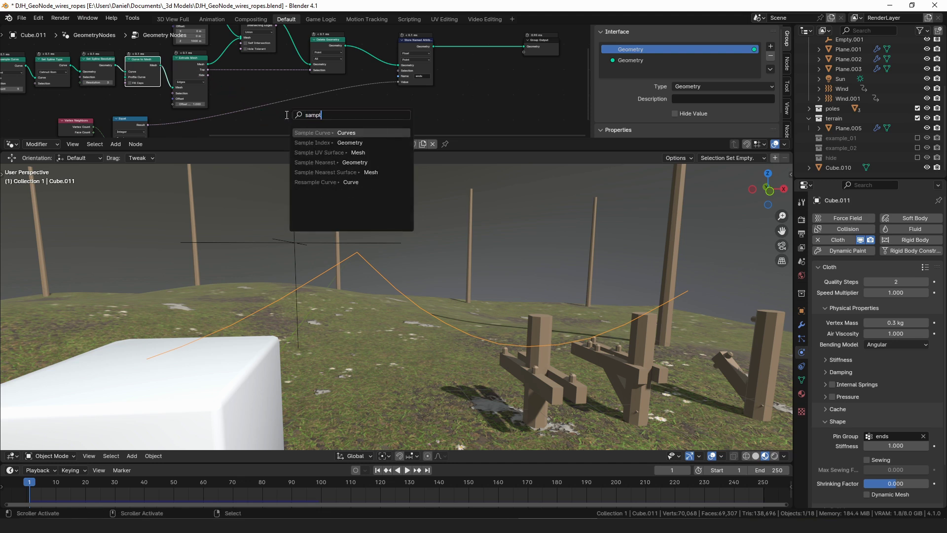
key(Return)
click(286, 115)
Add a Sample Nearest node that takes its geometry from the Curve to Mesh output
drag(160, 66, 267, 94)
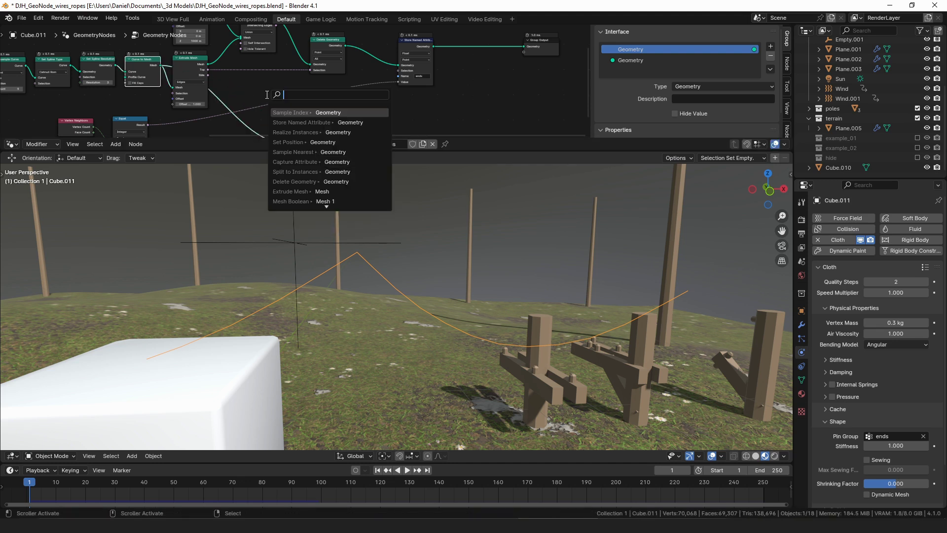
text(sample near)
key(Return)
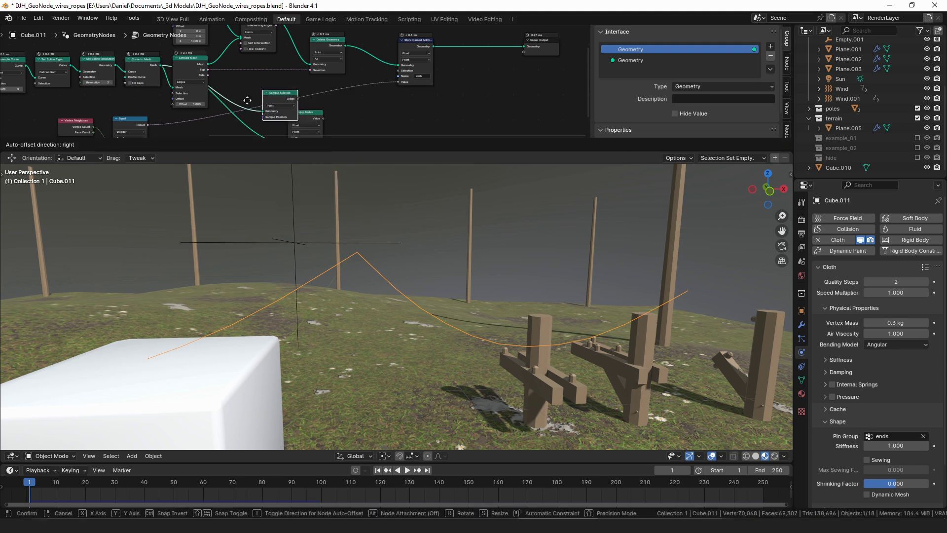
click(247, 98)
Link Sample Nearest's Index and Equal's Result to Sample Index's Index and Value inputs, and place Sample Nearest beside Equal
middle_drag(254, 100, 251, 54)
scroll(251, 54, up, 3)
drag(261, 51, 296, 126)
drag(262, 38, 293, 109)
drag(116, 70, 293, 102)
drag(238, 38, 170, 64)
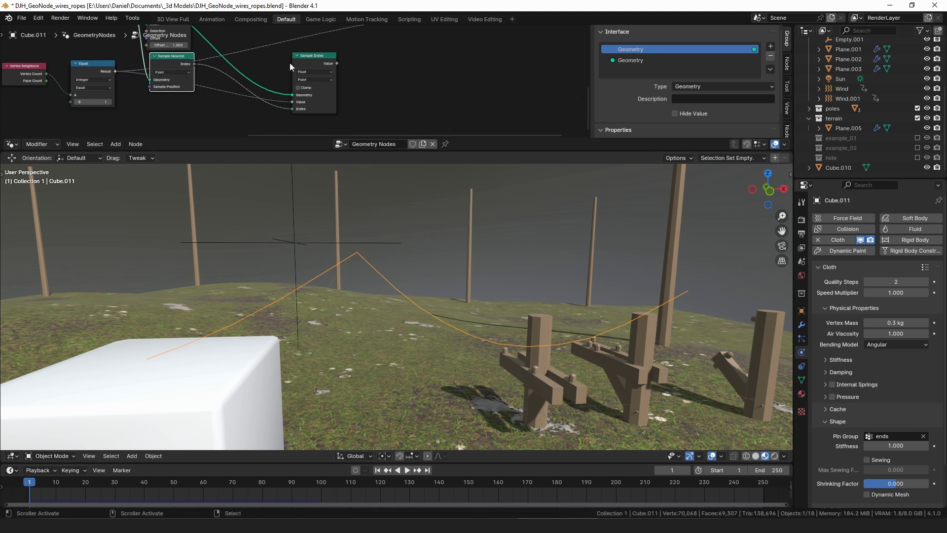
Feed Sample Index's Value output into the ends attribute's Value input and place the node below Delete Geometry
drag(316, 64, 262, 61)
middle_drag(262, 61, 209, 125)
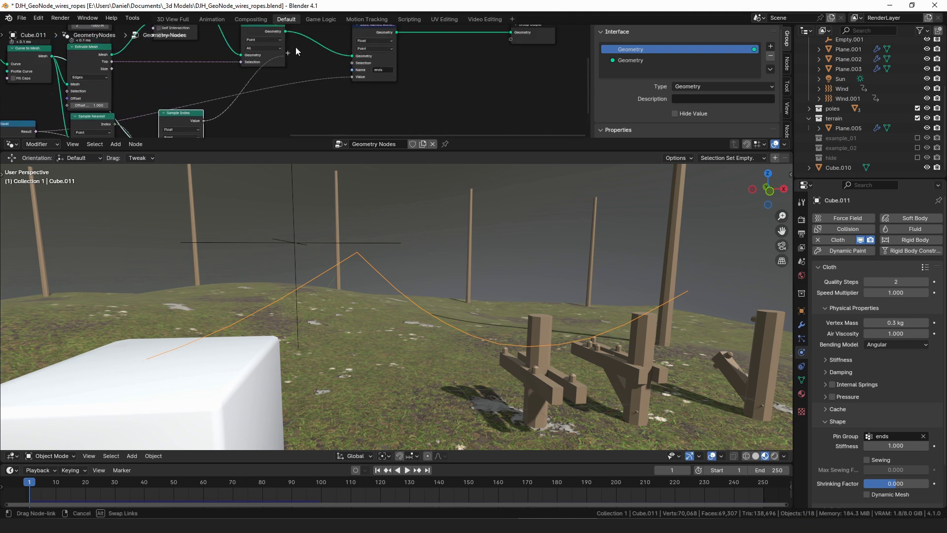
drag(203, 120, 262, 84)
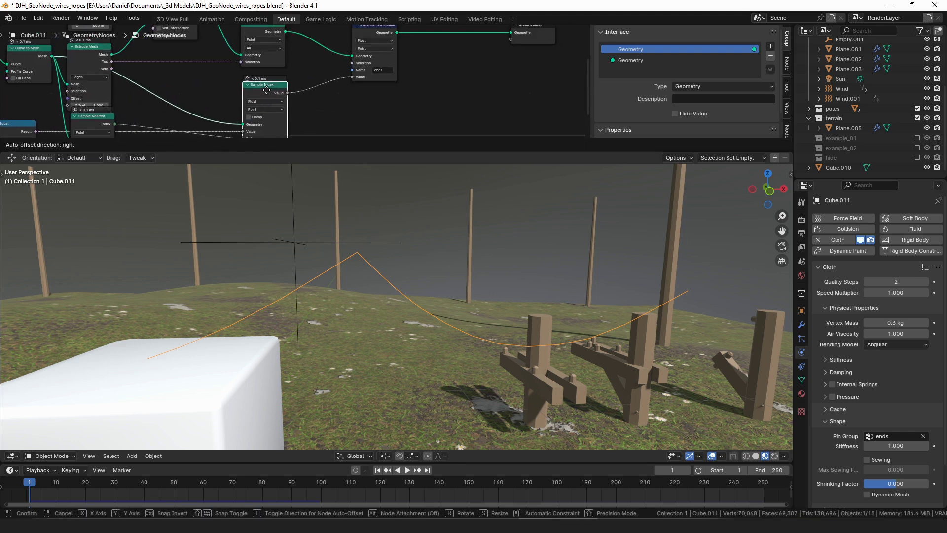
Set the cloth Quality Steps to 3 and play the simulation
click(868, 279)
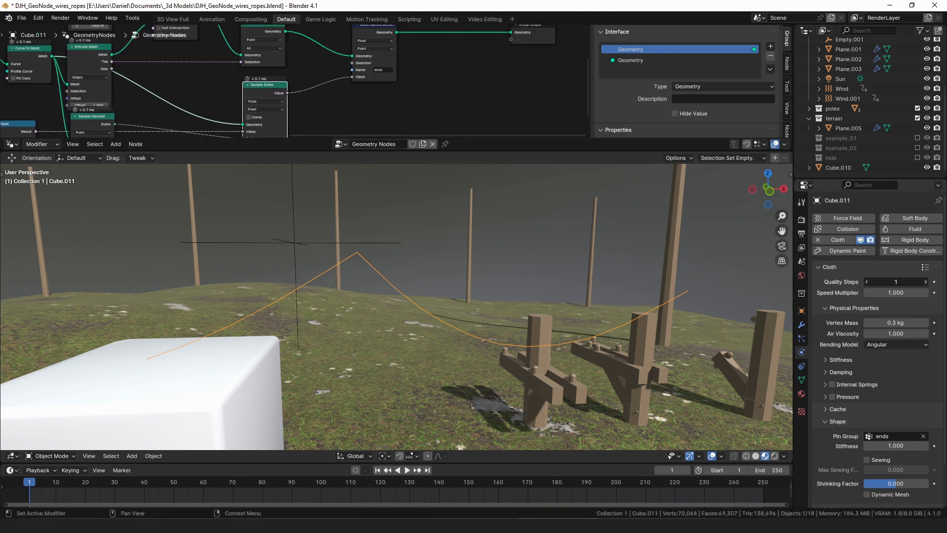
click(926, 281)
click(926, 281)
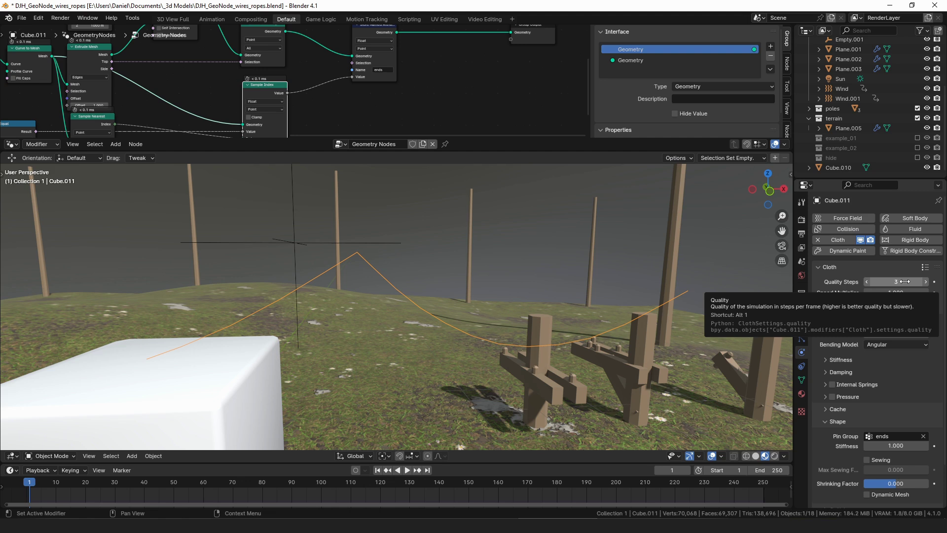
scroll(623, 226, up, 2)
key(space)
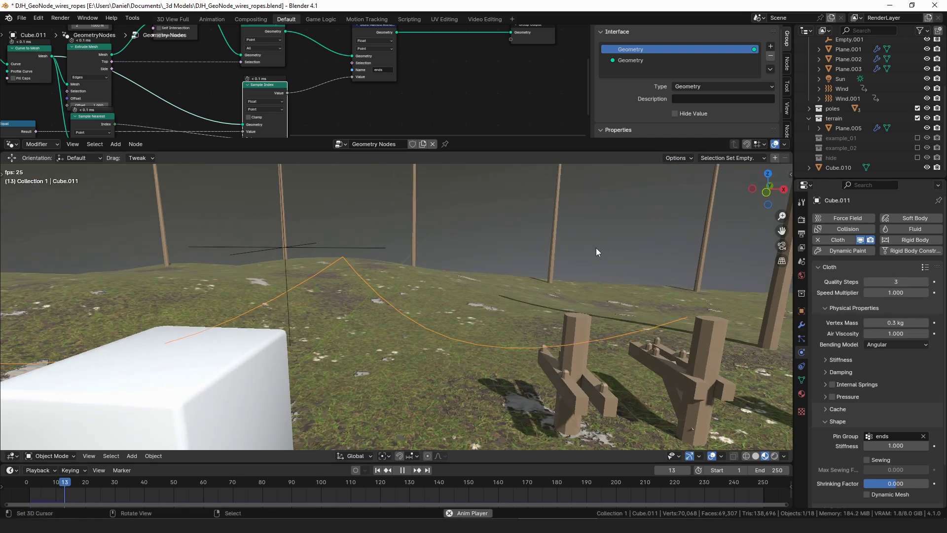
middle_drag(553, 313, 564, 307)
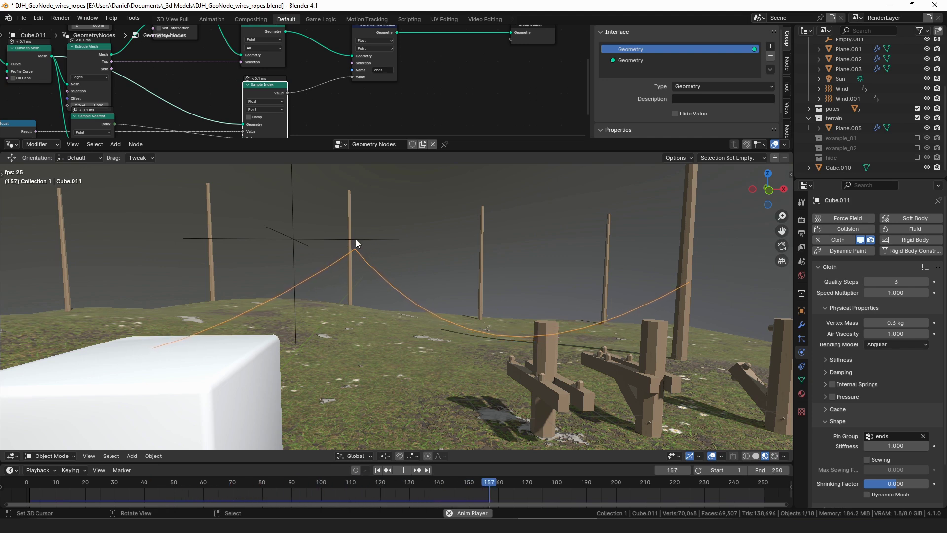
Replay the simulation from the first frame and examine the wire's pinned ends from several angles
scroll(411, 241, down, 2)
scroll(412, 241, down, 3)
middle_drag(411, 241, 433, 288)
key(space)
key(shift+Left)
key(space)
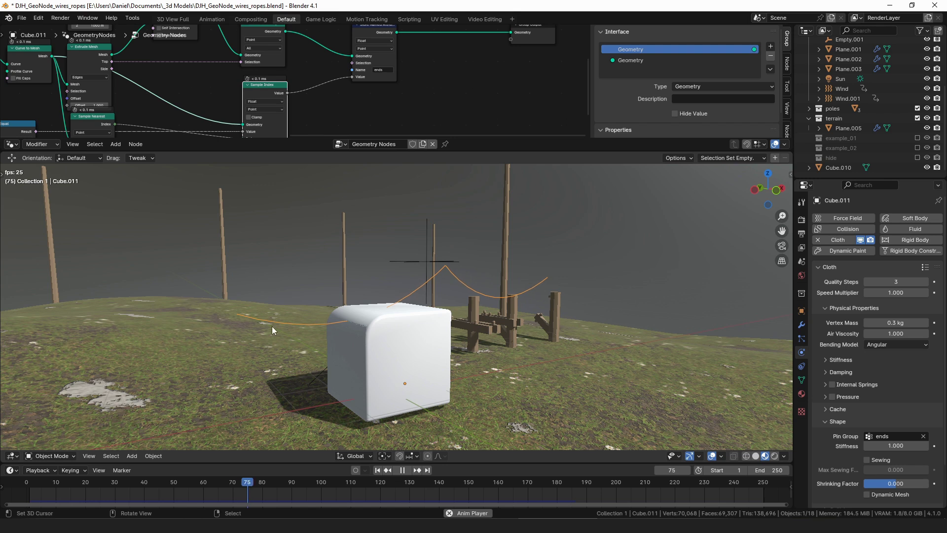
middle_drag(488, 250, 518, 291)
key(shift+Left)
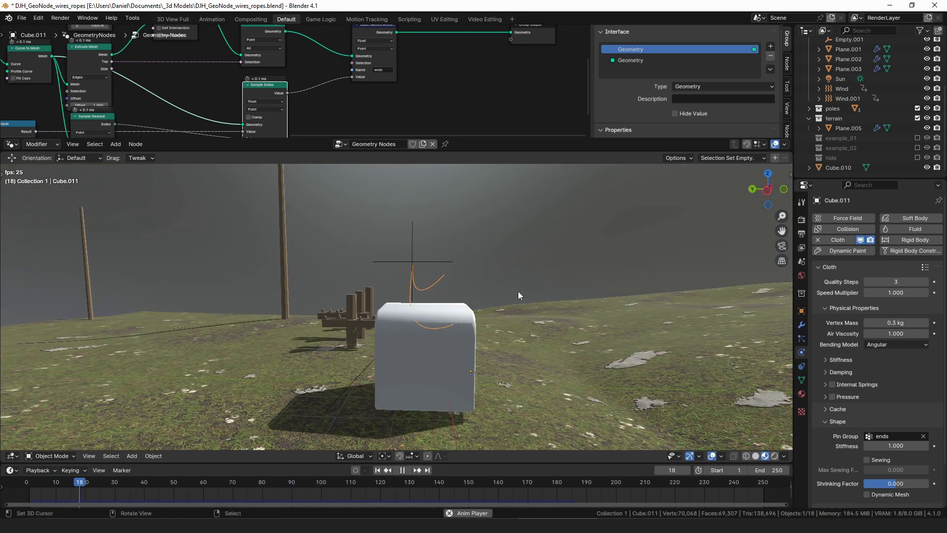
middle_drag(440, 291, 474, 297)
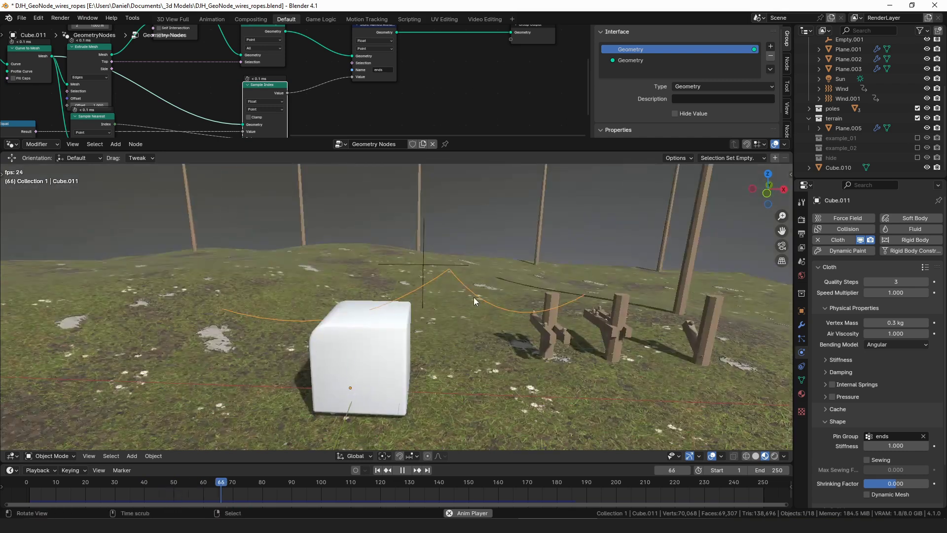
key(space)
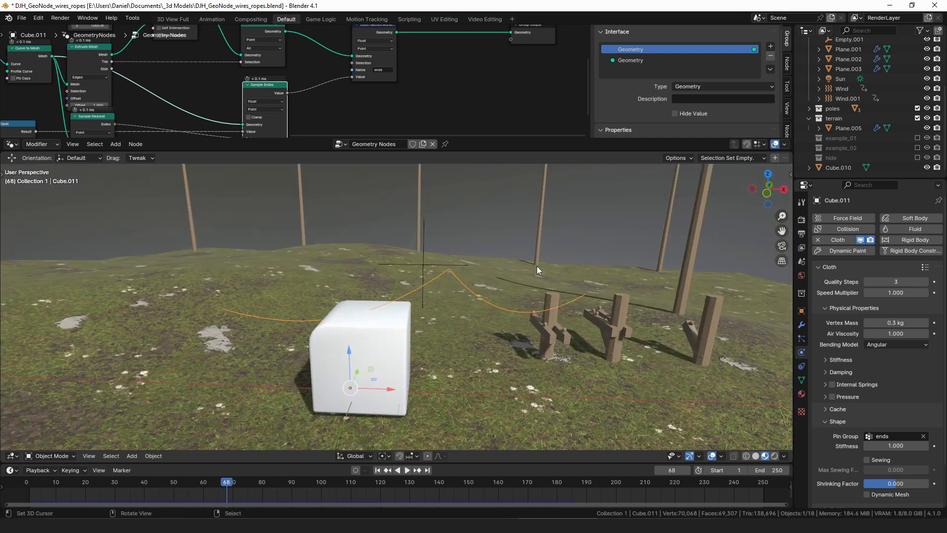
Add the MakeRope modifier to the wire object after Cloth
click(803, 324)
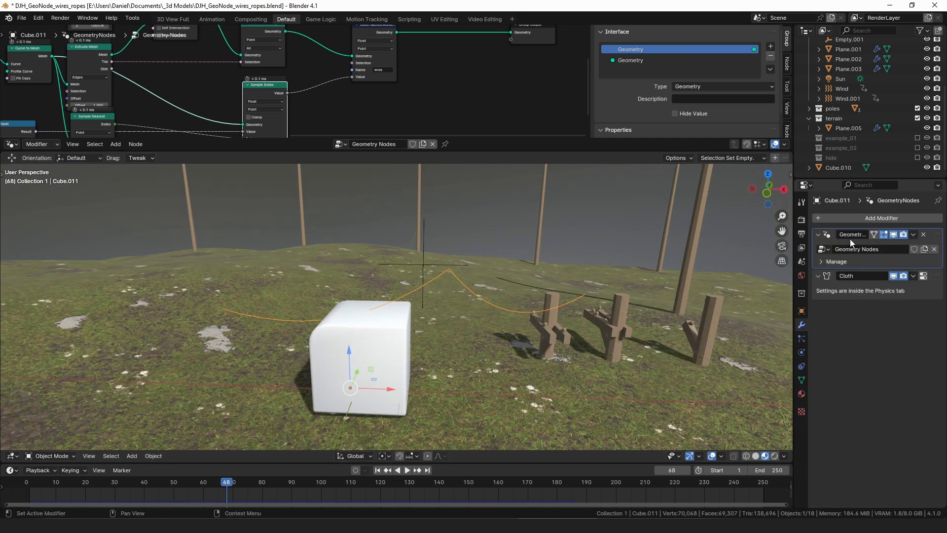
click(867, 218)
text(make)
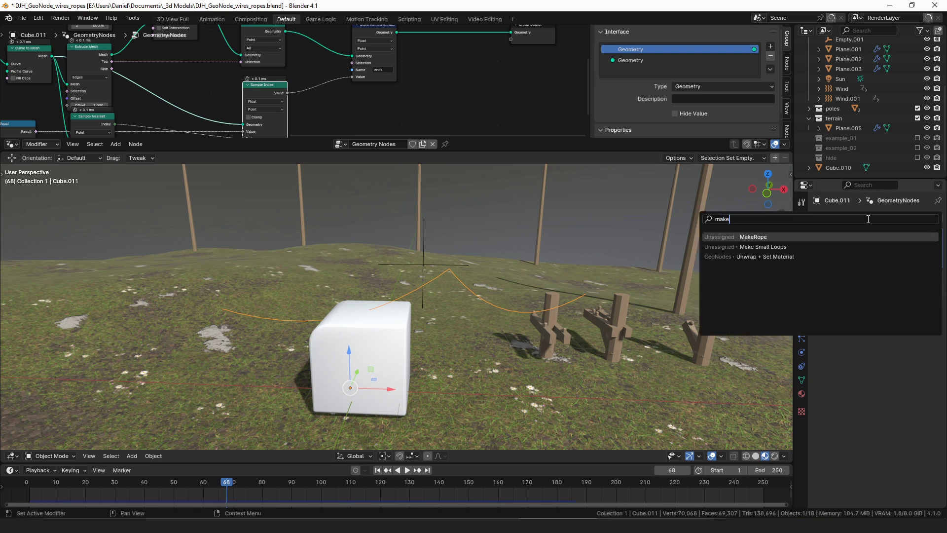
key(Return)
scroll(448, 274, up, 4)
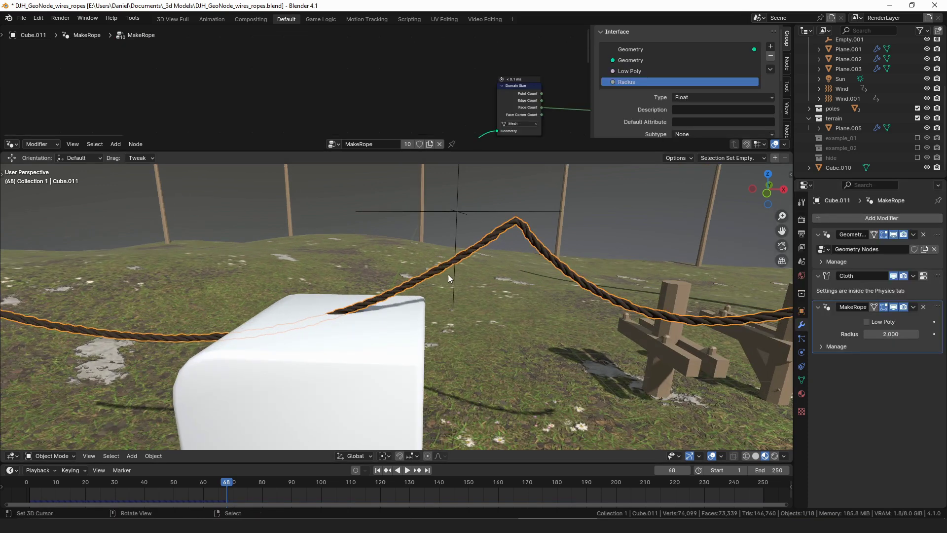
Play the simulation and examine the rope's shape and pinned ends from several angles, with the GeometryNodes tree displayed
key(space)
middle_drag(448, 274, 545, 274)
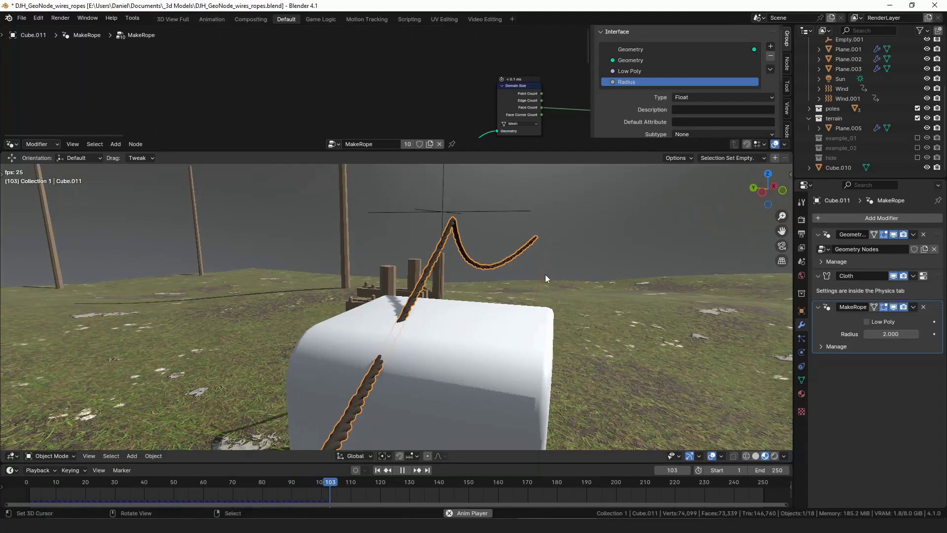
click(878, 321)
middle_drag(611, 283, 520, 294)
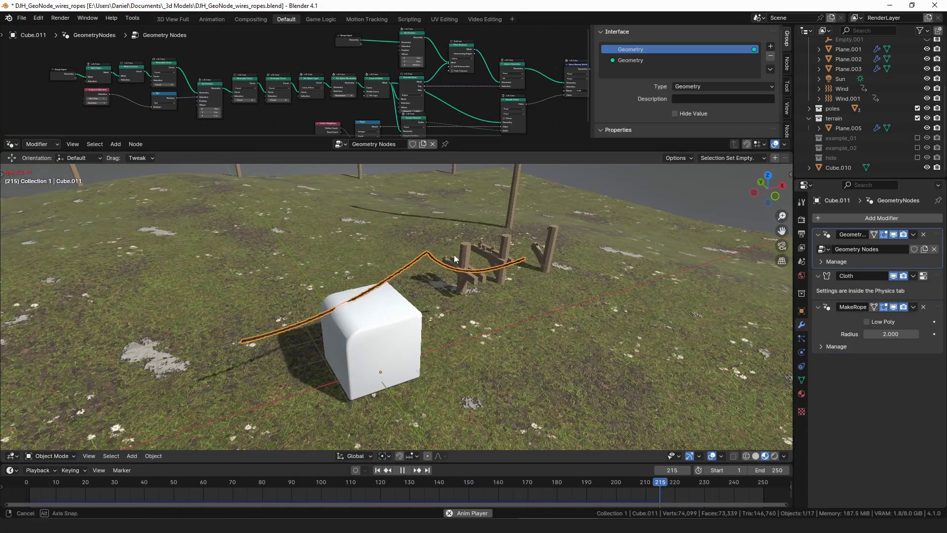
middle_drag(454, 254, 454, 269)
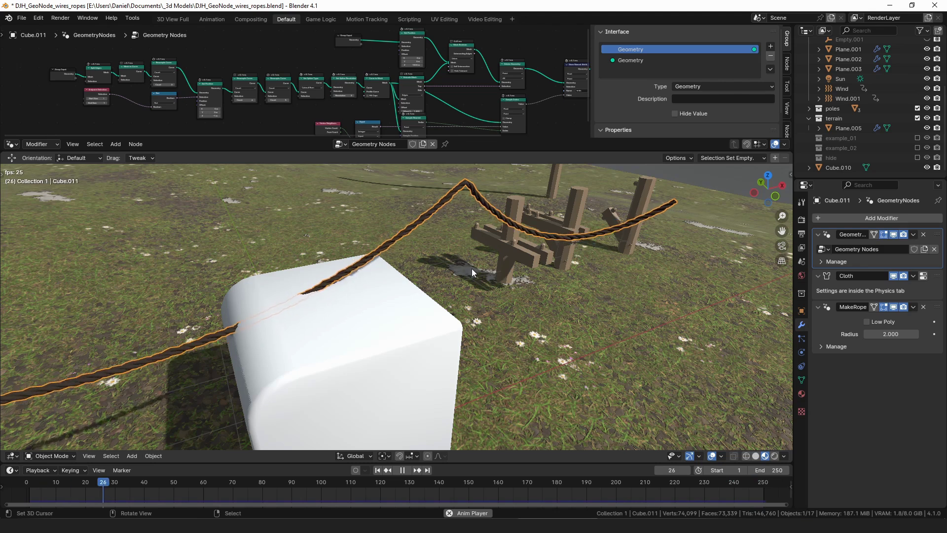
right_click(370, 330)
middle_drag(382, 365, 403, 251)
click(400, 213)
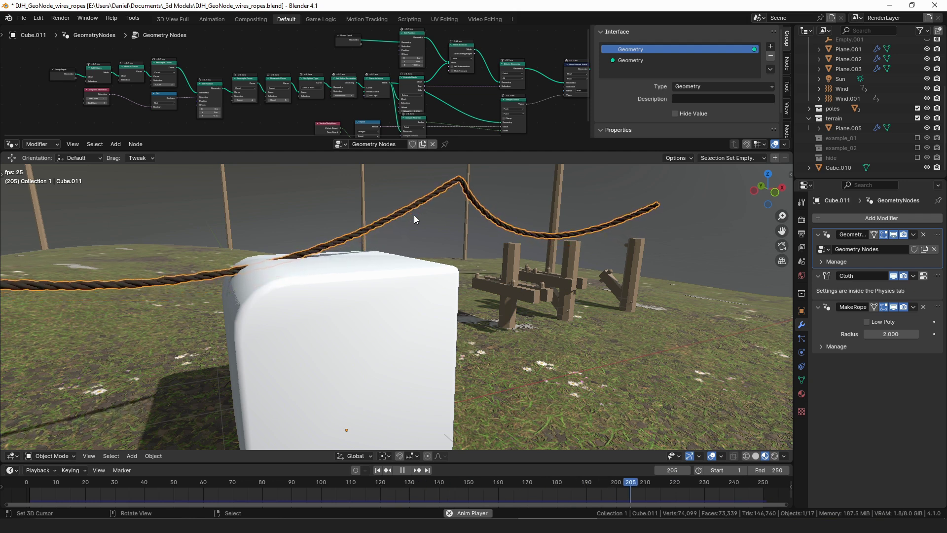
scroll(448, 224, down, 3)
middle_drag(448, 224, 431, 247)
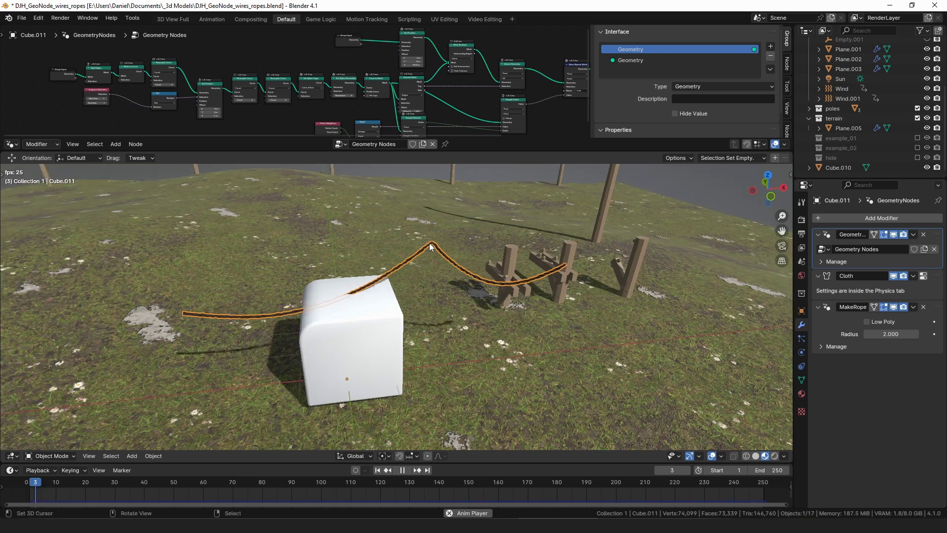
scroll(491, 103, down, 3)
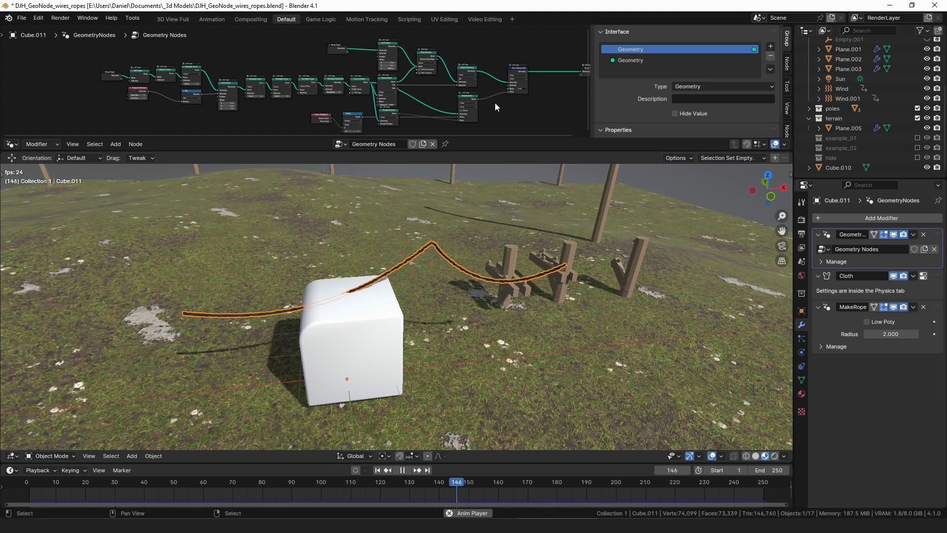
key(space)
Mute the Delete Geometry node so the extruded geometry is kept
middle_drag(499, 93, 371, 72)
drag(371, 70, 517, 69)
scroll(351, 69, up, 2)
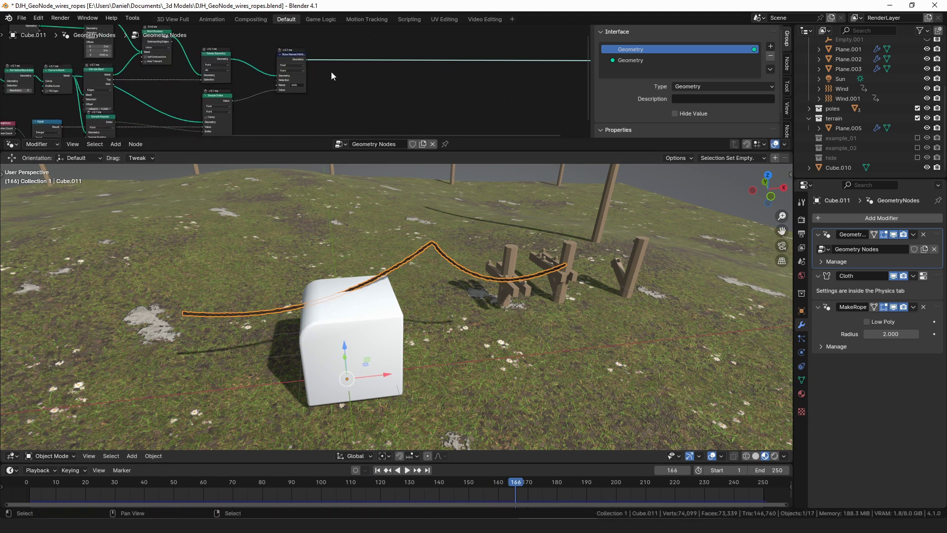
scroll(226, 82, up, 1)
click(82, 70)
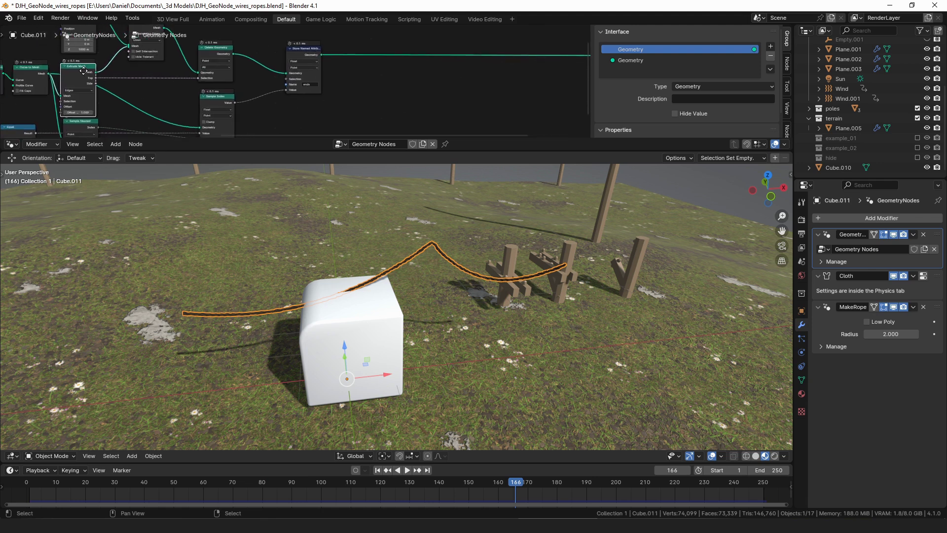
middle_drag(84, 71, 95, 69)
drag(95, 69, 99, 66)
middle_drag(202, 61, 239, 90)
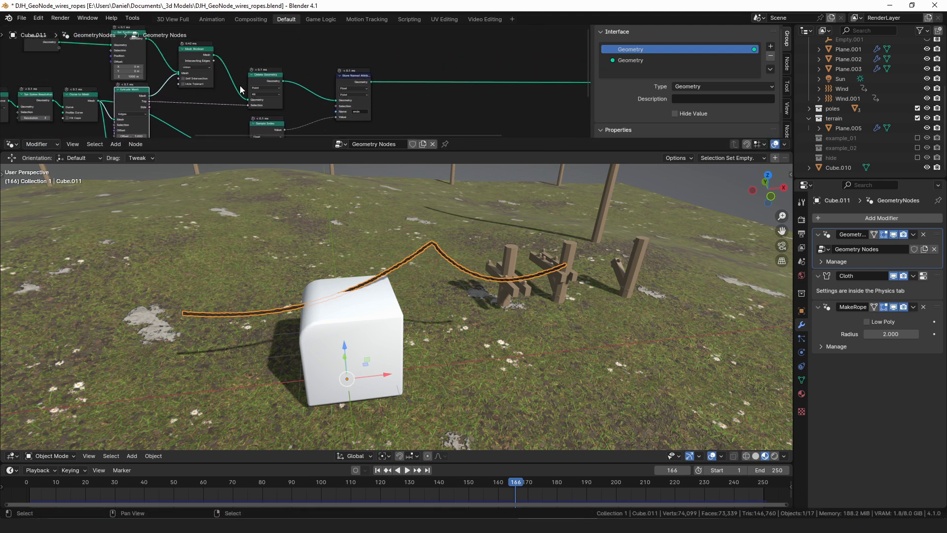
scroll(296, 82, up, 1)
drag(256, 70, 262, 69)
key(m)
Duplicate the Store Named Attribute node into the link after the original and name its attribute top
middle_drag(355, 79, 336, 69)
scroll(337, 70, up, 1)
click(337, 69)
key(shift+d)
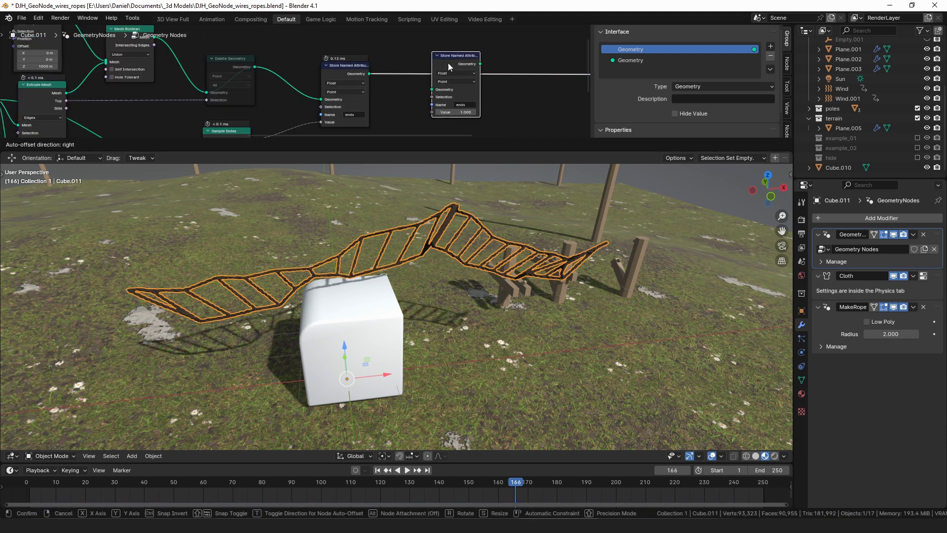
click(450, 61)
click(468, 104)
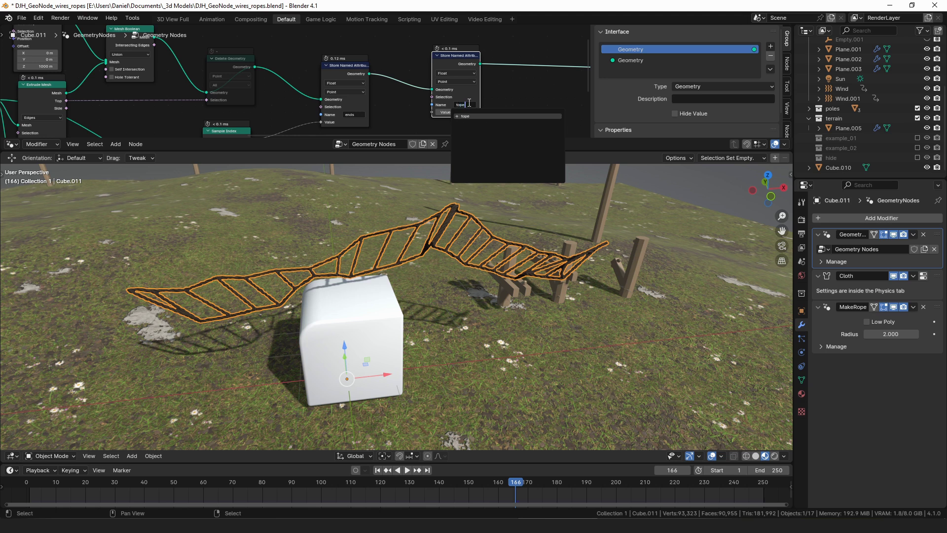
text(tope)
key(BackSpace)
key(Return)
Feed Extrude Mesh's Top output into the top attribute's Value input and spread out the nodes around the muted Delete Geometry
drag(83, 81, 421, 92)
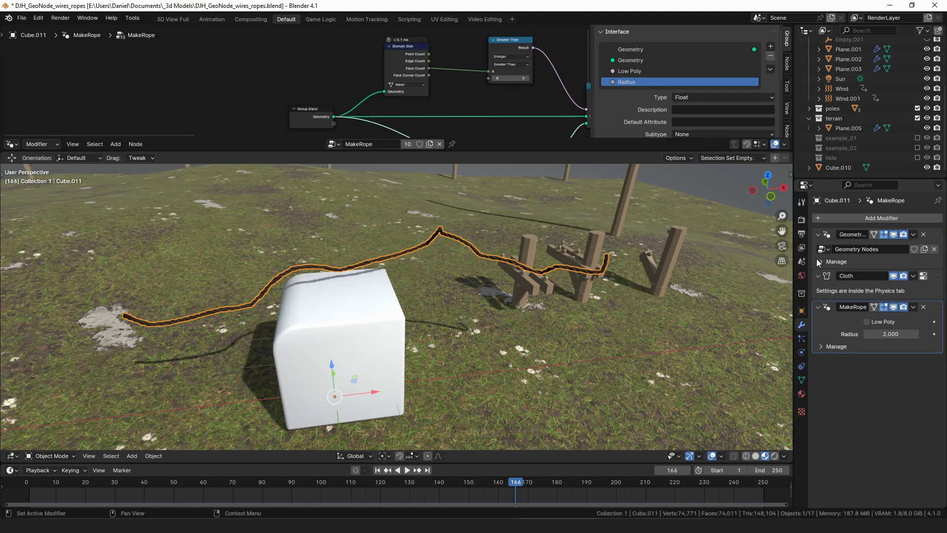
click(930, 238)
middle_drag(270, 58, 287, 81)
drag(258, 71, 253, 46)
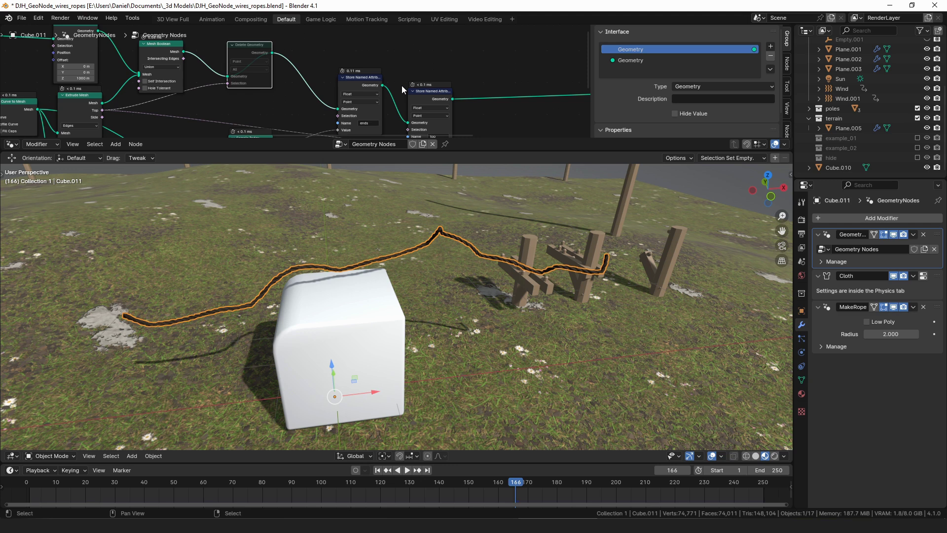
middle_drag(401, 85, 405, 51)
drag(367, 49, 356, 26)
middle_drag(270, 61, 361, 79)
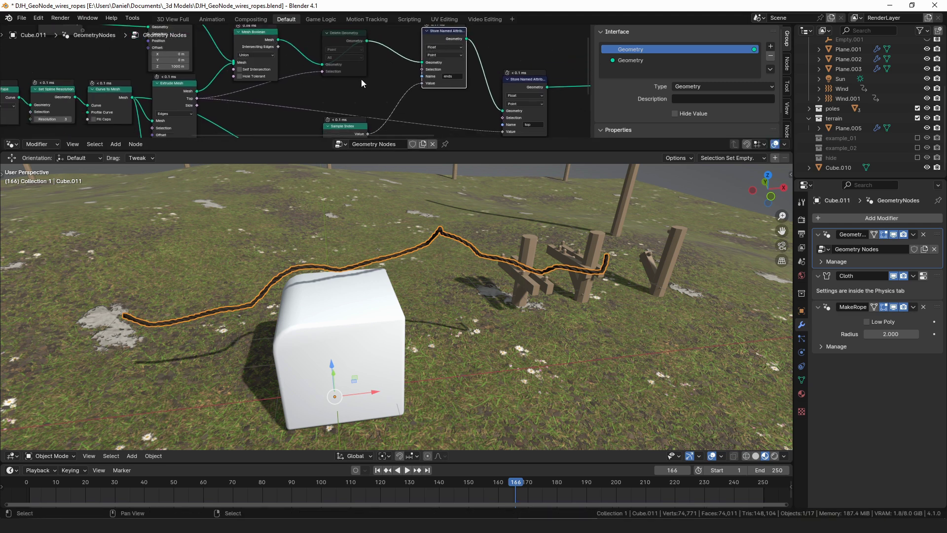
Preview the Extrude Mesh output at frame 1 with the MakeRope and Cloth modifiers disabled in the viewport
ctrl+shift+click(174, 87)
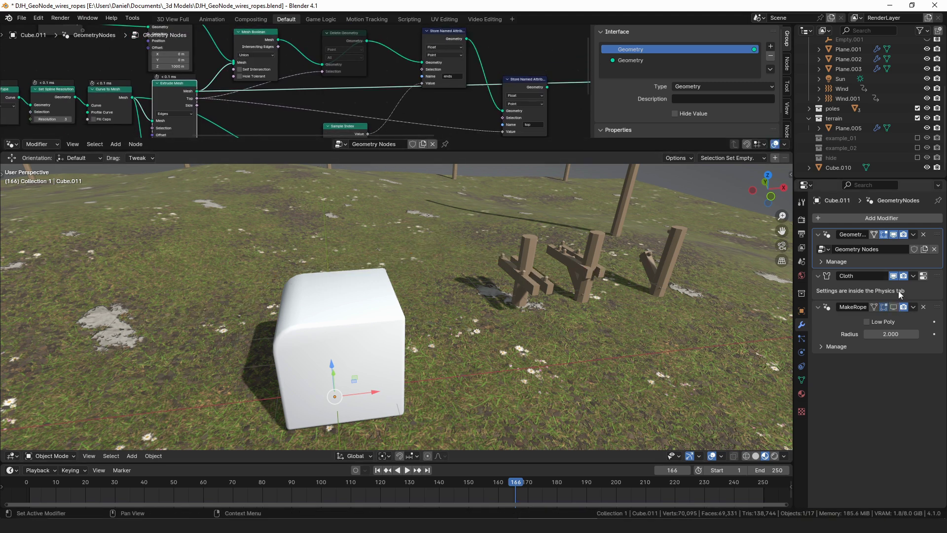
click(892, 276)
key(shift+Left)
middle_drag(434, 215, 404, 269)
middle_drag(292, 100, 348, 97)
scroll(256, 92, up, 3)
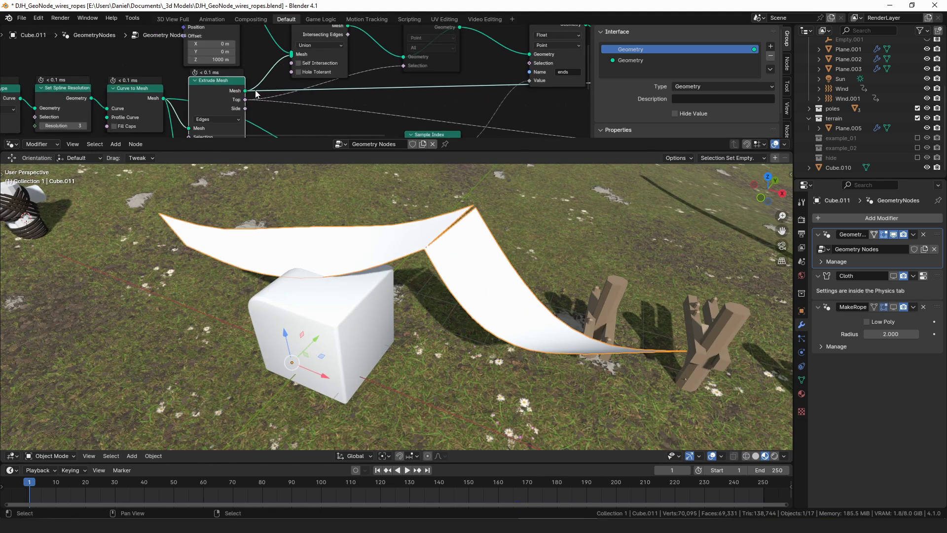
middle_drag(272, 105, 346, 39)
middle_drag(292, 82, 327, 111)
drag(307, 112, 305, 113)
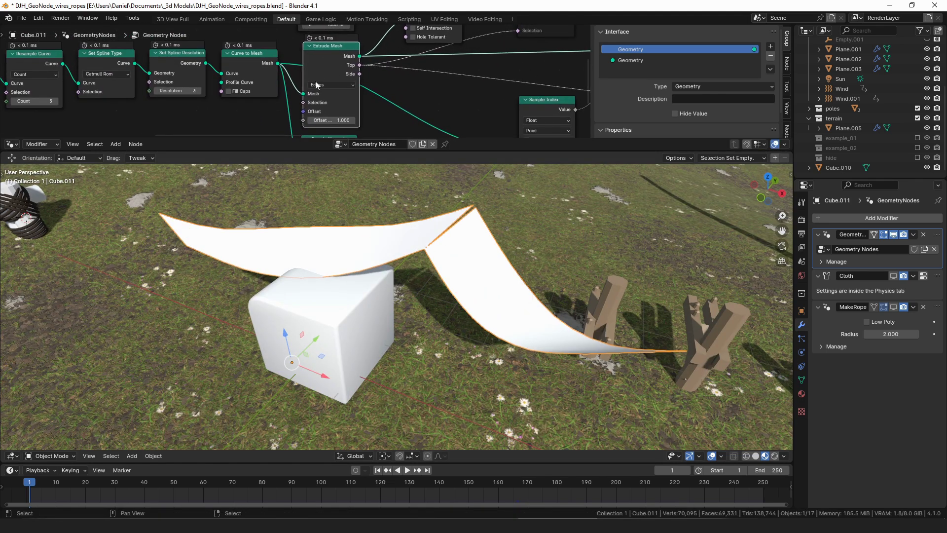
Add an Edge Vertices node and feed its Position 1 output into Extrude Mesh's Offset input
middle_drag(304, 114, 404, 81)
drag(404, 79, 123, 102)
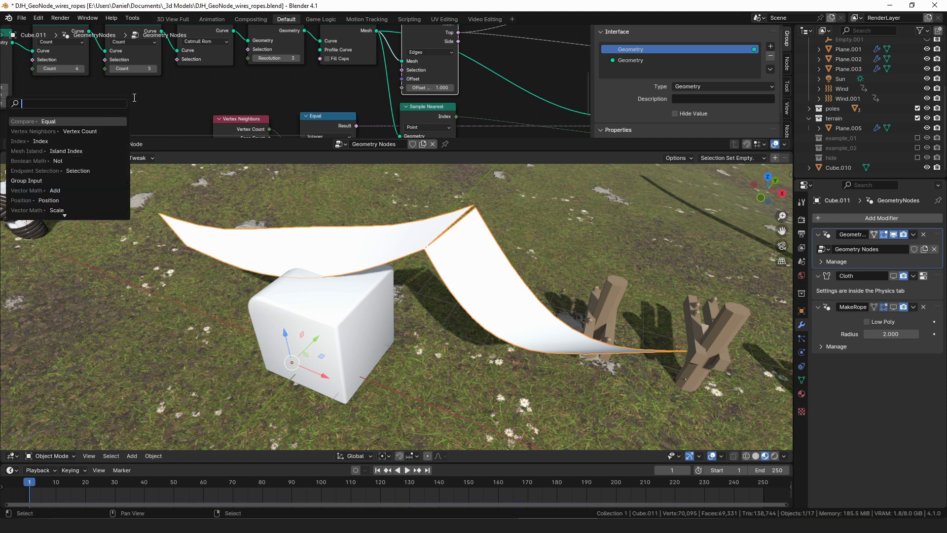
text(p1)
key(Return)
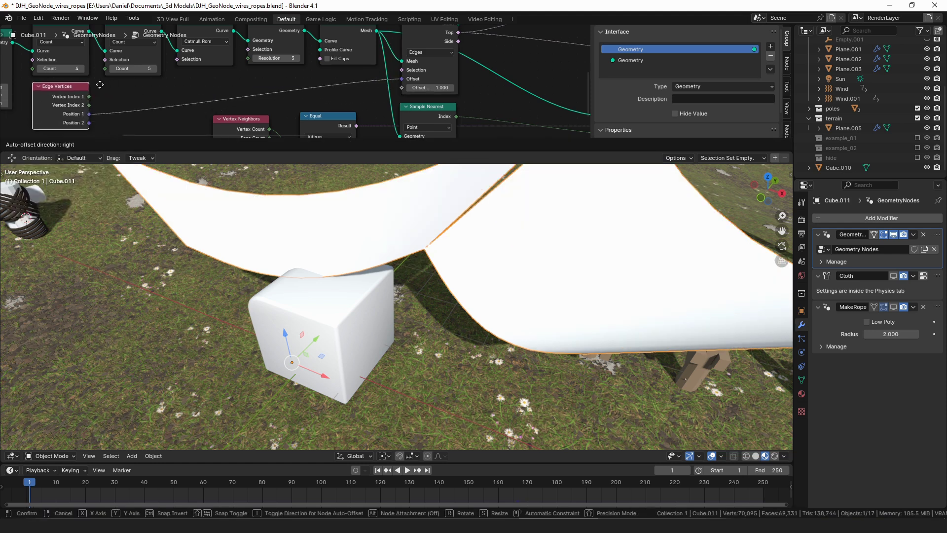
Add a vector Subtract node fed by Edge Vertices' Position 1 and Position 2, and place it below that node
drag(155, 94, 199, 89)
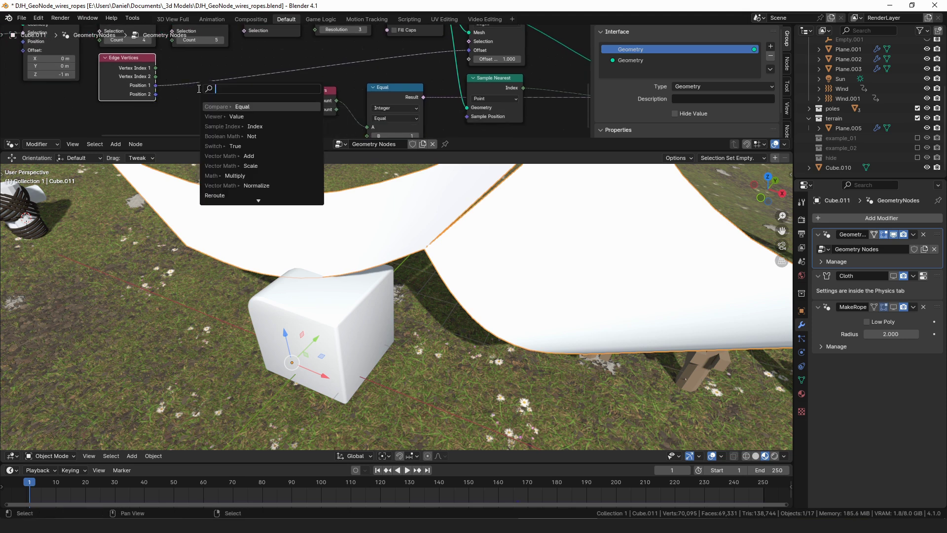
text(s)
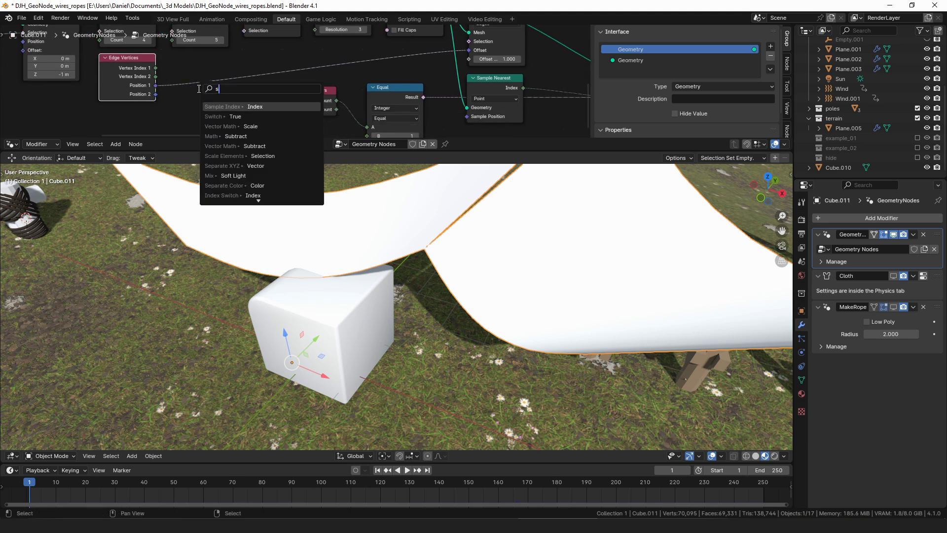
text(ub)
click(227, 117)
click(227, 107)
click(156, 94)
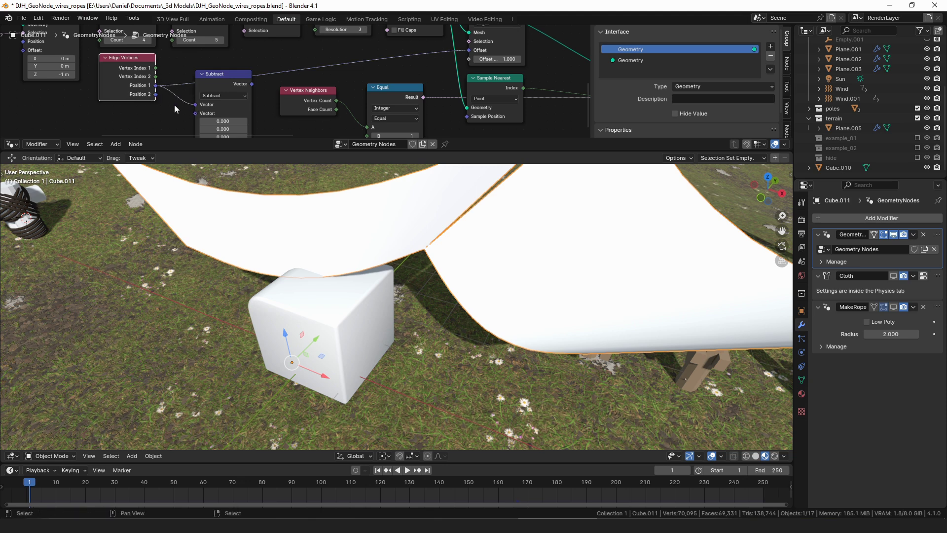
drag(156, 94, 195, 113)
drag(224, 89, 129, 133)
middle_drag(131, 132, 161, 72)
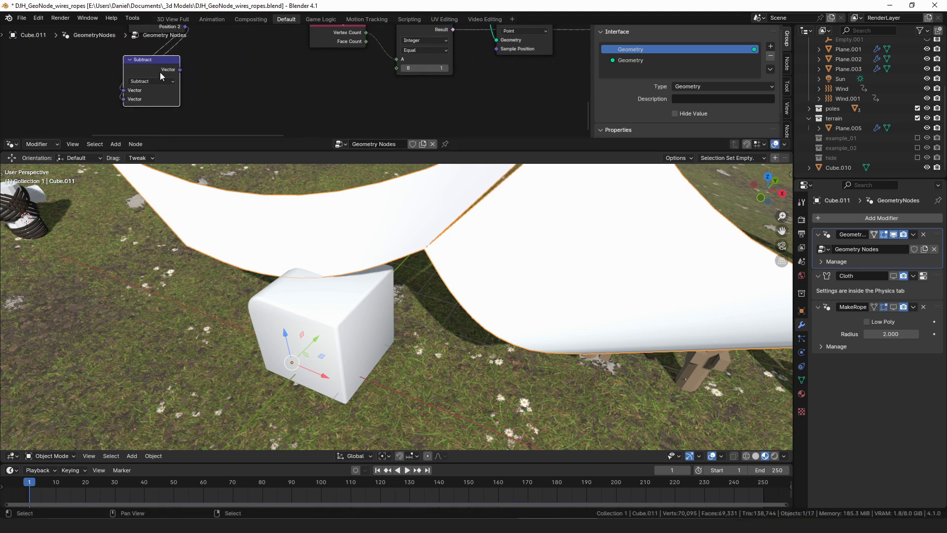
Feed the Subtract result into a new Cross Product node whose second vector has Z set to 1
drag(160, 75, 246, 65)
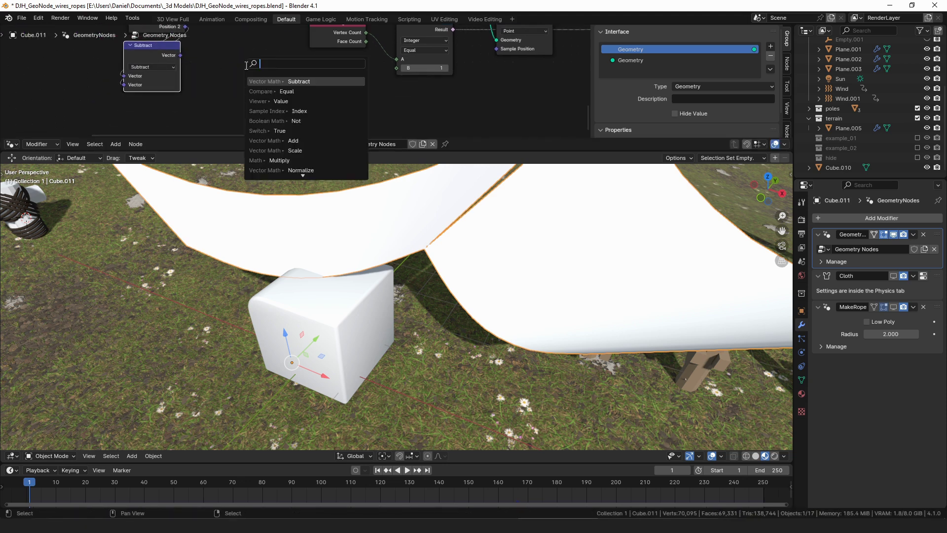
text(cross)
key(Return)
click(209, 64)
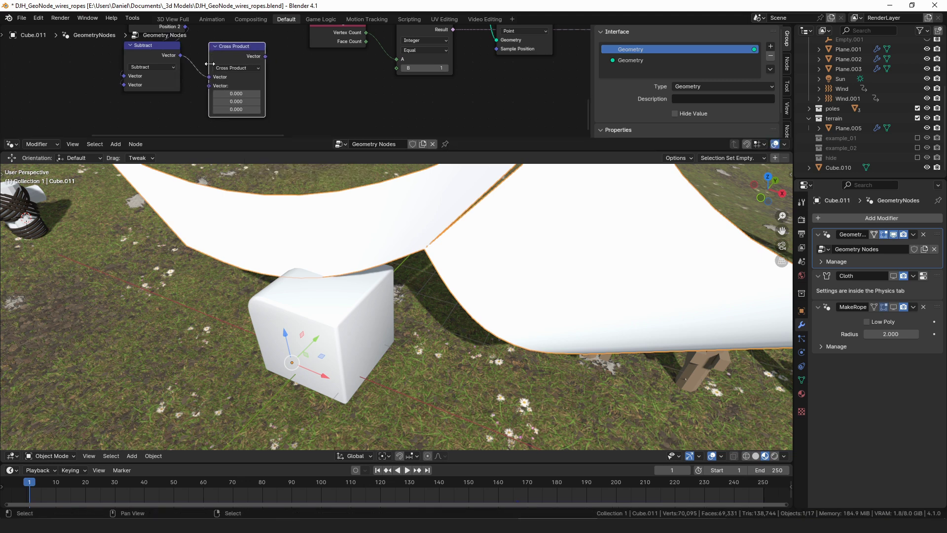
drag(208, 85, 160, 108)
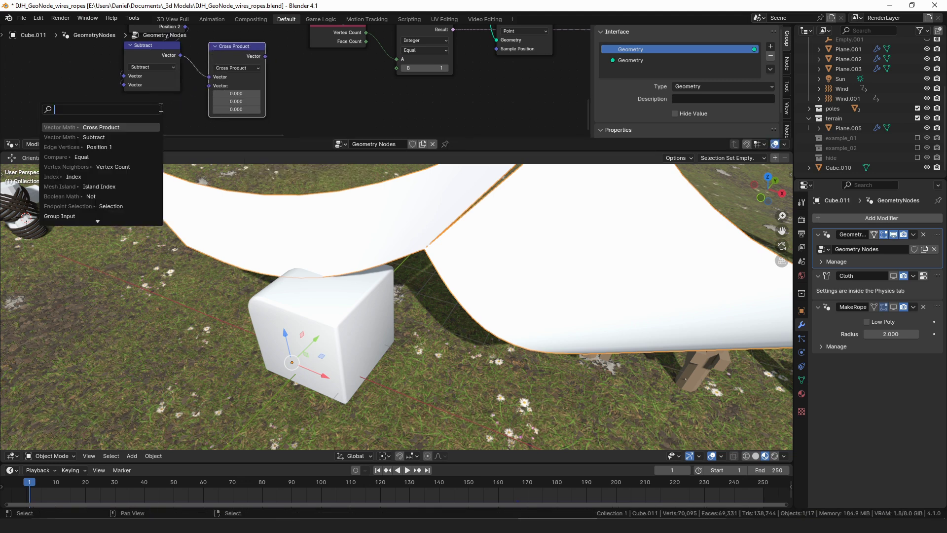
key(Escape)
click(240, 109)
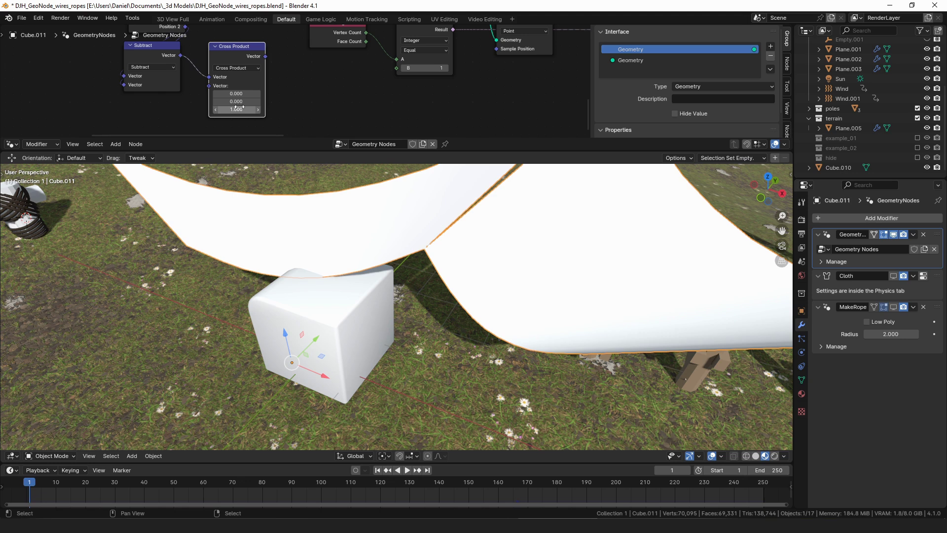
Add a Normalize node fed by the Cross Product's output
middle_drag(240, 107, 219, 126)
key(shift+a)
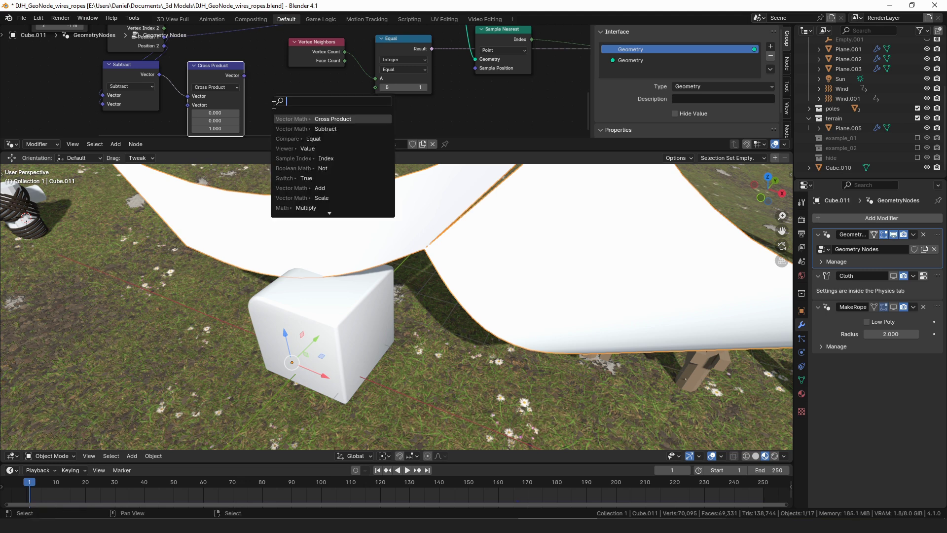
text(norm)
key(Return)
click(269, 92)
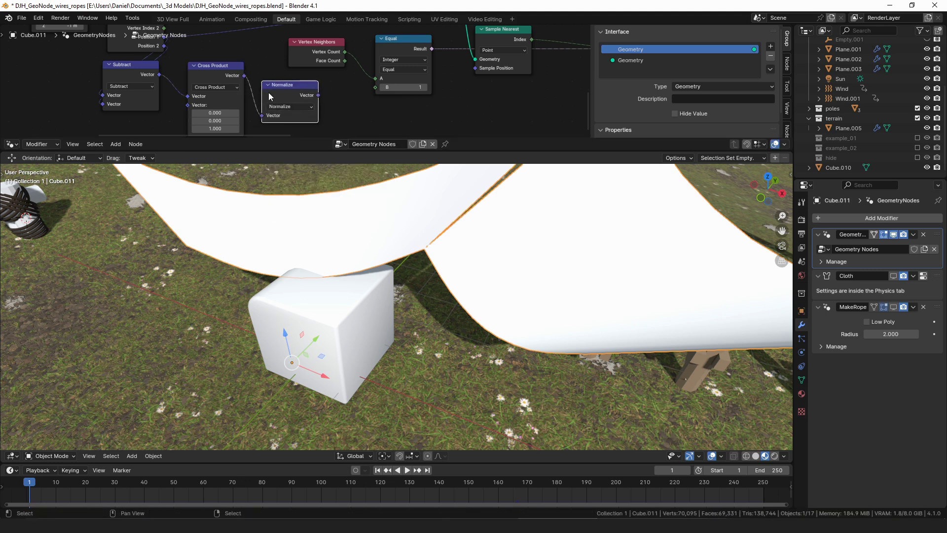
drag(318, 95, 356, 112)
text(sam)
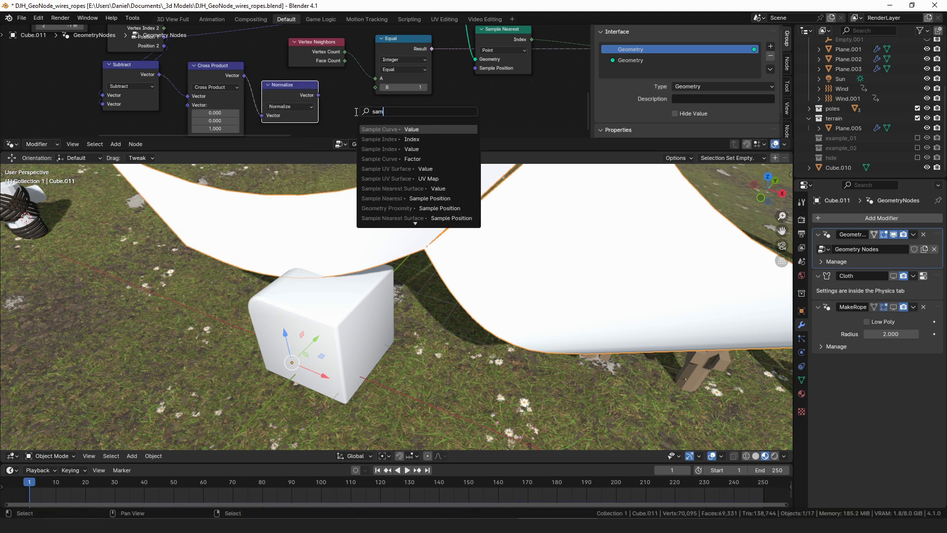
text(cal)
key(Return)
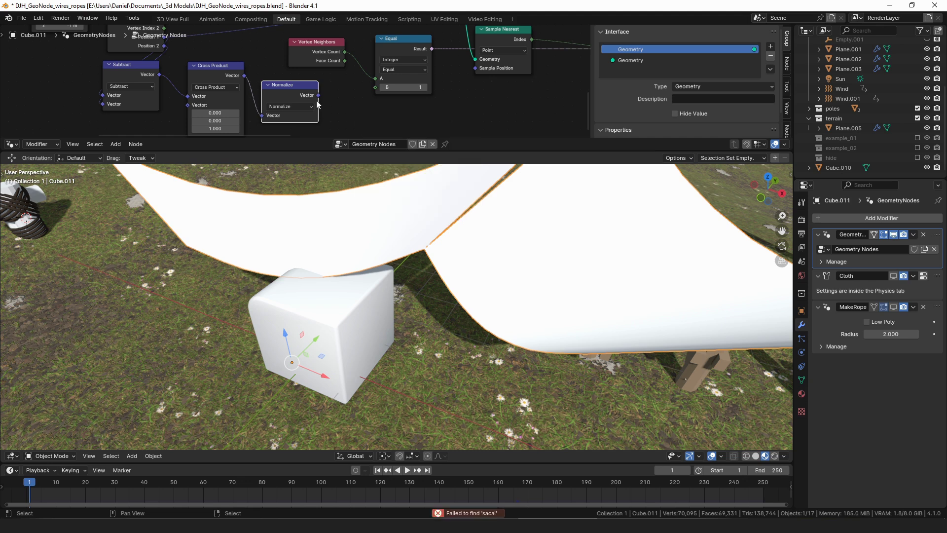
Connect Normalize to Extrude Mesh's Offset input and set its Offset Scale to 0.050
drag(318, 95, 476, 96)
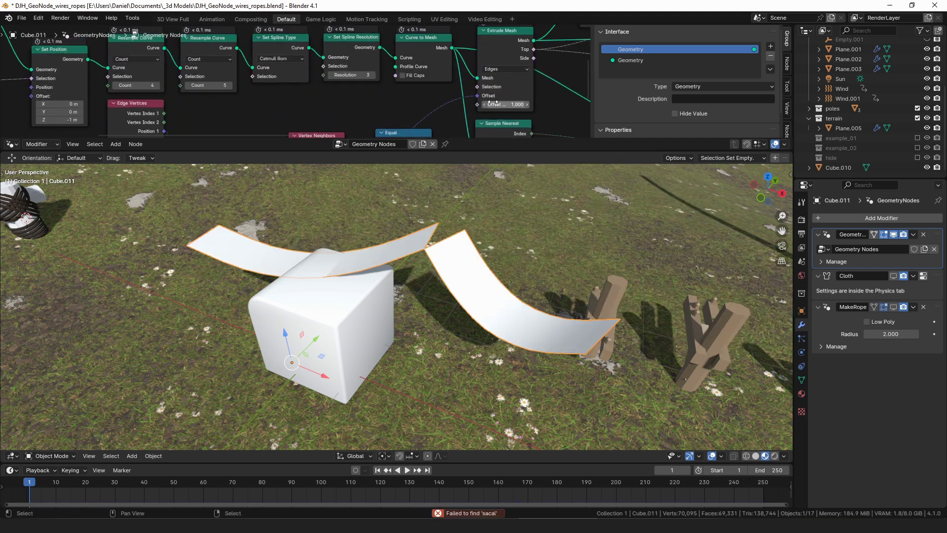
double_click(519, 106)
key(Return)
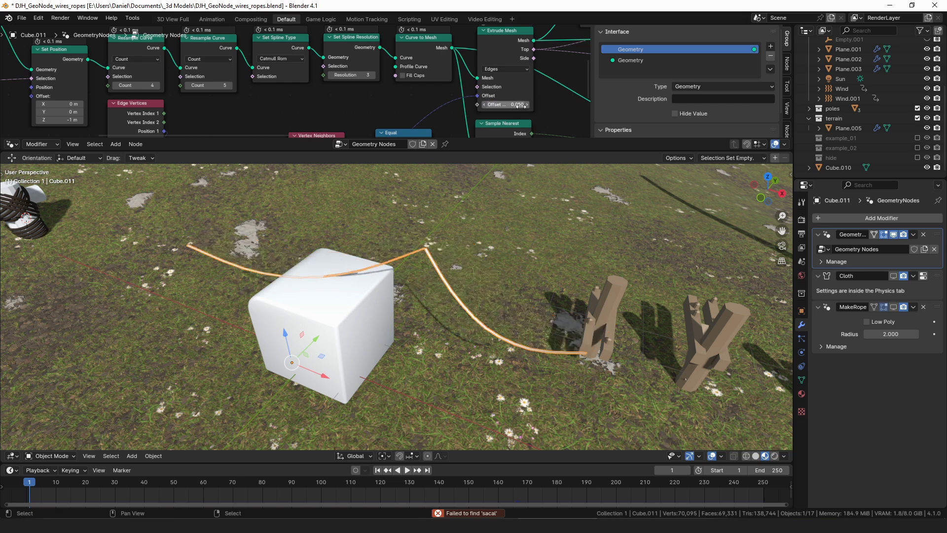
middle_drag(481, 247, 410, 270)
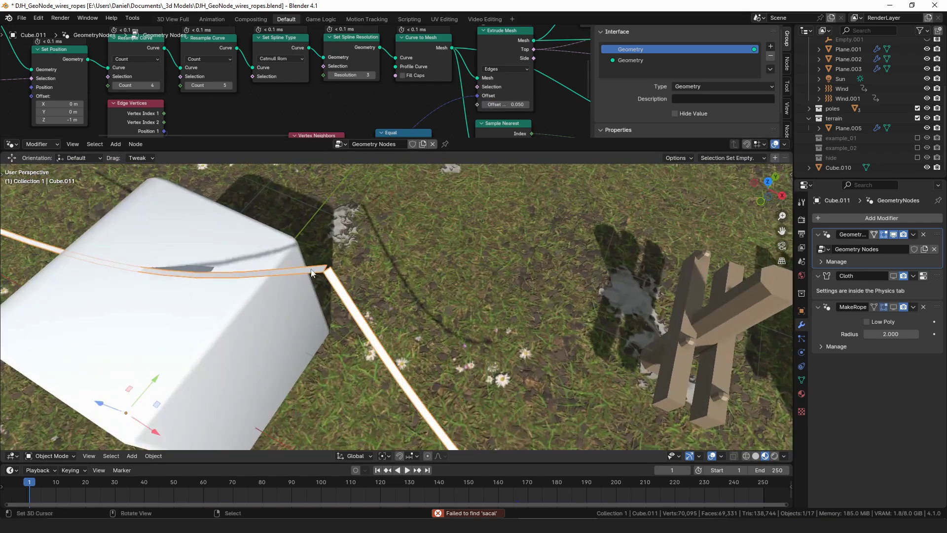
scroll(311, 273, down, 3)
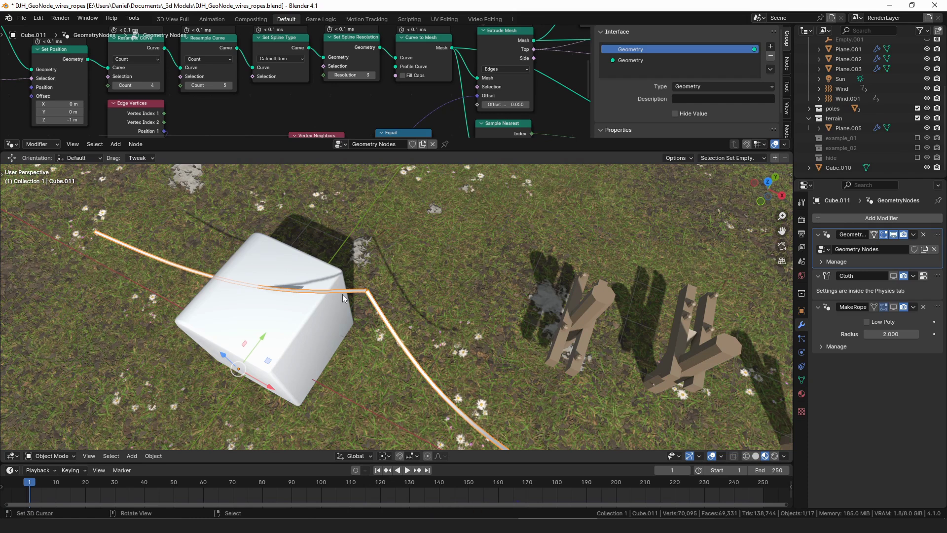
middle_drag(397, 256, 439, 236)
scroll(511, 79, down, 2)
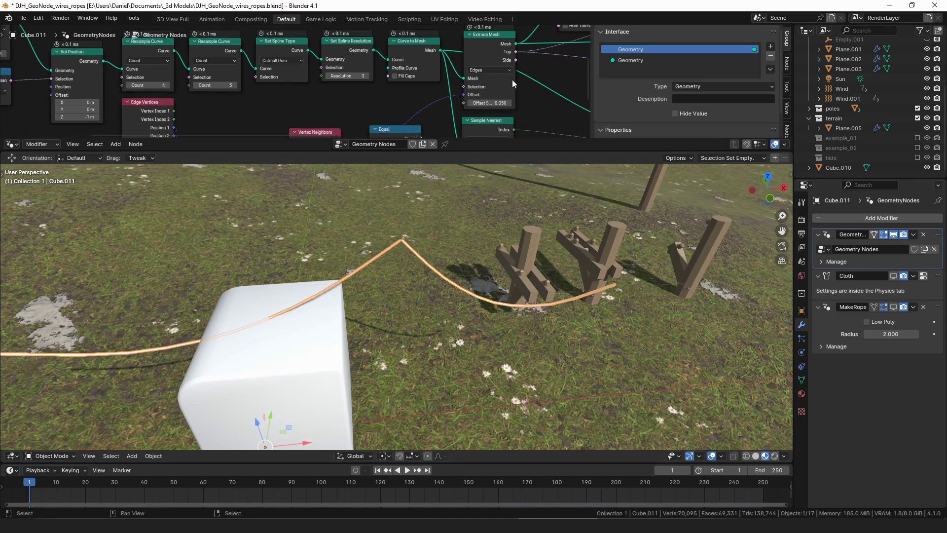
Reposition the Store Named Attribute node for the top attribute after the other Store Named Attribute node
middle_drag(512, 79, 288, 83)
scroll(436, 69, down, 2)
click(428, 75)
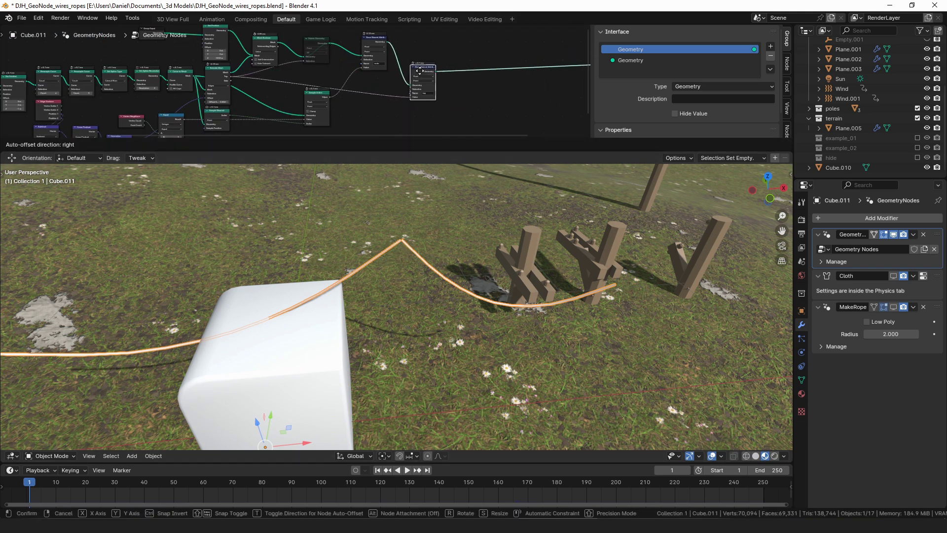
scroll(430, 96, up, 1)
drag(464, 53, 475, 50)
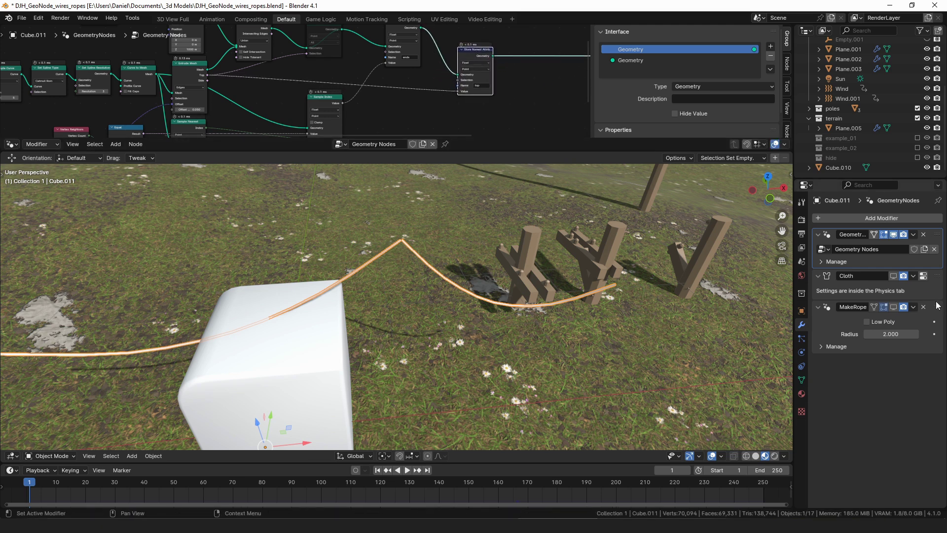
Enable the MakeRope modifier in the viewport and preview the Group Input geometry in its node tree
click(893, 307)
click(926, 316)
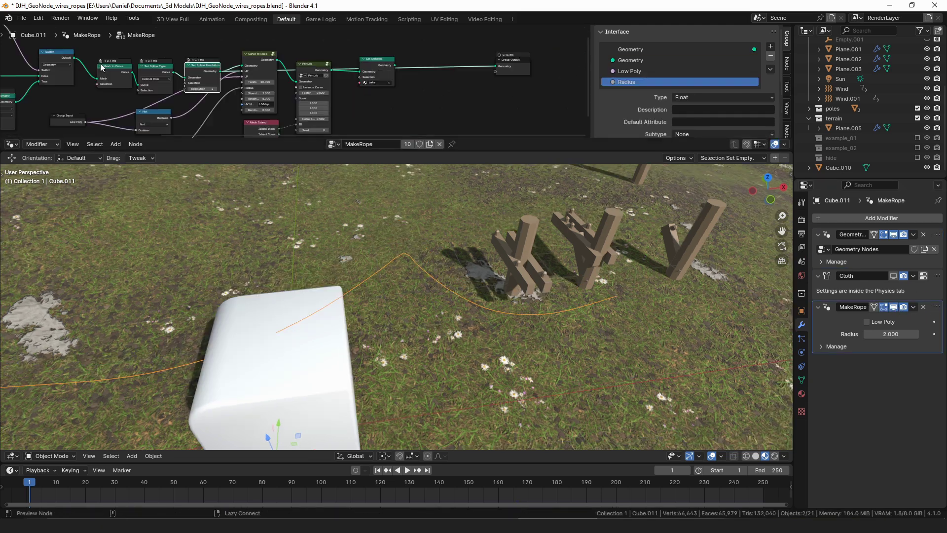
middle_drag(96, 74, 232, 91)
ctrl+shift+click(154, 93)
ctrl+shift+click(69, 66)
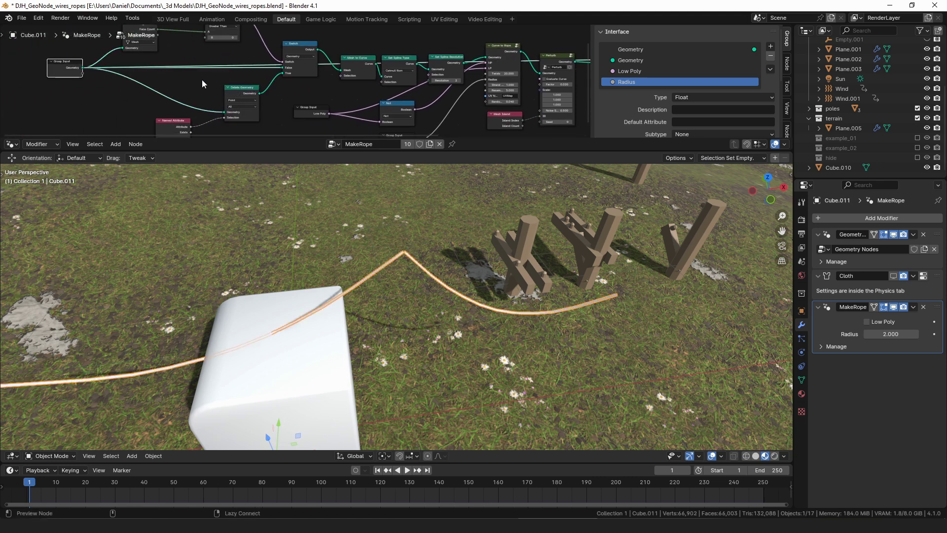
Preview the output of MakeRope's Delete Geometry node and examine the Named Attribute that drives its selection
ctrl+shift+click(251, 92)
middle_drag(176, 118, 227, 80)
drag(211, 87, 204, 76)
middle_drag(348, 56, 271, 78)
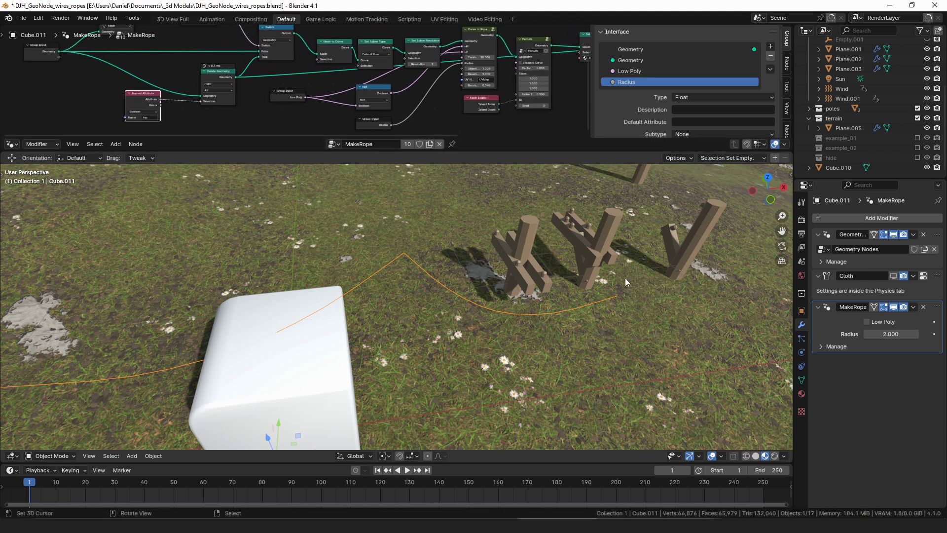
Route MakeRope's Set Material output to the Group Output to show the finished rope
ctrl+scroll(463, 67, right, 7)
ctrl+shift+click(436, 40)
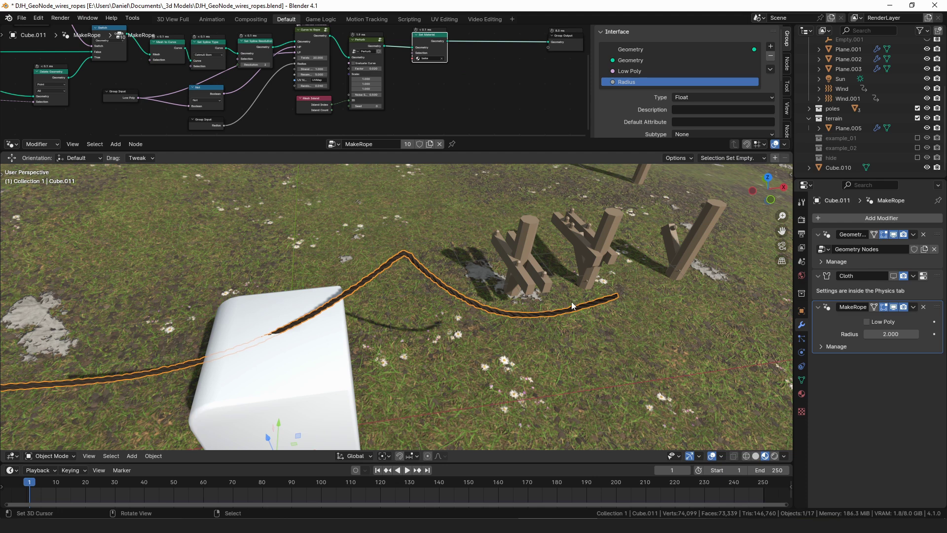
middle_drag(620, 286, 480, 226)
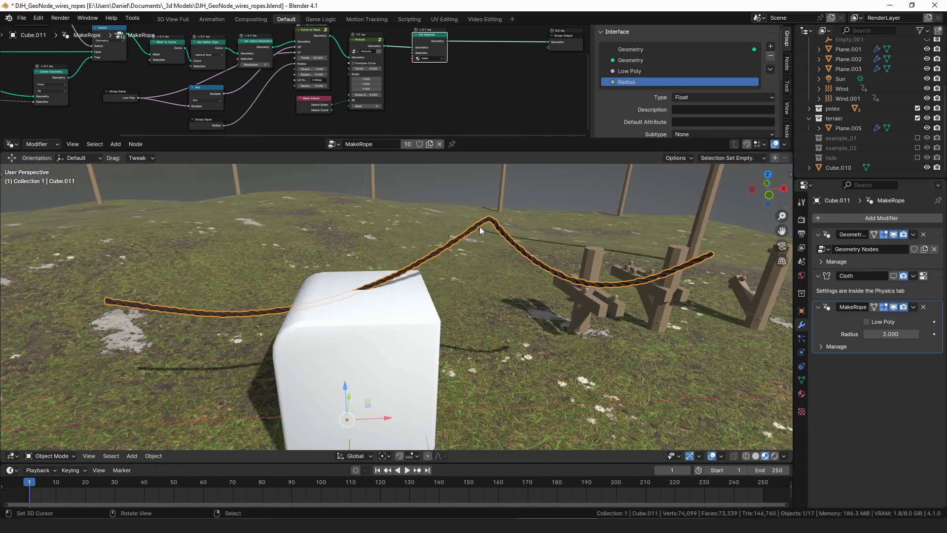
Open the Cloth physics settings, collapse the Shape section and expand the Collisions section
click(923, 276)
scroll(883, 366, up, 1)
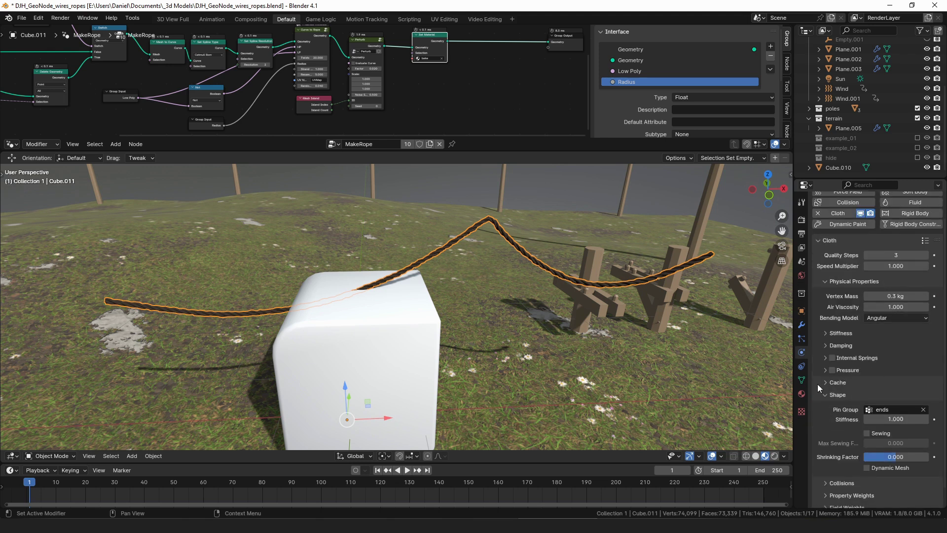
scroll(845, 344, down, 1)
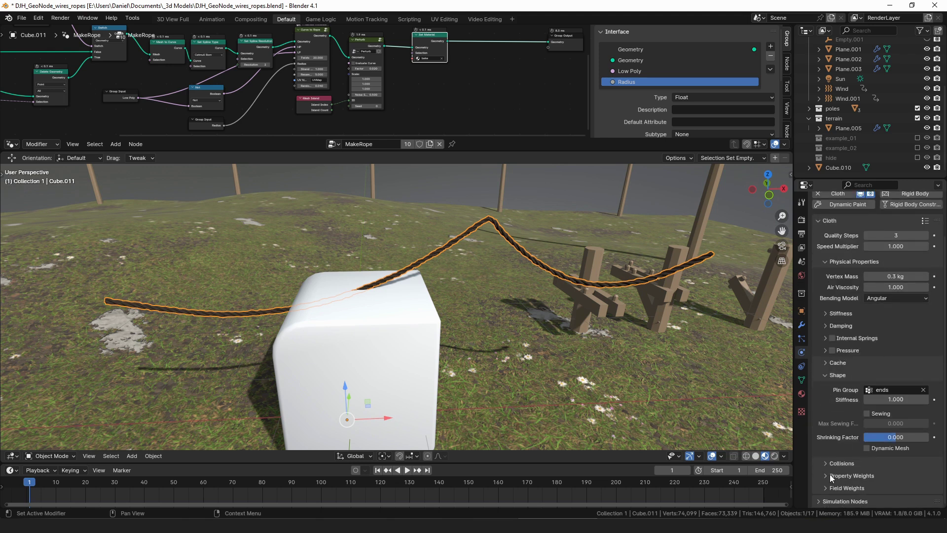
click(823, 375)
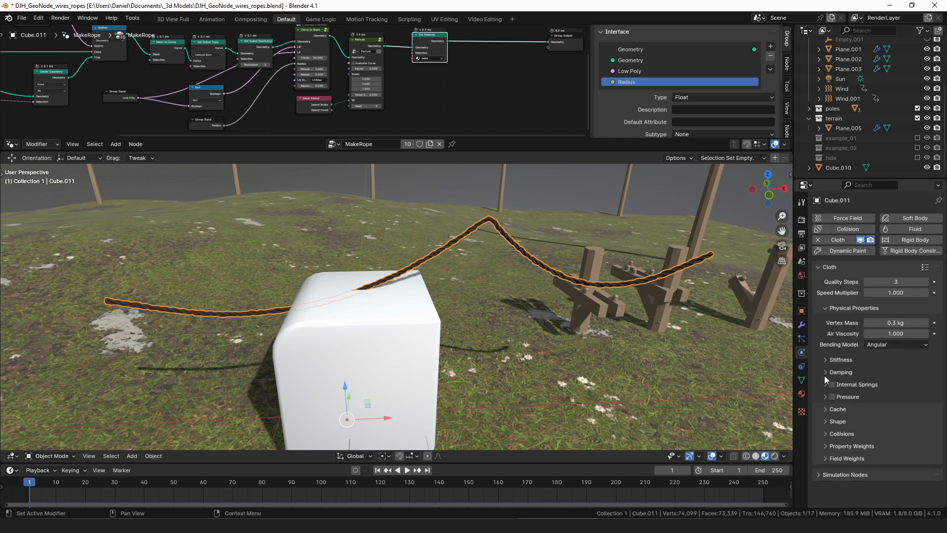
click(827, 433)
scroll(856, 407, down, 3)
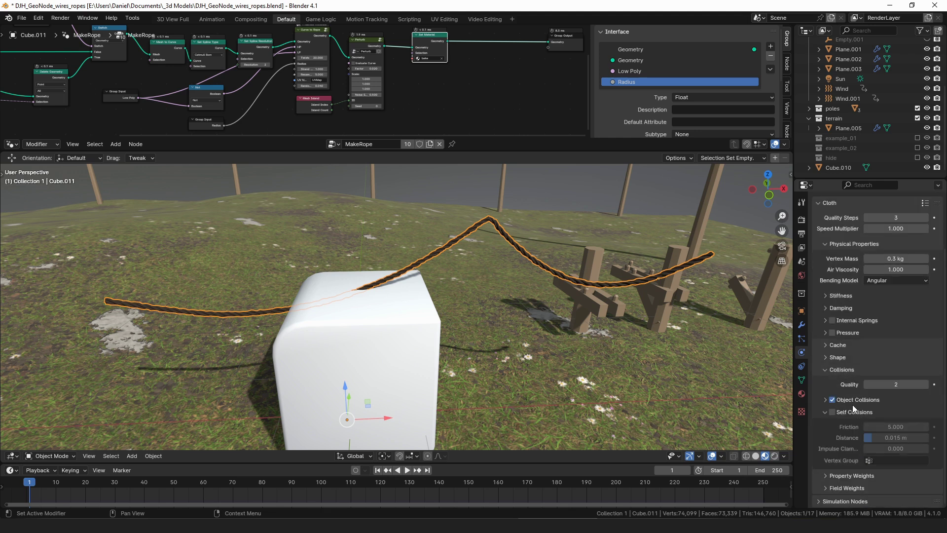
Play the cloth simulation and move the white cube up about 0.5 m into the rope
middle_drag(496, 262, 368, 294)
key(space)
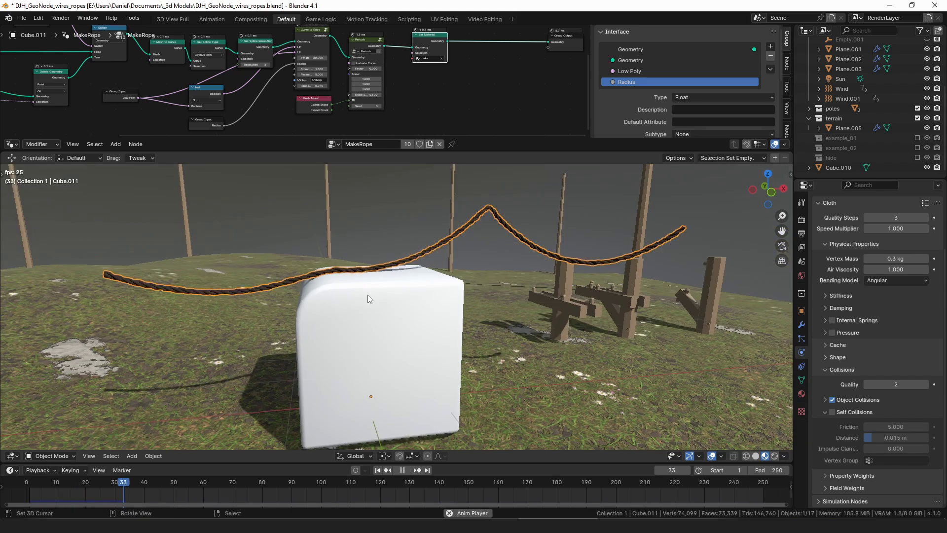
click(402, 323)
key(g)
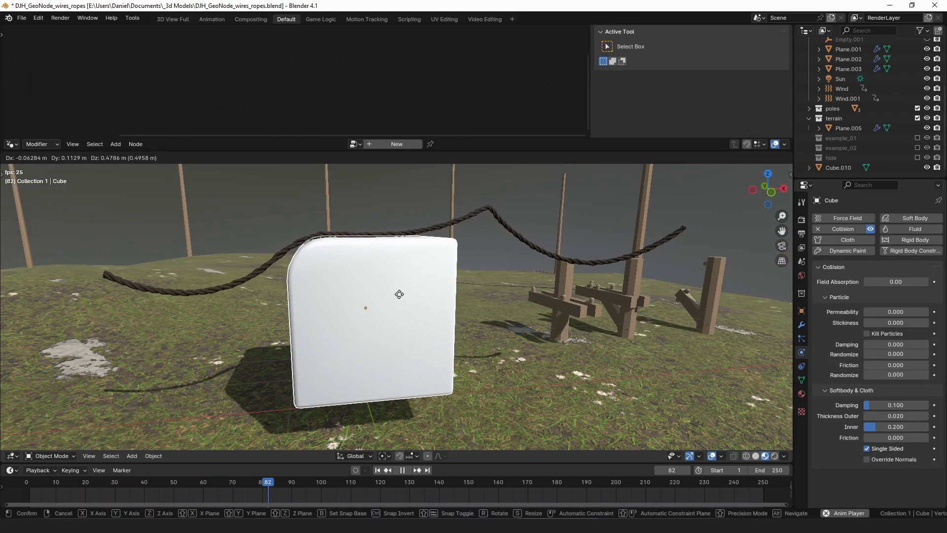
click(395, 293)
Select the terrain and examine the rope's contact with the raised cube from several angles during playback
middle_drag(394, 294, 442, 272)
click(474, 240)
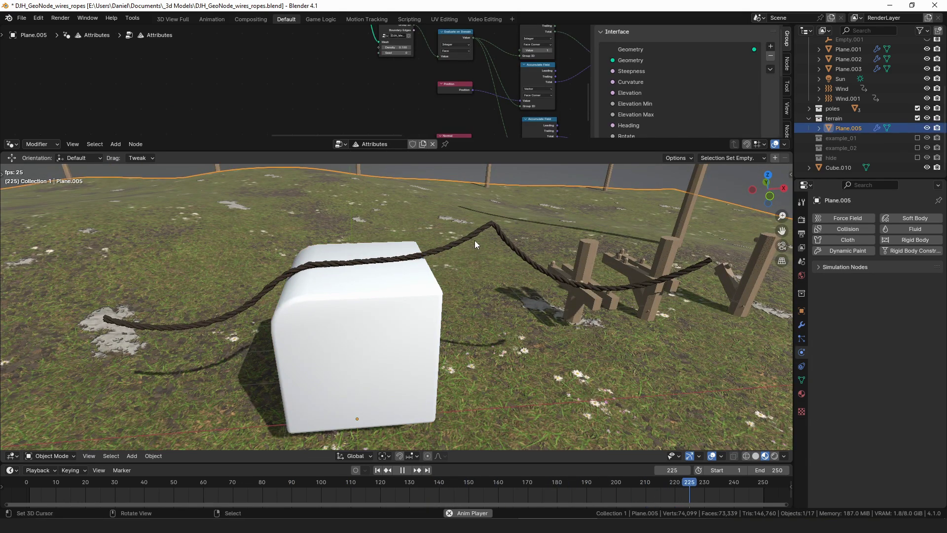
scroll(474, 241, down, 3)
middle_drag(469, 251, 452, 265)
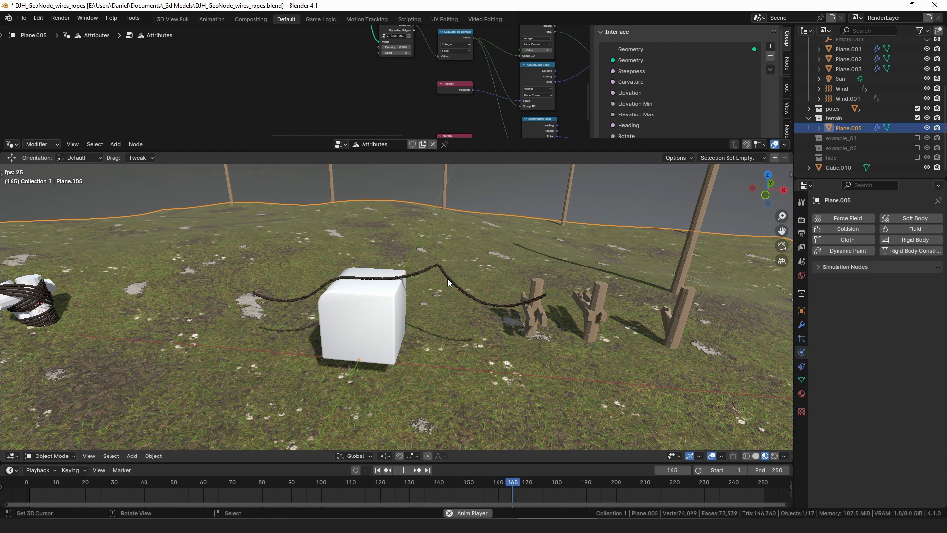
middle_drag(448, 278, 558, 294)
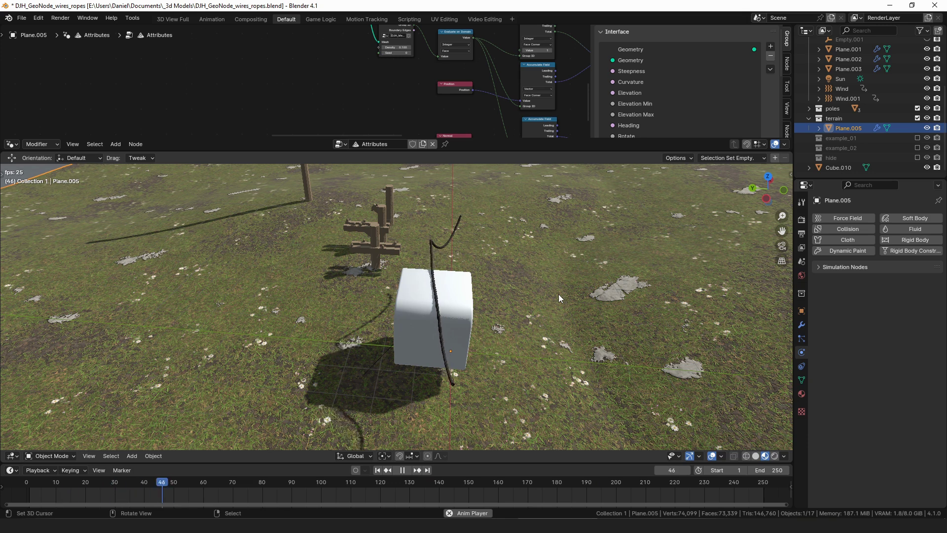
Check the rope draped over the raised cube from another angle and stop the simulation playback
middle_drag(558, 293, 500, 281)
key(space)
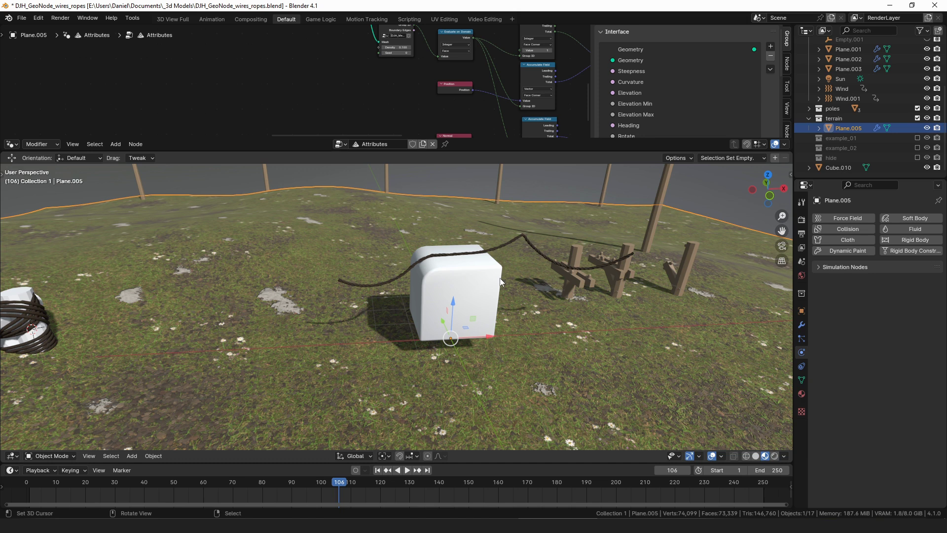
middle_drag(491, 274, 528, 279)
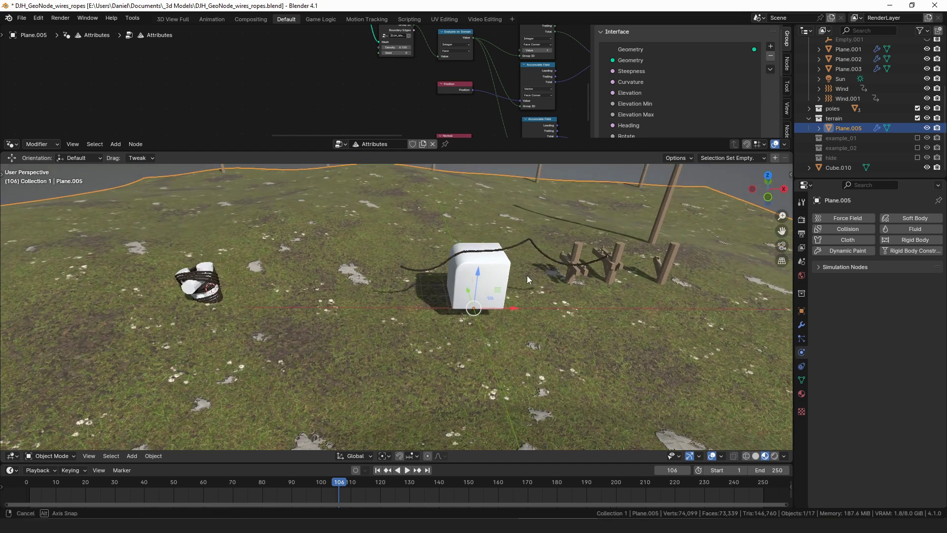
In Edit Mode, duplicate a plane of the rope wrapper around the crossed cylinders and place the copy beside the original
click(220, 279)
key(KP_Decimal)
mouse_move(254, 260)
middle_down()
mouse_move(497, 259)
mouse_move(437, 267)
mouse_move(395, 302)
middle_up()
key(ctrl+Tab)
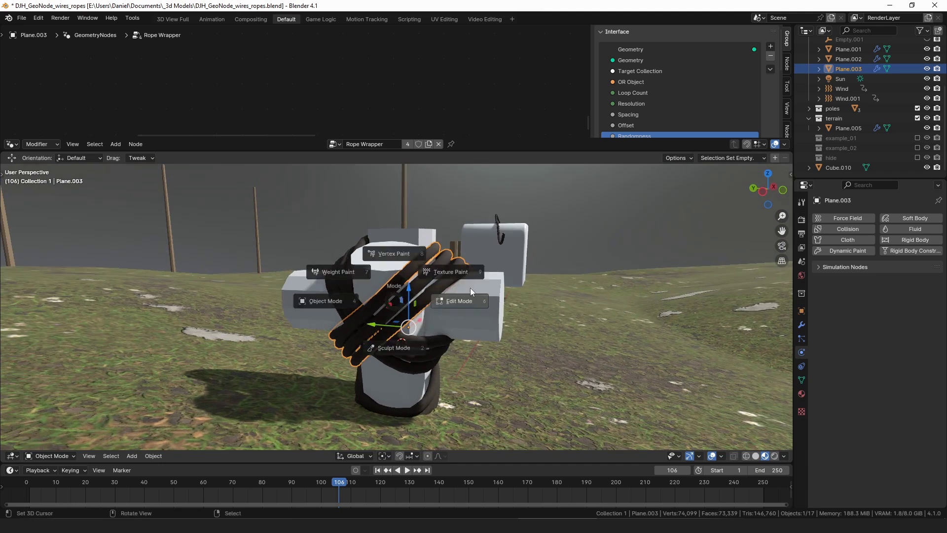
click(471, 290)
mouse_move(472, 291)
middle_down()
mouse_move(463, 296)
mouse_move(474, 305)
middle_up()
key(ctrl+l)
key(g)
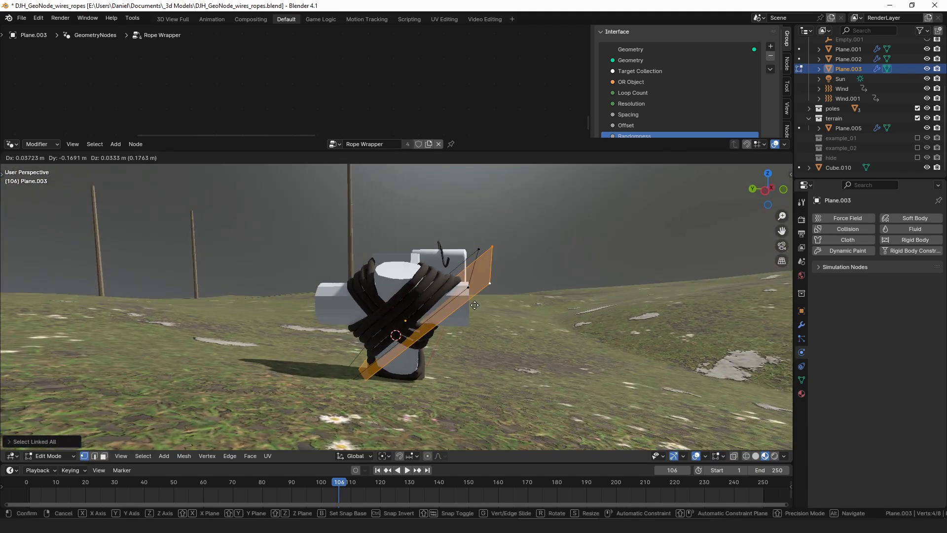
click(481, 305)
Rotate the duplicated wrapper plane nearly upright and scale it
key(r)
click(478, 269)
key(s)
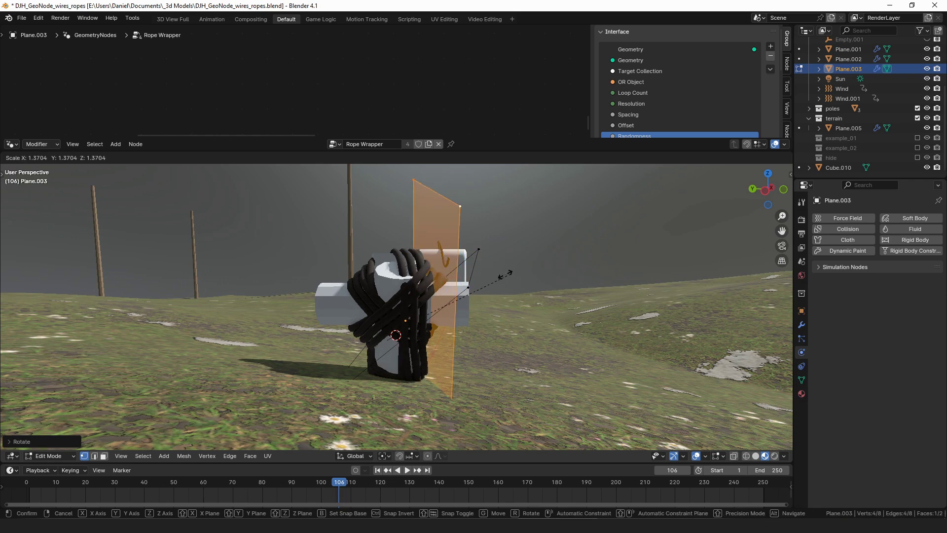
click(451, 270)
Move and rotate the duplicated plane to cut across the horizontal cylinder's end, then leave Edit Mode
middle_drag(451, 270, 461, 340)
key(g)
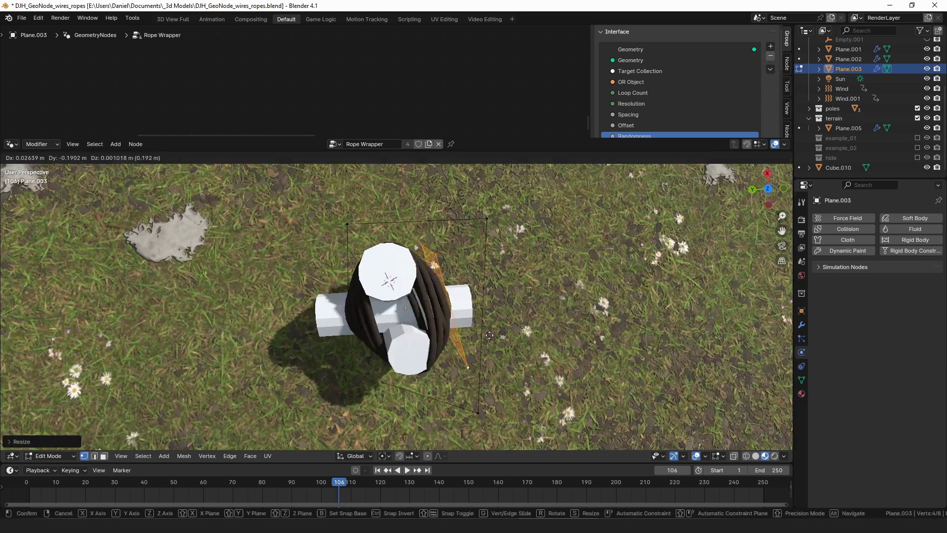
click(542, 316)
key(r)
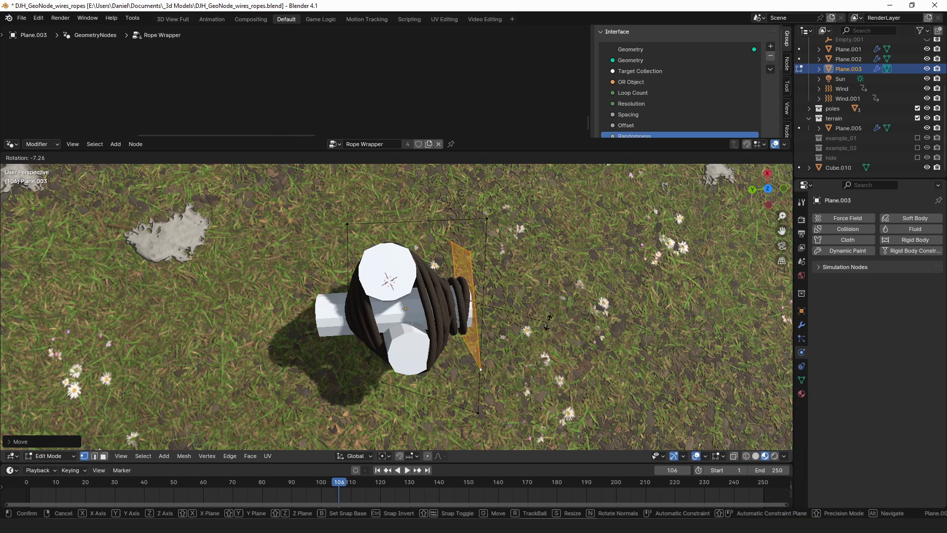
click(547, 321)
middle_drag(548, 321, 336, 298)
key(Tab)
Select the crossed-cylinder object under the rope wraps
click(320, 291)
scroll(394, 328, down, 3)
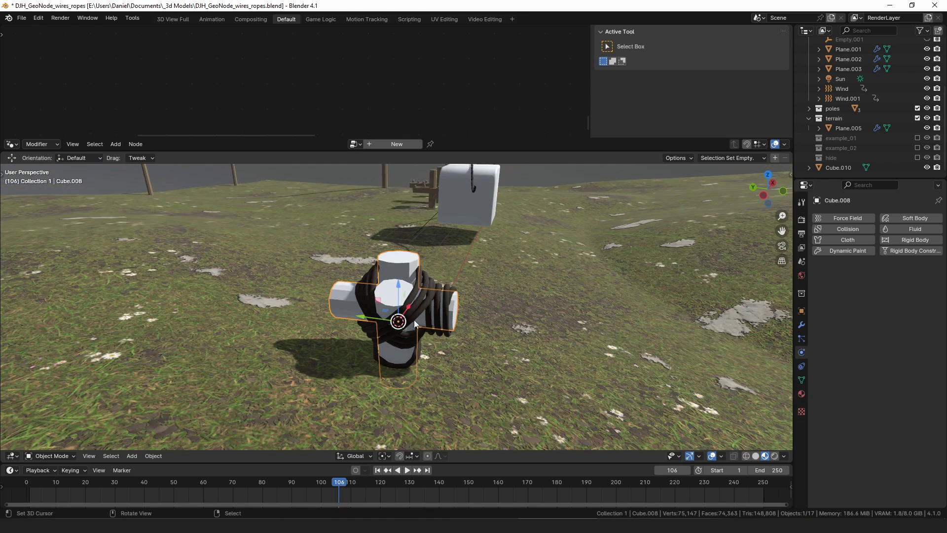
key(s)
key(y)
right_click(442, 321)
In Edit Mode, lengthen the horizontal cylinder by moving its end face outward along Y, then return to Object Mode
key(ctrl+Tab)
click(519, 315)
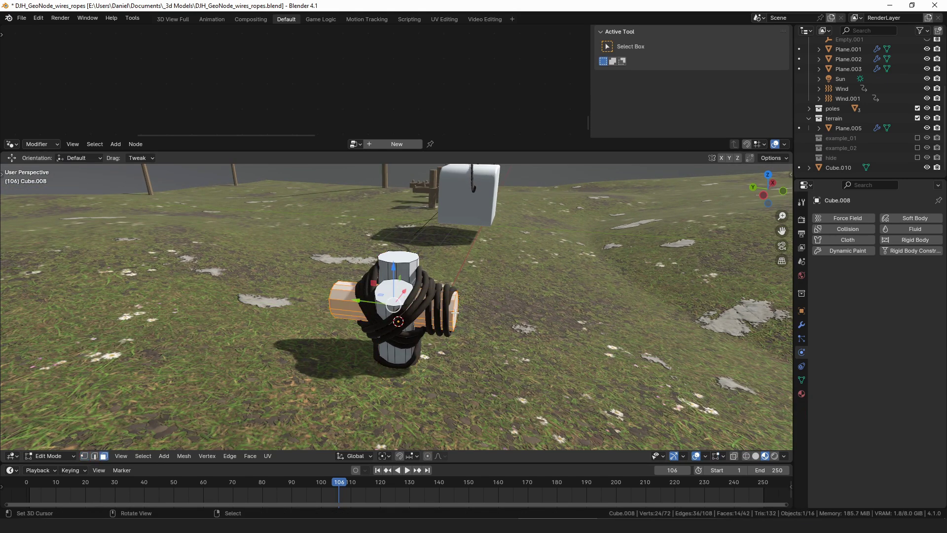
right_click(451, 310)
middle_drag(451, 309, 453, 306)
key(g)
key(y)
click(602, 312)
key(Tab)
Move the duplicated plane of the rope wrapper outward to wrap the lengthened part of the horizontal cylinder
click(417, 304)
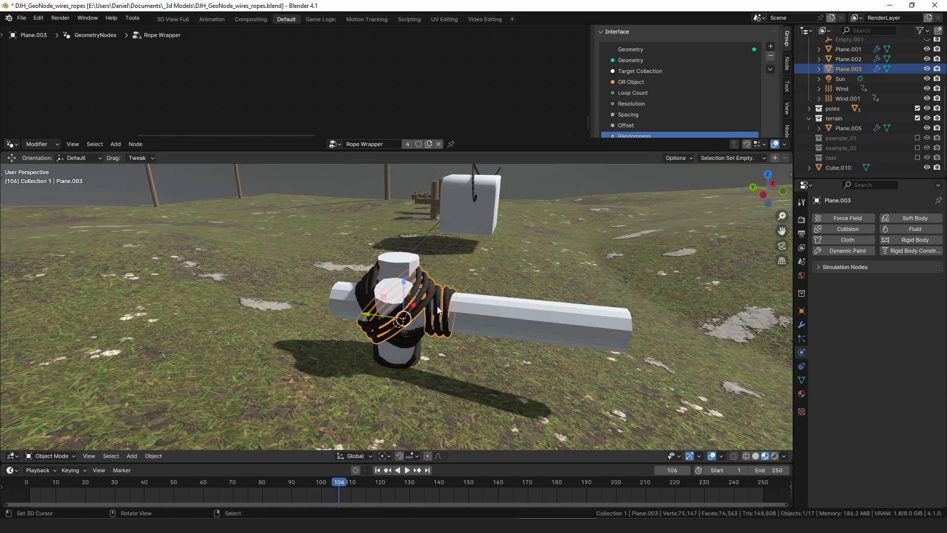
key(Tab)
key(g)
key(x)
key(Return)
key(g)
middle_drag(507, 325, 518, 289)
click(515, 303)
shift+middle_drag(517, 290, 430, 296)
scroll(414, 310, up, 4)
key(g)
click(429, 303)
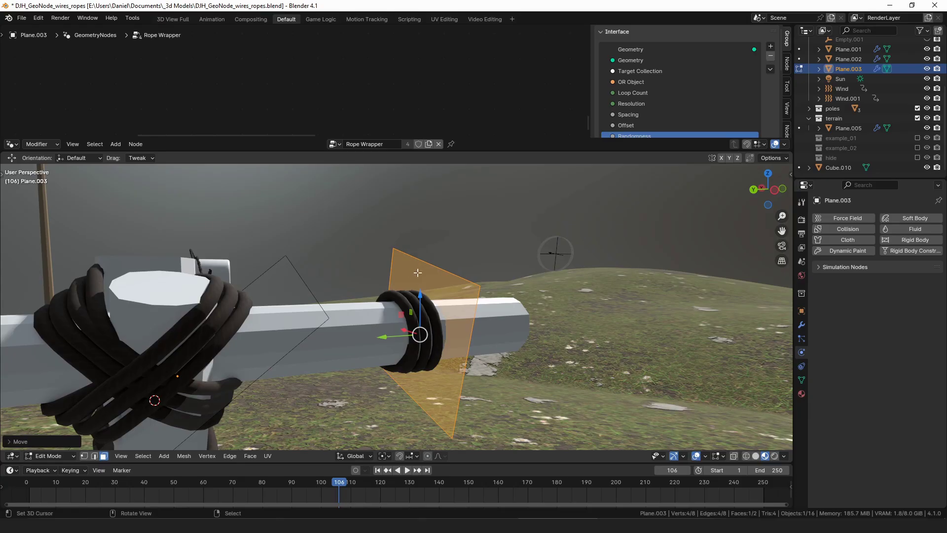
Leave Edit Mode on the rope wrapper and select the nearest wooden post beside the hanging rope
middle_drag(442, 332, 364, 296)
scroll(437, 327, down, 4)
scroll(446, 324, down, 2)
shift+middle_drag(622, 262, 505, 284)
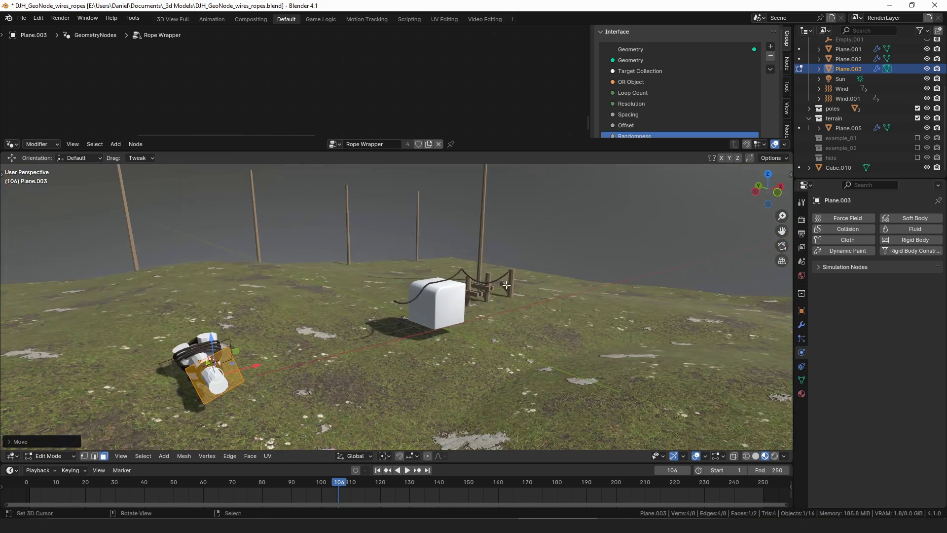
key(alt+a)
key(ctrl+Tab)
click(401, 287)
right_click(517, 284)
Move the selected wooden post roughly to the hanging rope's end in the top view
key(KP_7)
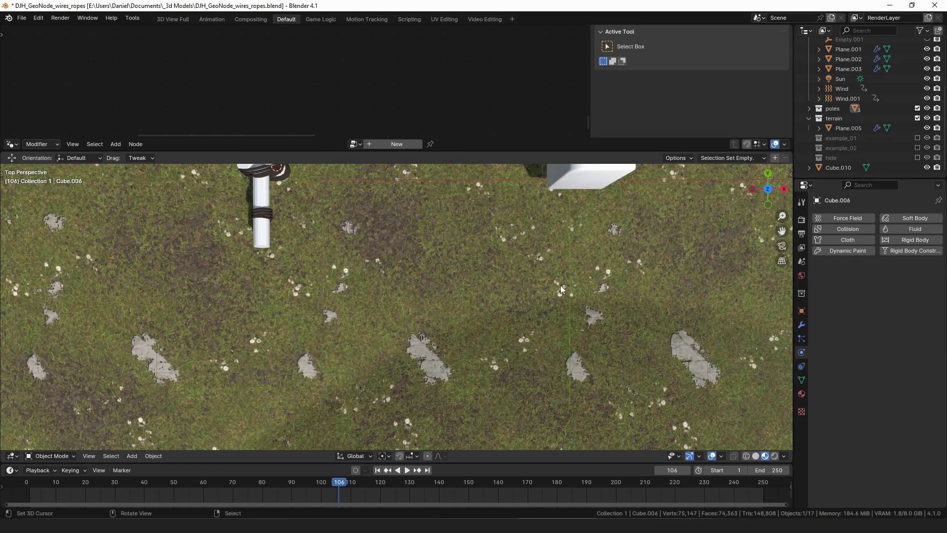
shift+middle_drag(557, 249, 306, 307)
scroll(309, 306, down, 3)
key(g)
click(419, 308)
Fine-tune the wooden post's position to meet the rope's end, then deselect everything
middle_drag(426, 308, 513, 262)
scroll(433, 251, up, 3)
mouse_move(424, 246)
shift+middle_down()
mouse_move(379, 346)
mouse_move(382, 296)
mouse_move(386, 334)
mouse_move(489, 281)
mouse_move(424, 239)
shift+middle_up()
key(g)
click(385, 271)
scroll(385, 320, up, 3)
key(g)
click(367, 247)
scroll(375, 316, down, 3)
key(alt+a)
Duplicate the rope wrapper object from the crossed cylinders and place the copy beside the white cube
shift+middle_drag(477, 312, 523, 224)
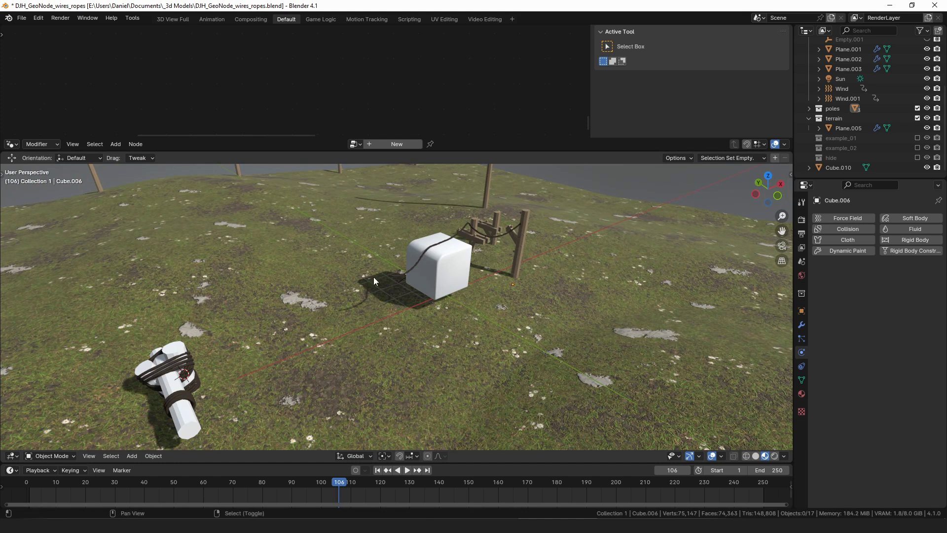
shift+middle_drag(374, 277, 253, 317)
click(260, 310)
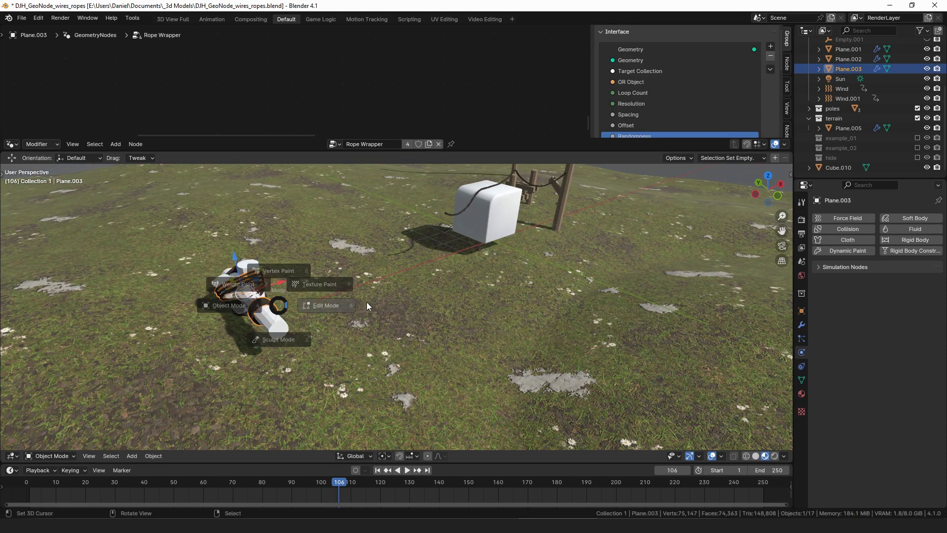
key(shift+d)
click(536, 212)
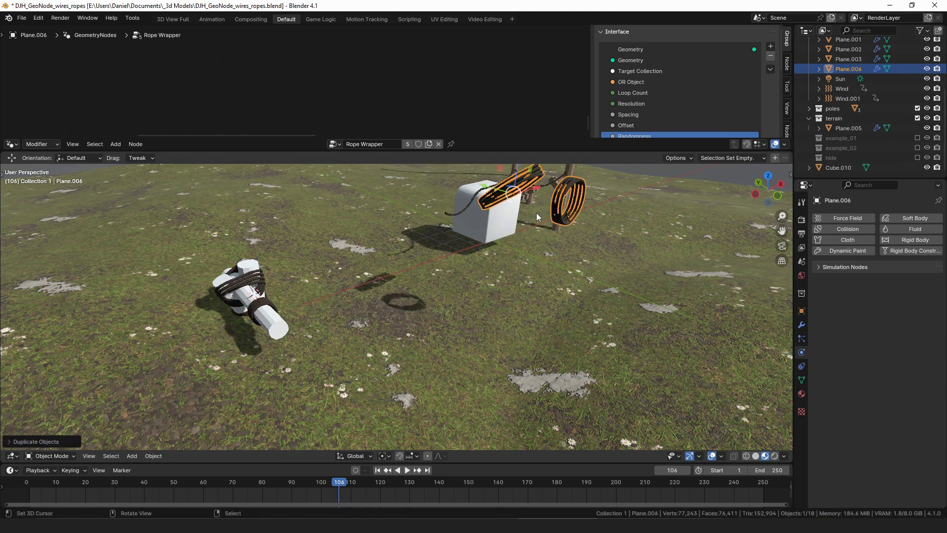
shift+middle_drag(537, 212, 446, 289)
Replace the copied Rope Wrapper's OR Object with the wooden post, Cube.006
click(801, 325)
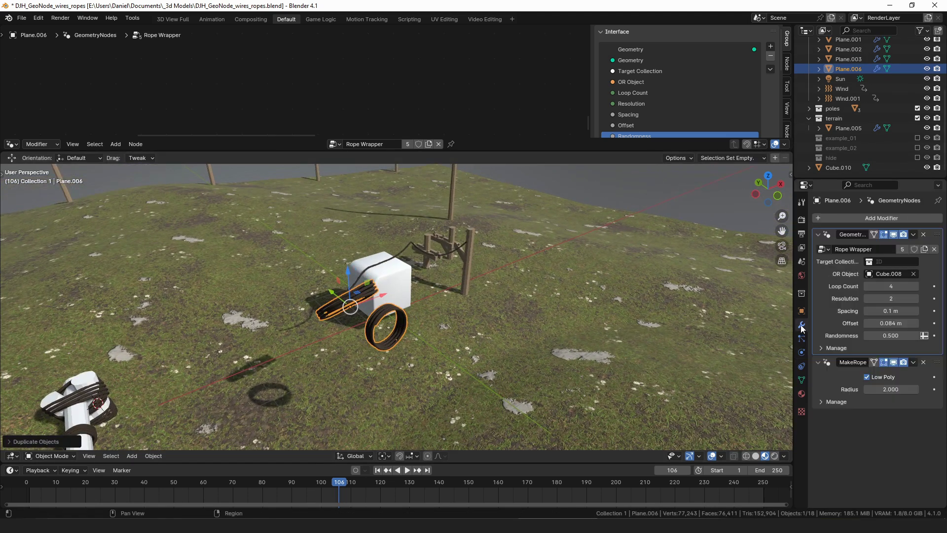
click(913, 274)
click(913, 273)
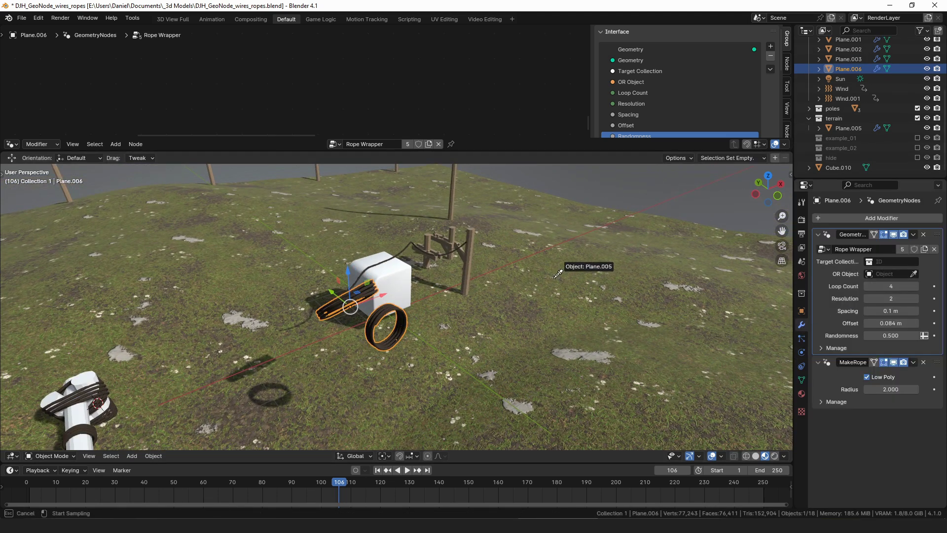
click(471, 252)
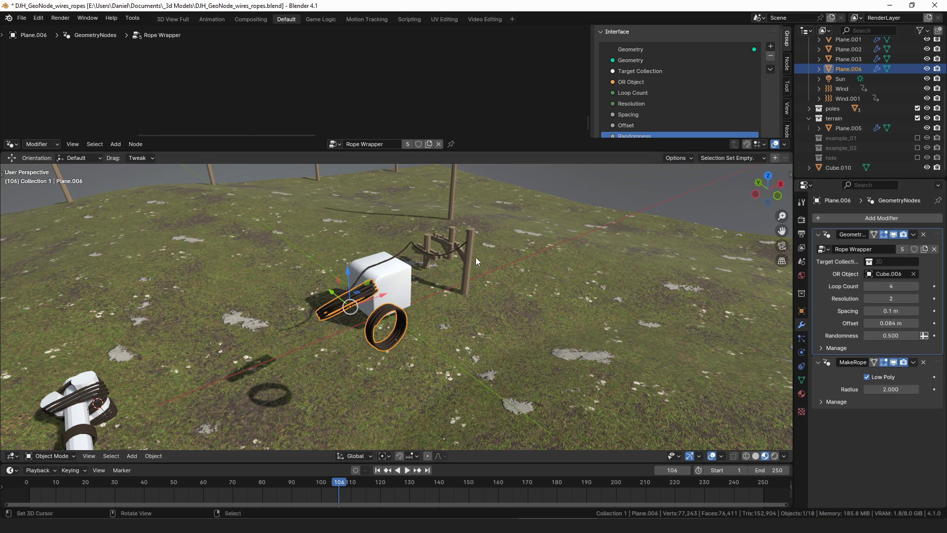
In Edit Mode, delete the copy's diagonal wrapper face, keeping and selecting only the other plane
key(Tab)
click(398, 309)
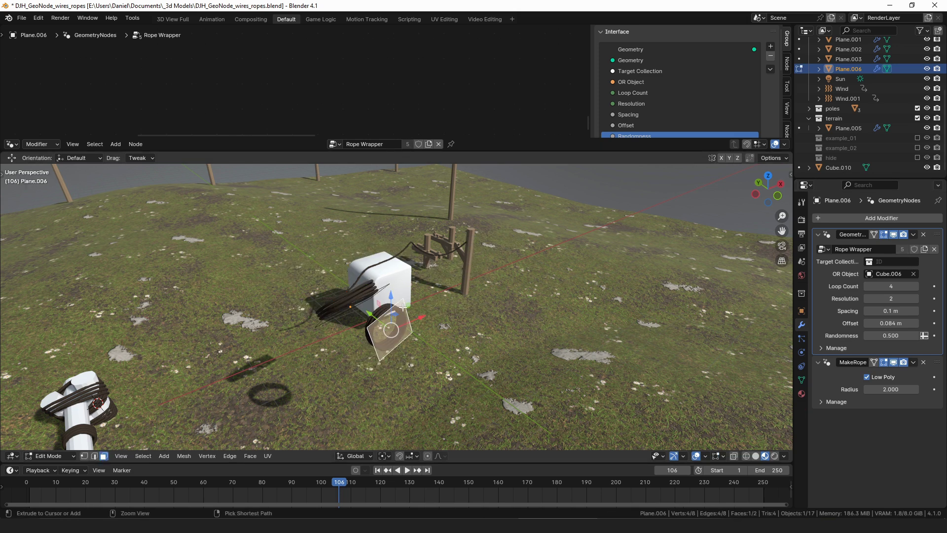
key(ctrl+i)
key(x)
click(404, 309)
click(403, 309)
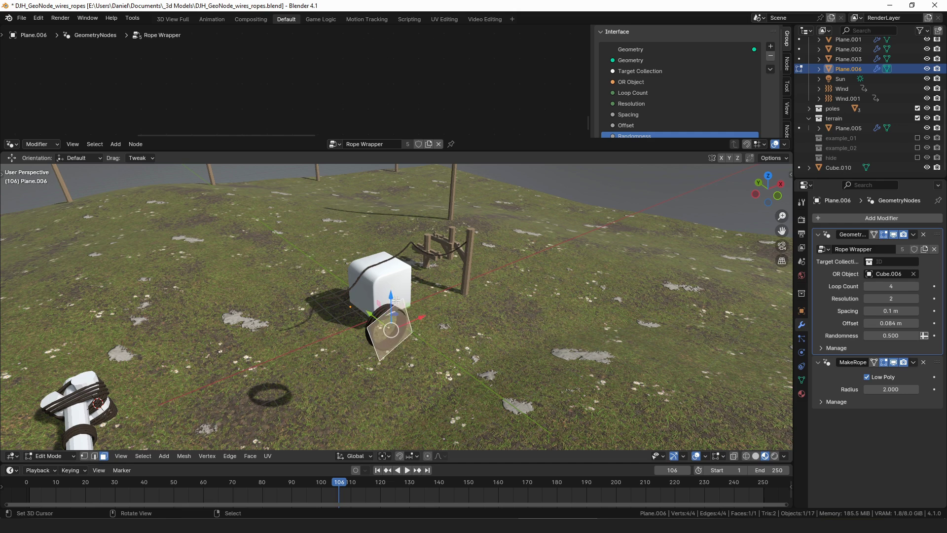
Move the remaining wrapper plane to the top of the wooden post and rotate it freely
middle_drag(402, 308, 314, 274)
key(g)
click(581, 293)
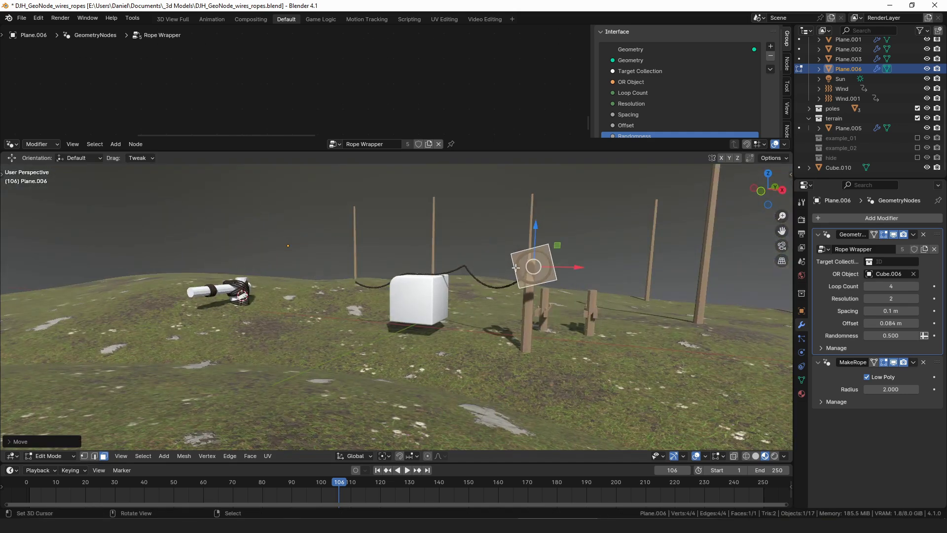
middle_drag(516, 268, 540, 233)
key(r)
key(r)
click(506, 276)
middle_drag(505, 276, 595, 261)
key(g)
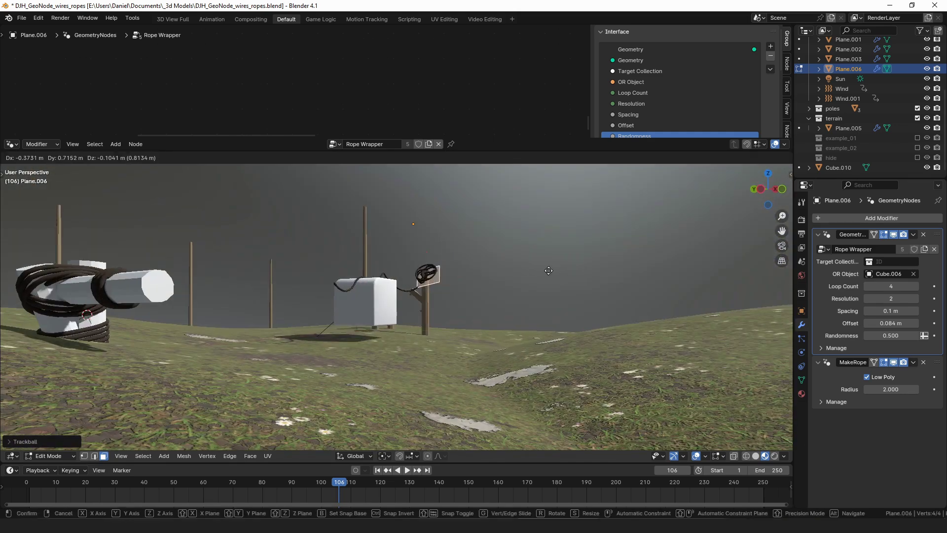
click(522, 249)
Reposition the wrapper plane on the post and rotate it nearly horizontal to loop the rope around the post
middle_drag(523, 249, 323, 256)
key(g)
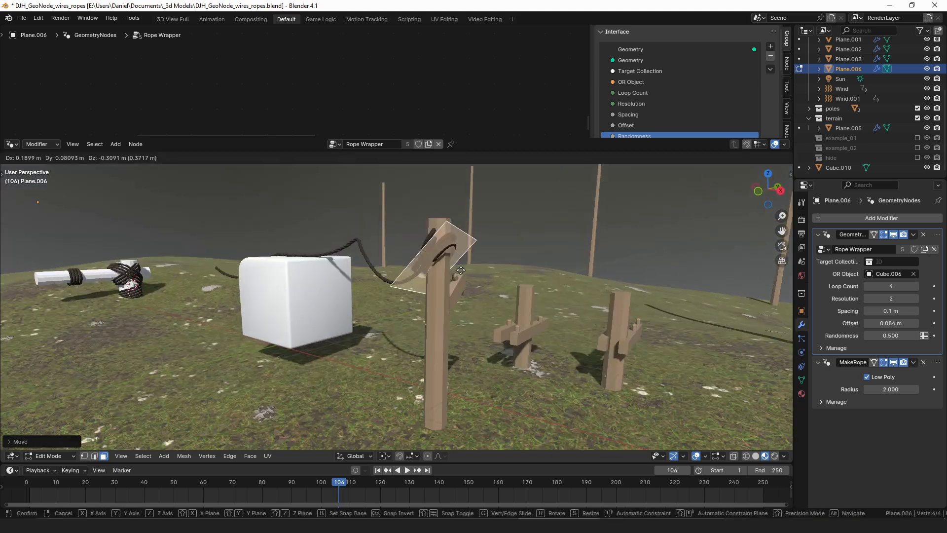
click(467, 291)
key(r)
click(471, 274)
key(r)
key(r)
click(459, 269)
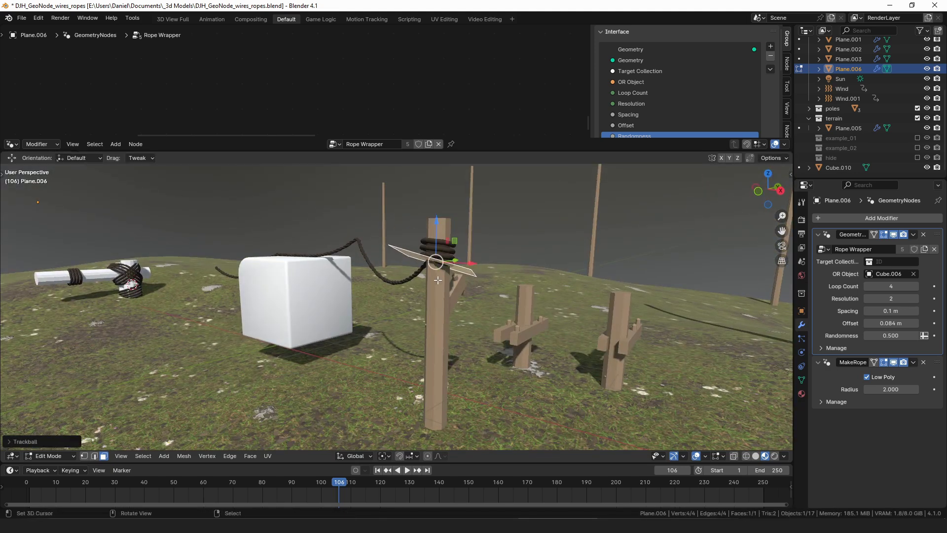
Leave Edit Mode, set the MakeRope radius to 1.614 and the Rope Wrapper spacing to 0.064 m
middle_drag(459, 269, 567, 266)
scroll(530, 272, up, 5)
key(Tab)
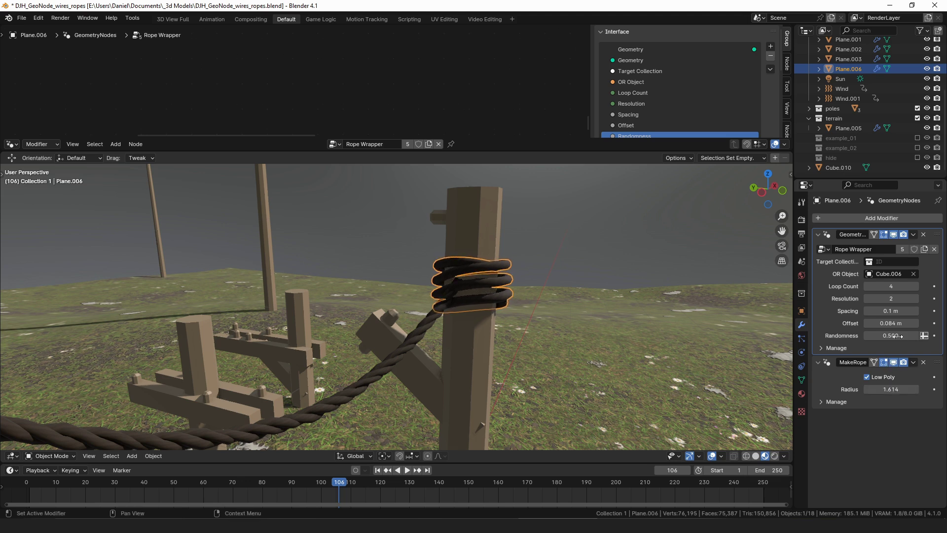
drag(893, 310, 885, 310)
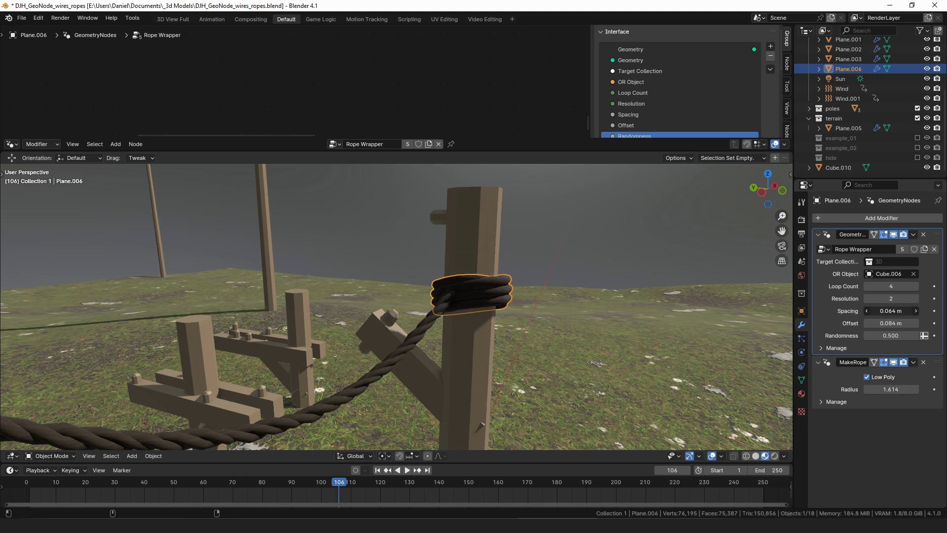
key(alt+a)
Reselect the post's rope wrapper and move its plane along Z to align with the hanging rope's end
scroll(510, 257, down, 4)
middle_drag(472, 286, 416, 298)
right_click(392, 296)
scroll(401, 301, up, 3)
key(Tab)
key(g)
key(z)
click(452, 282)
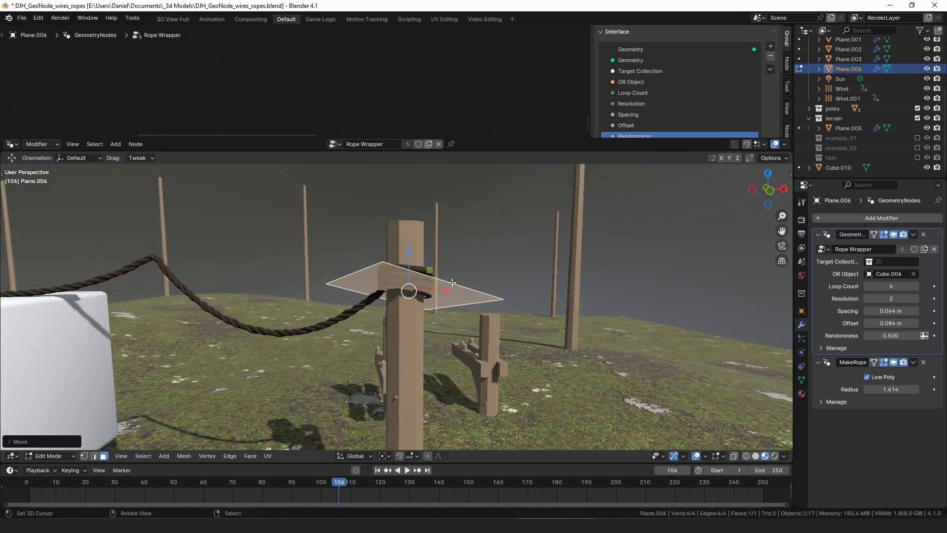
Tilt the wrapper plane from two angles, nudge it into place on the post and leave Edit Mode
key(r)
click(454, 273)
middle_drag(454, 272, 421, 300)
key(r)
click(564, 278)
key(g)
click(535, 284)
key(Tab)
Set the Rope Wrapper offset to 0.021 m to tighten the loops around the post, then deselect everything
scroll(481, 292, down, 4)
scroll(421, 300, up, 7)
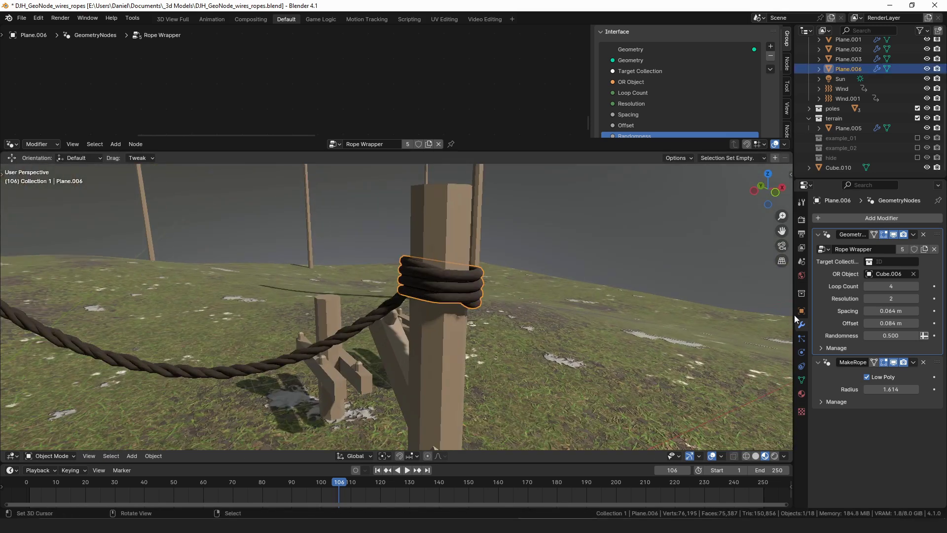
drag(890, 323, 873, 323)
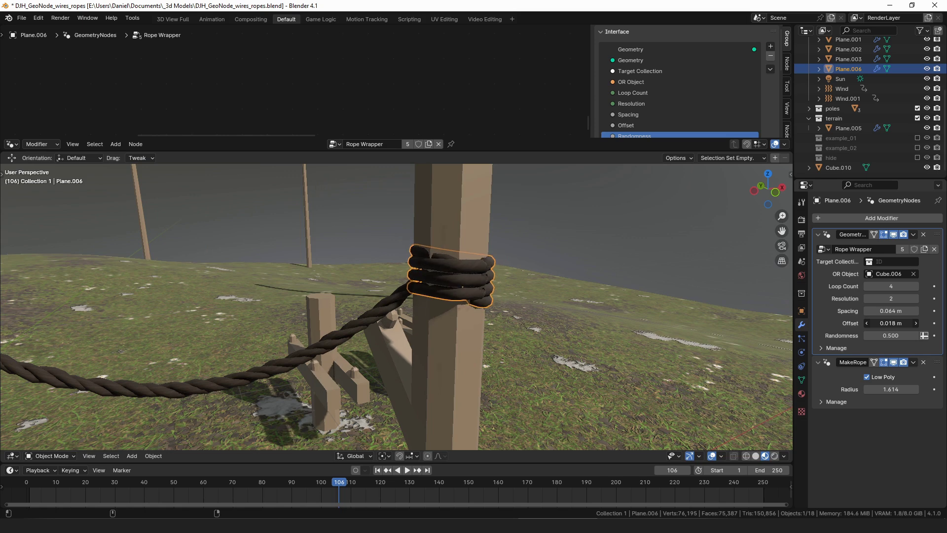
scroll(410, 289, down, 9)
middle_drag(410, 289, 388, 316)
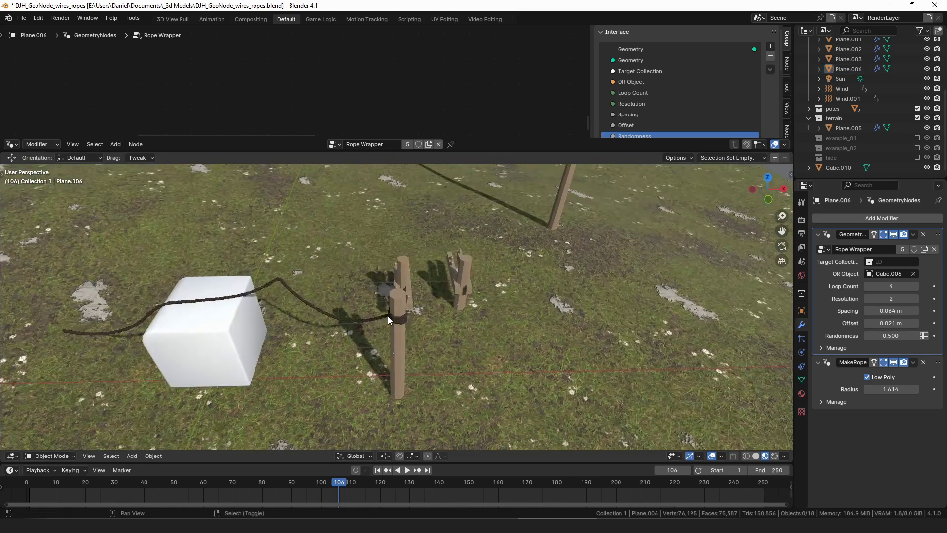
scroll(478, 301, down, 4)
key(alt+a)
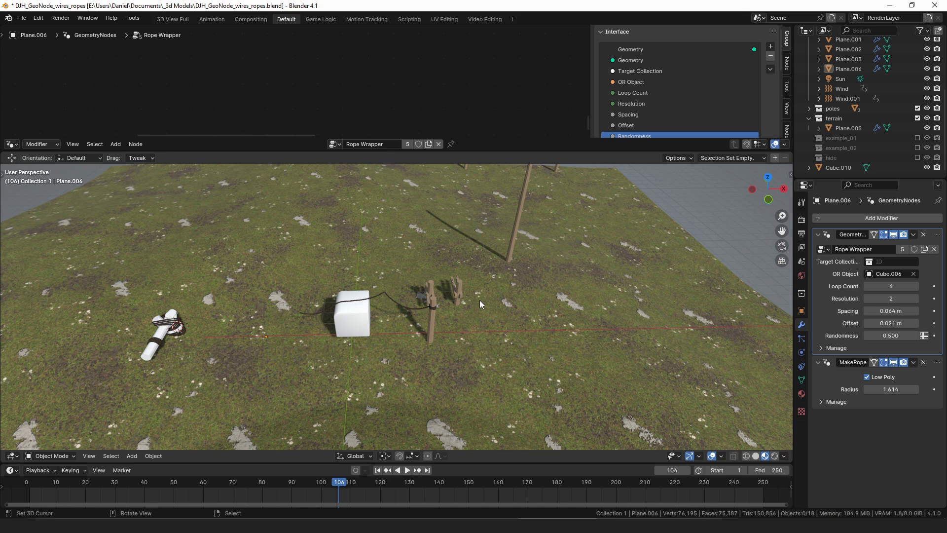
Replay the cloth simulation from the first frame and examine the rope tied to the post, then stop playback
middle_drag(479, 300, 411, 286)
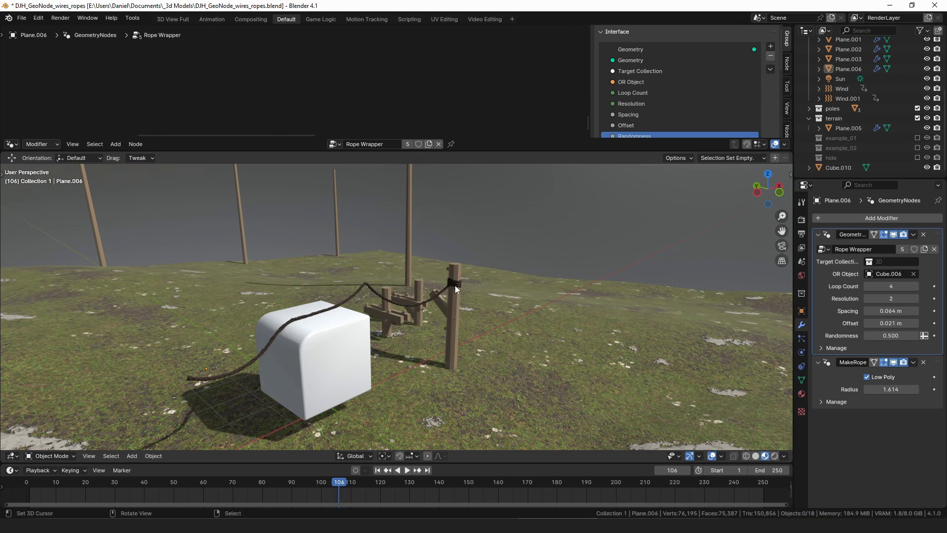
key(space)
key(shift+Left)
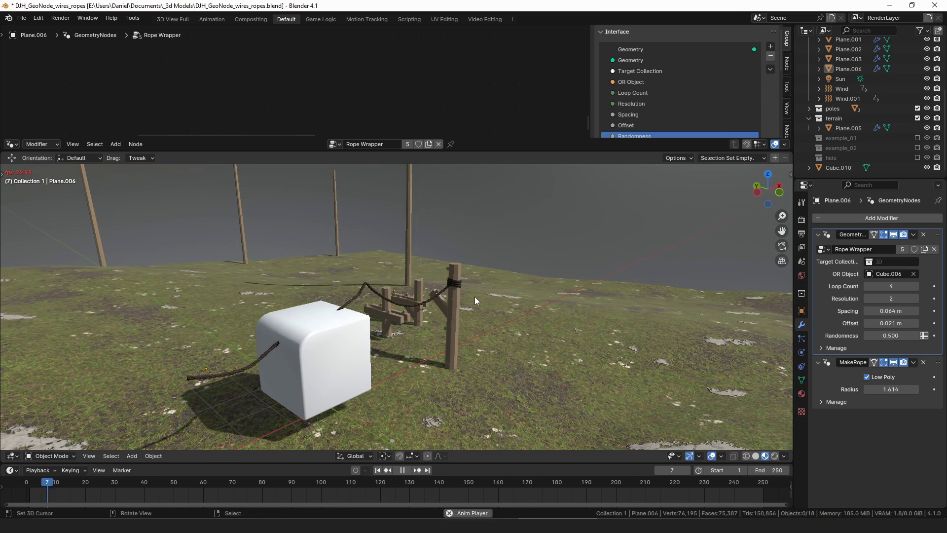
middle_drag(450, 274, 469, 363)
key(space)
scroll(476, 310, down, 6)
scroll(468, 363, up, 4)
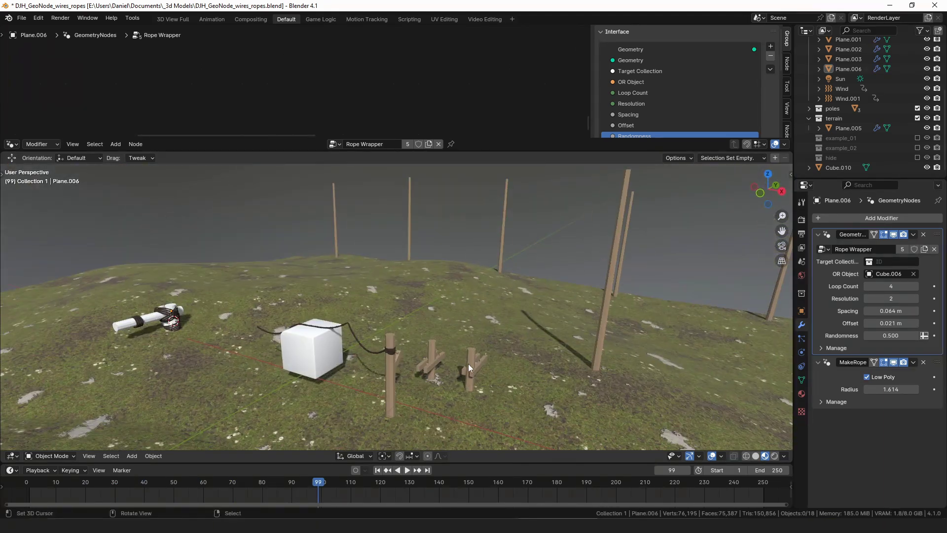
Show the example_01 collection and select its pole curve and its hanging wires to examine them
click(918, 138)
scroll(404, 271, down, 3)
shift+middle_drag(405, 271, 445, 265)
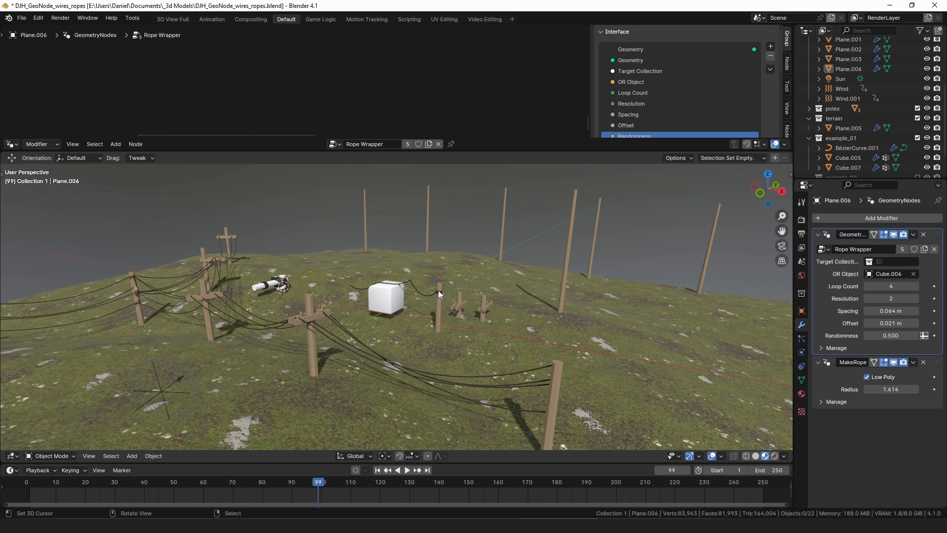
click(321, 311)
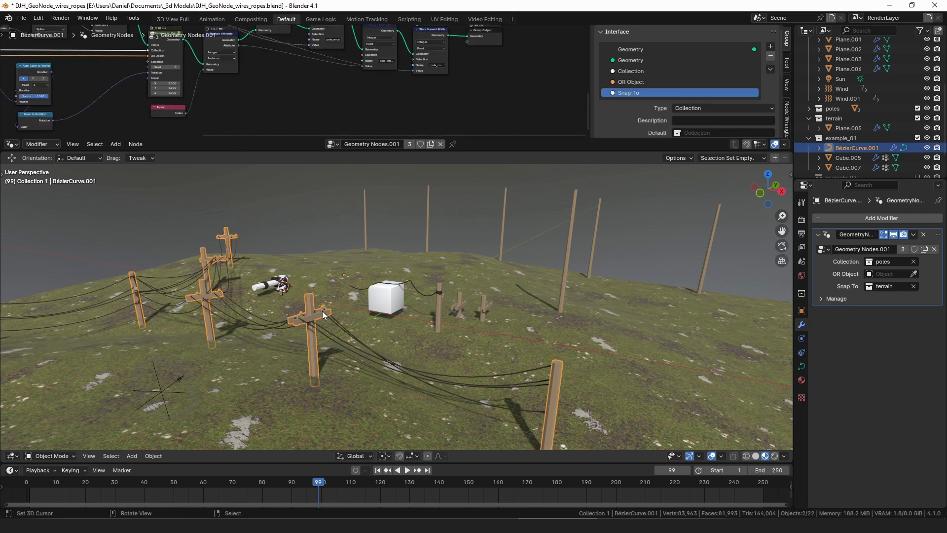
mouse_move(416, 312)
middle_down()
mouse_move(370, 339)
mouse_move(387, 314)
mouse_move(422, 314)
middle_up()
scroll(370, 336, down, 4)
scroll(446, 352, up, 4)
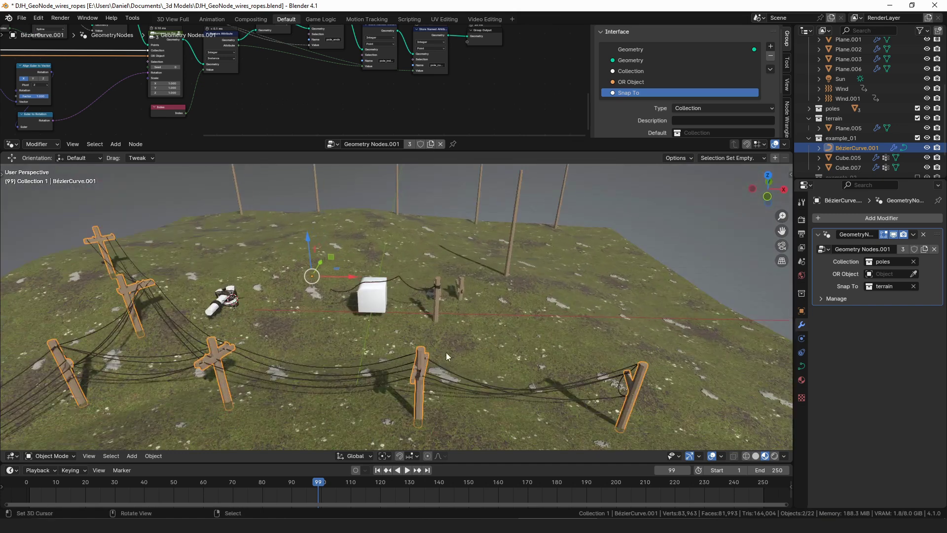
middle_drag(446, 353, 398, 293)
click(404, 295)
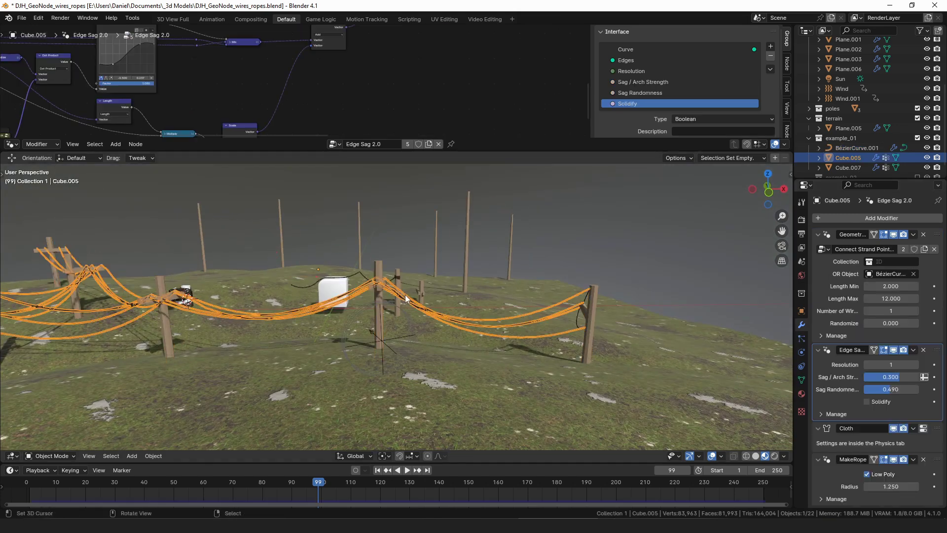
Reselect the example_01 pole curve and move its end control point in Edit Mode
right_click(384, 295)
right_click(384, 259)
middle_drag(384, 260, 342, 304)
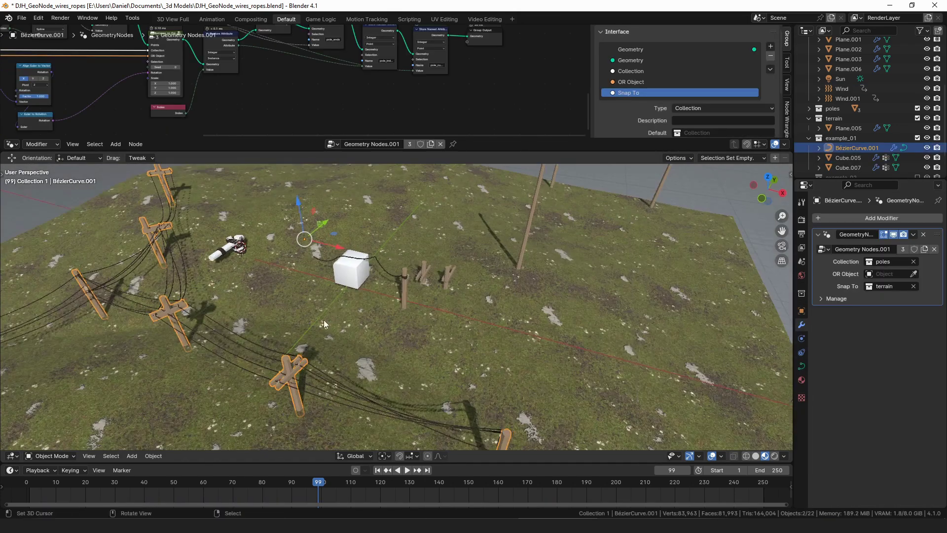
key(Tab)
scroll(382, 346, down, 3)
middle_drag(455, 313, 515, 351)
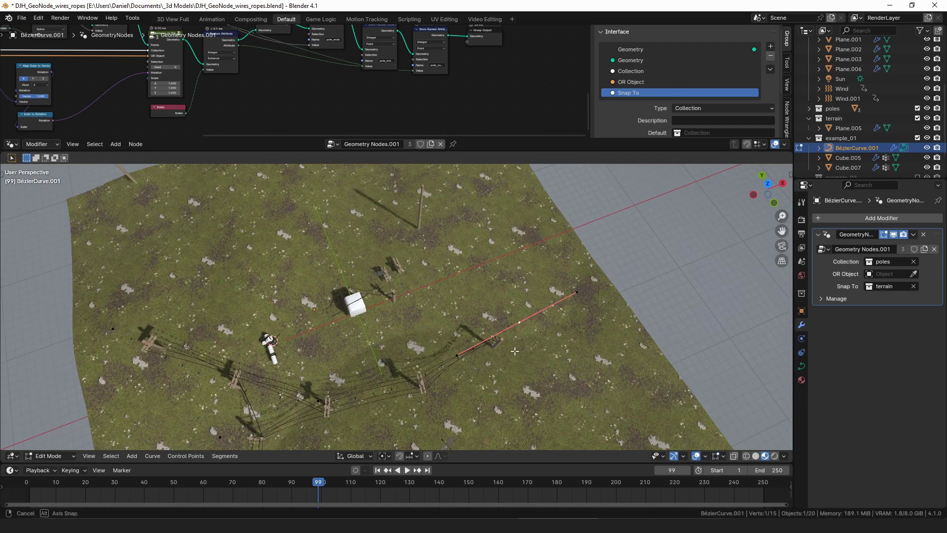
key(g)
click(583, 338)
middle_drag(584, 338, 645, 370)
Return to the first frame, shift the curve's end control point again and leave Edit Mode
key(shift+Left)
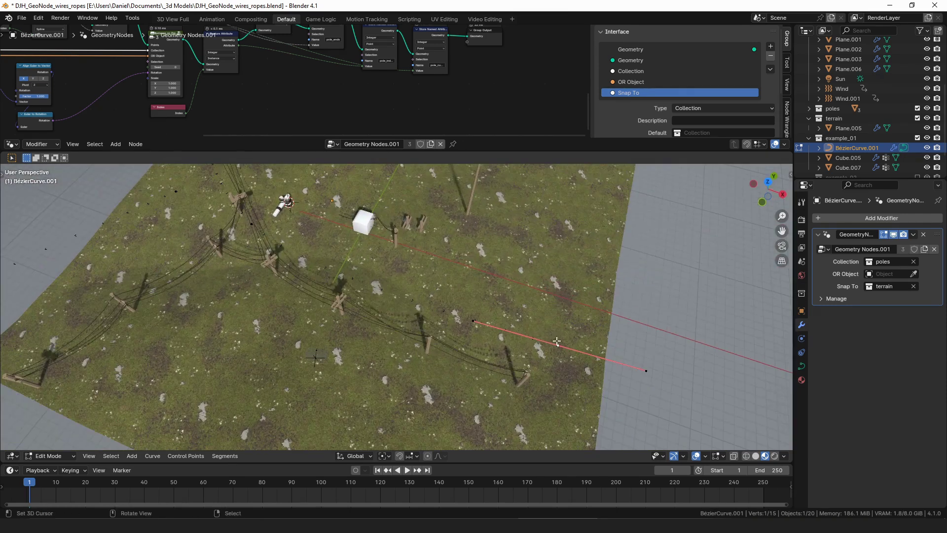
key(g)
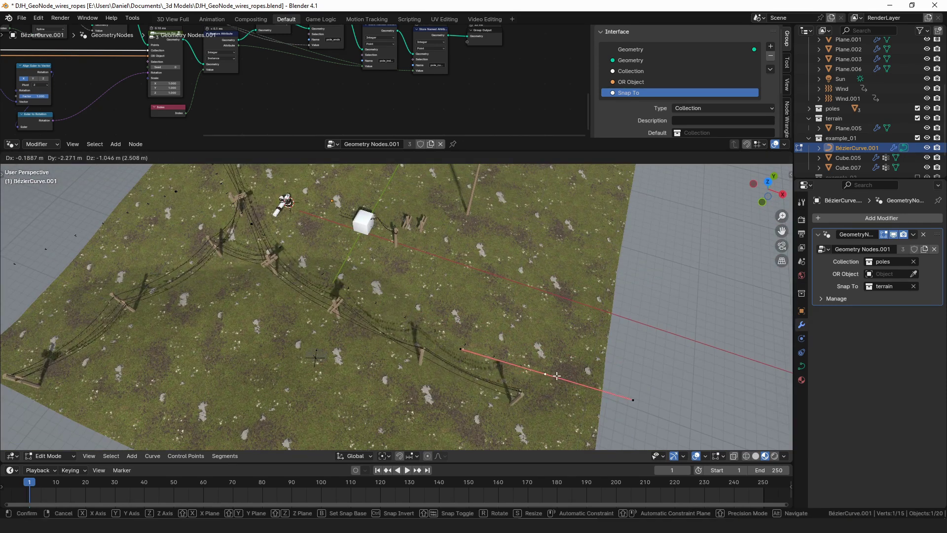
click(516, 341)
middle_drag(516, 340, 522, 339)
key(Tab)
Open the short crossarm pole's mesh in Edit Mode and hide the front inner peg on its crossarm
mouse_move(433, 302)
middle_down()
mouse_move(422, 271)
mouse_move(416, 295)
mouse_move(504, 312)
mouse_move(401, 327)
mouse_move(440, 315)
middle_up()
right_click(451, 287)
middle_drag(507, 312, 378, 311)
click(466, 328)
key(ctrl+Tab)
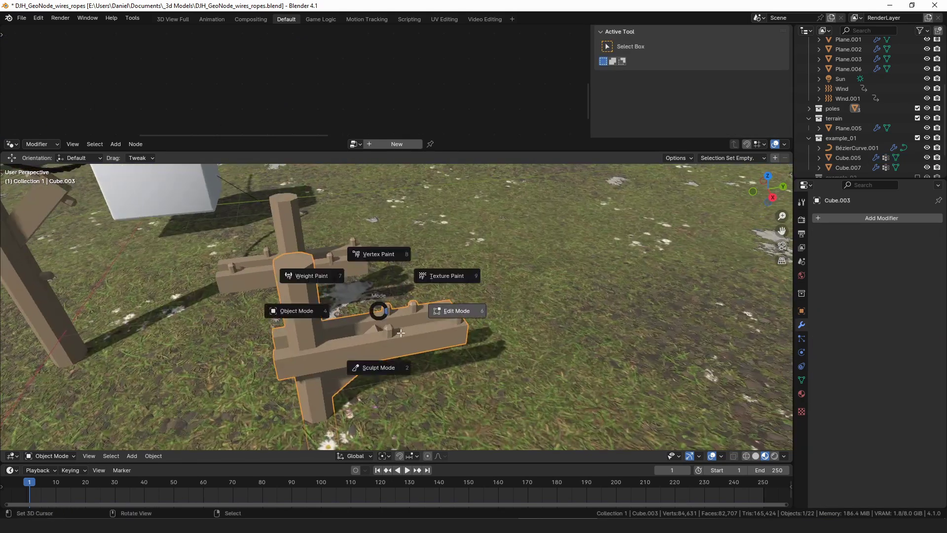
click(458, 310)
scroll(402, 328, up, 4)
key(h)
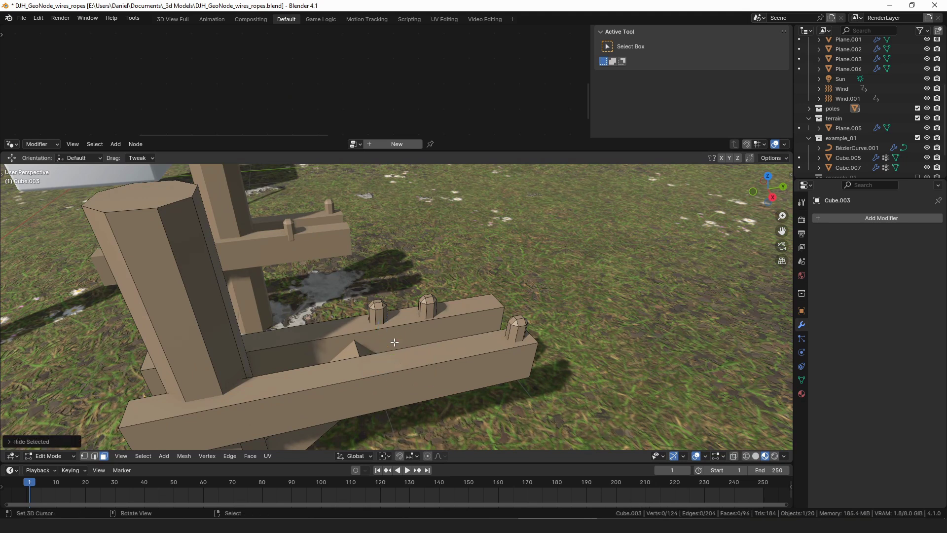
Reveal the peg, hide its linked geometry again to examine the loose wire vertex beneath it, and return to Object Mode
key(alt+h)
key(1)
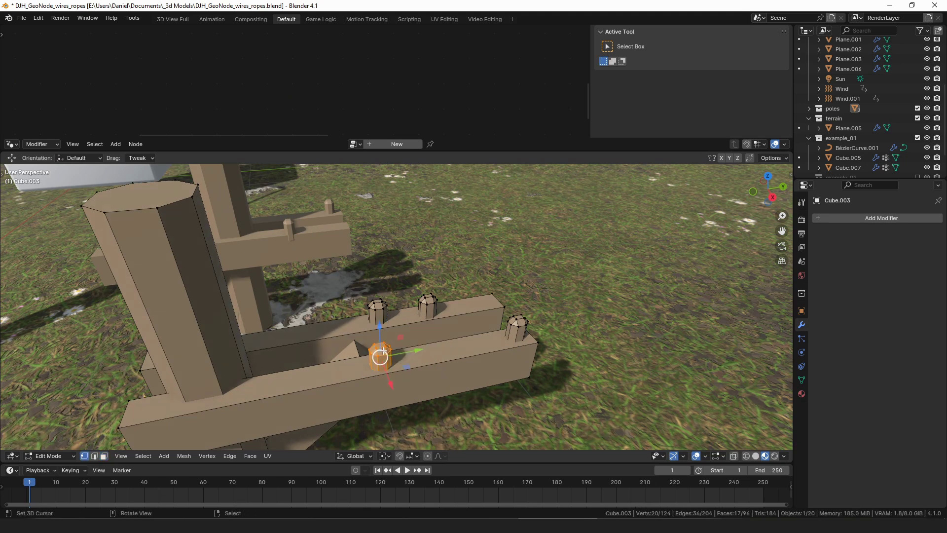
click(386, 347)
key(ctrl+l)
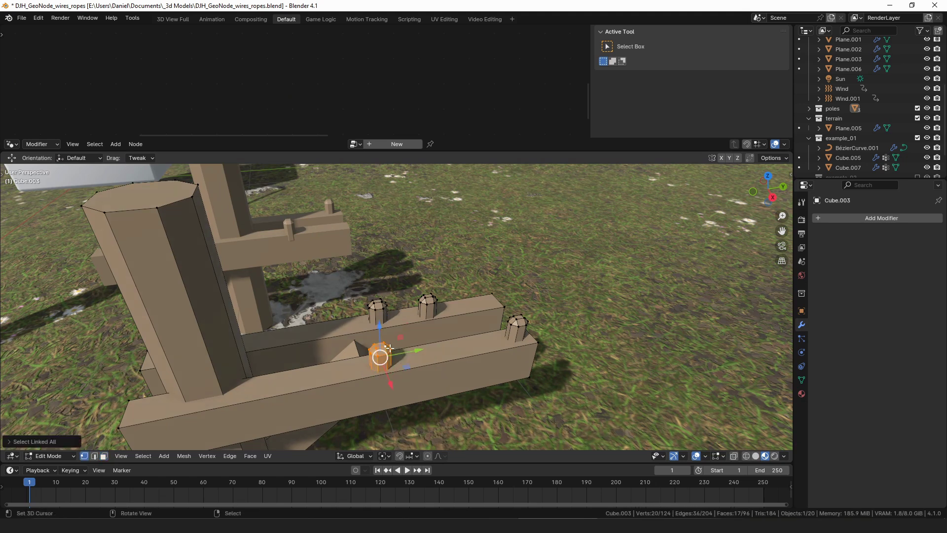
key(h)
middle_drag(404, 350, 456, 337)
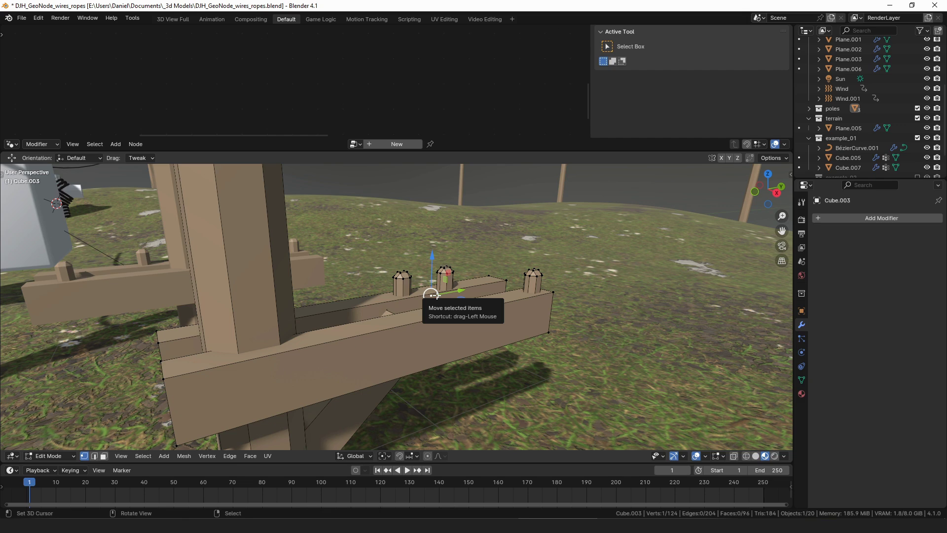
key(ctrl+Tab)
click(295, 286)
Select the example_01 wires, try a Randomize value of 2.890 and reset it to 0
scroll(365, 292, down, 12)
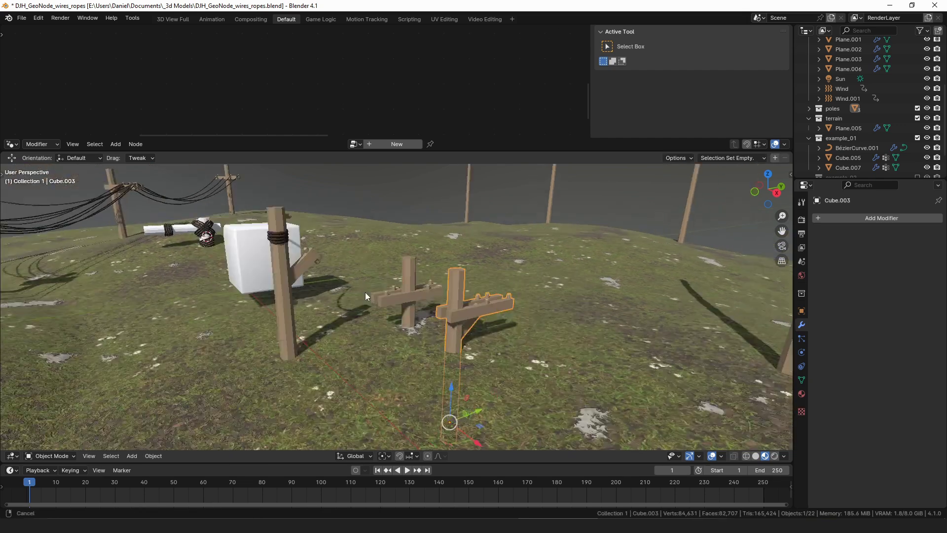
middle_drag(311, 282, 296, 311)
right_click(213, 285)
middle_drag(212, 284, 400, 250)
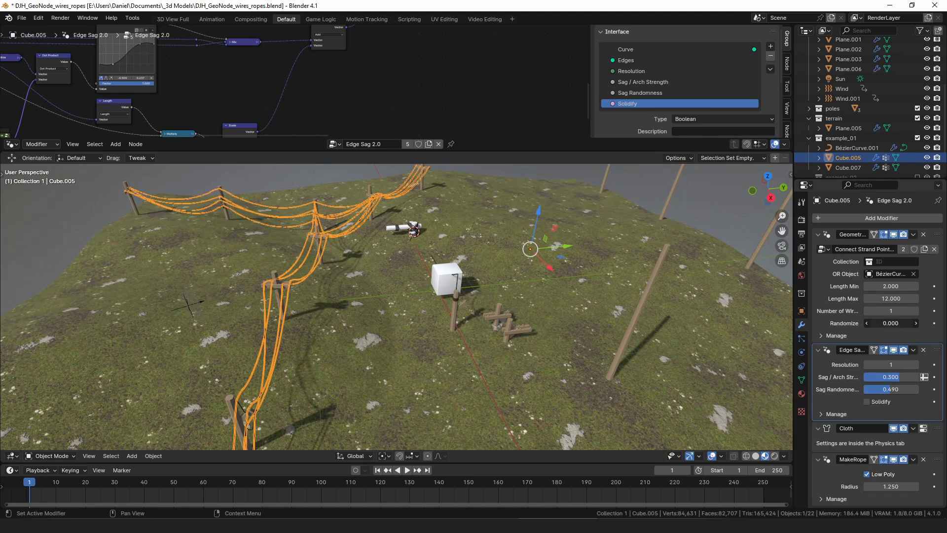
drag(890, 323, 937, 323)
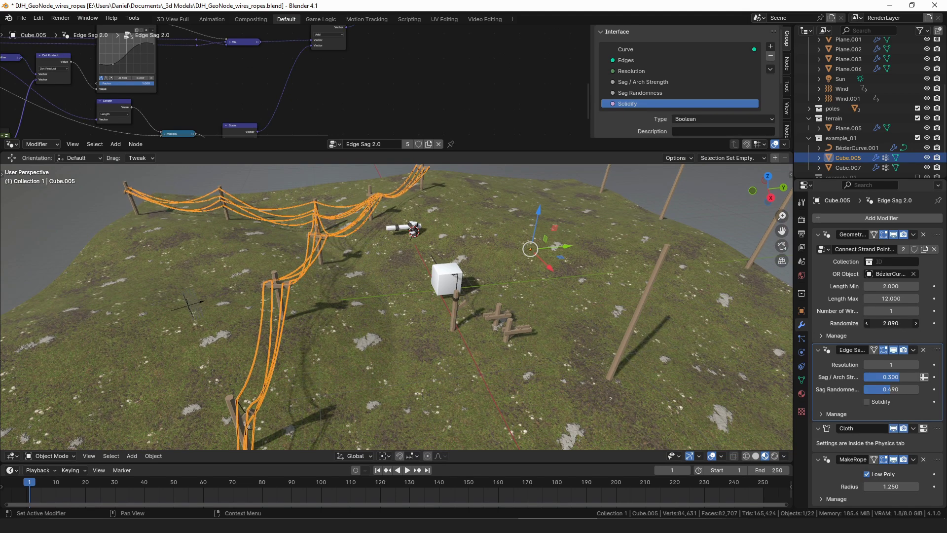
text(0)
key(Return)
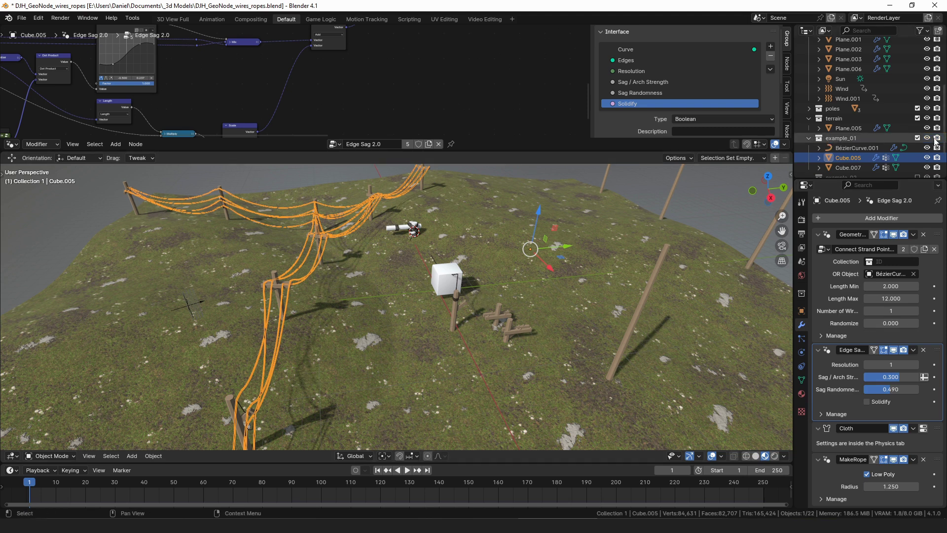
Hide the example_01 collection, show example_02 and select its pole curve
click(917, 138)
click(917, 148)
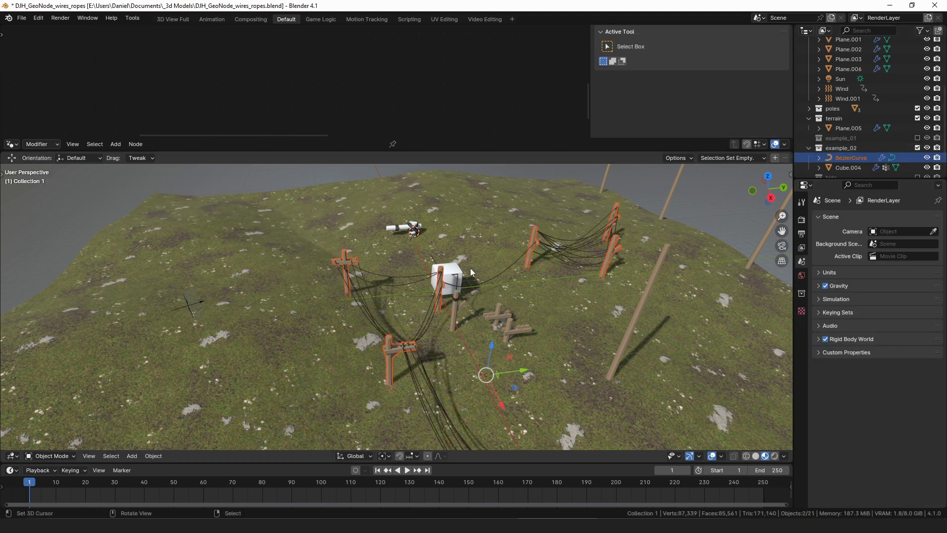
click(402, 353)
middle_drag(403, 353, 528, 367)
click(386, 309)
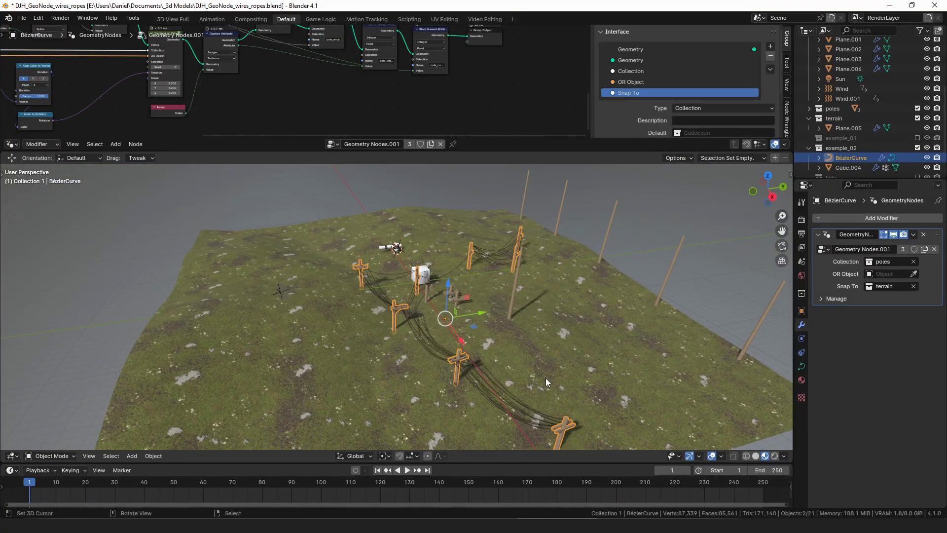
middle_drag(546, 378, 478, 302)
scroll(460, 331, up, 4)
scroll(477, 303, down, 5)
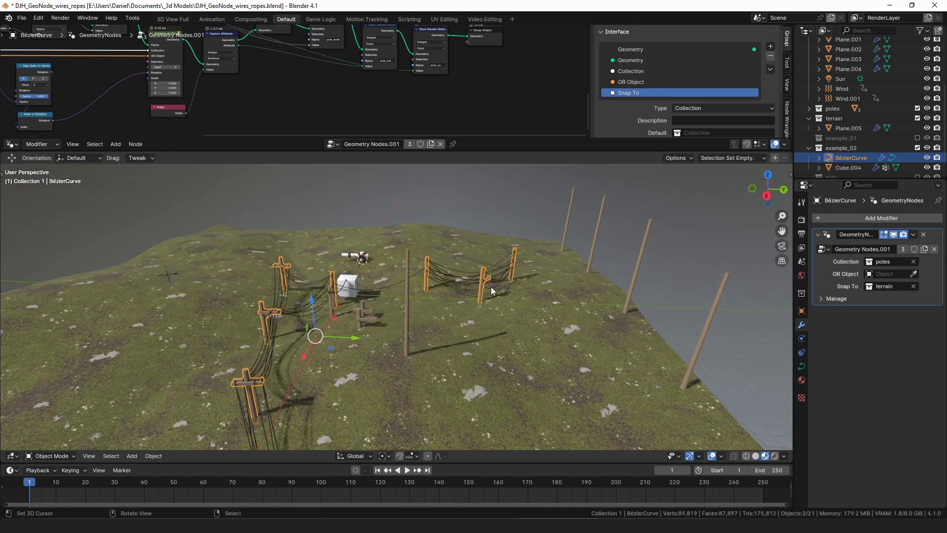
Select the example_02 wires and disable the viewport display of their MakeRope, Cloth and Edge Sag modifiers
click(451, 274)
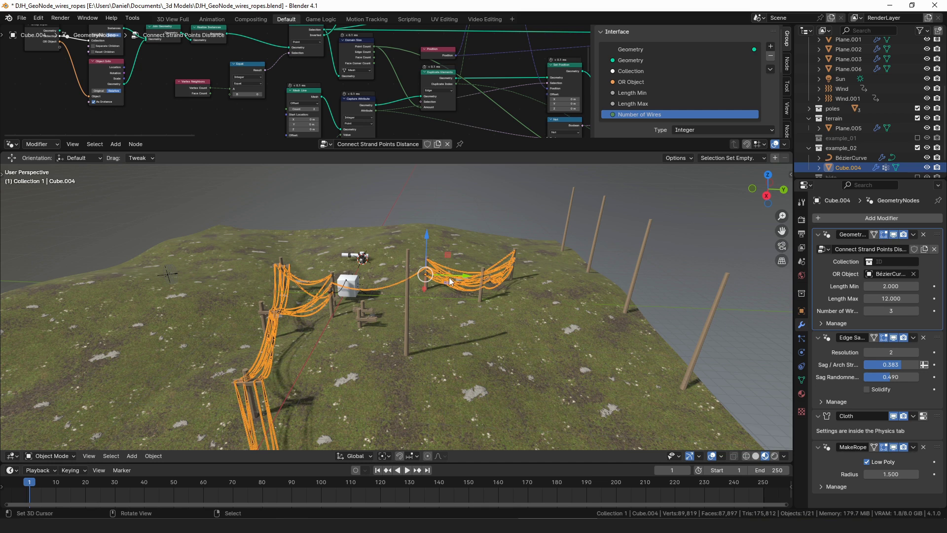
middle_drag(452, 273, 453, 289)
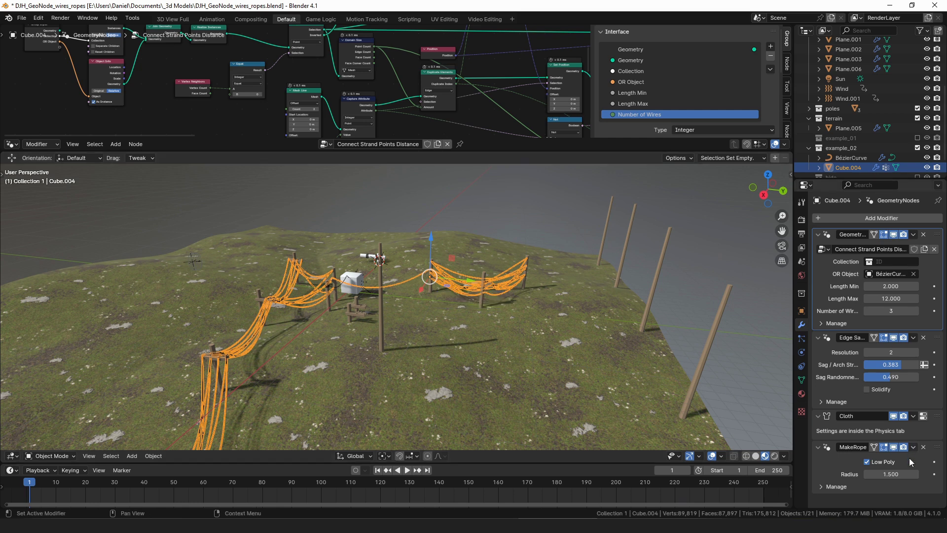
click(893, 447)
click(893, 415)
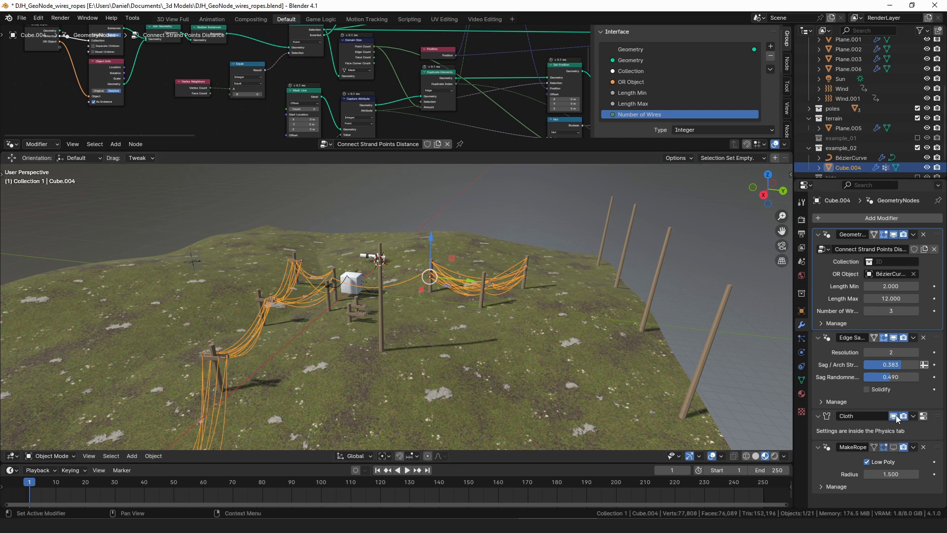
click(894, 337)
scroll(533, 277, up, 5)
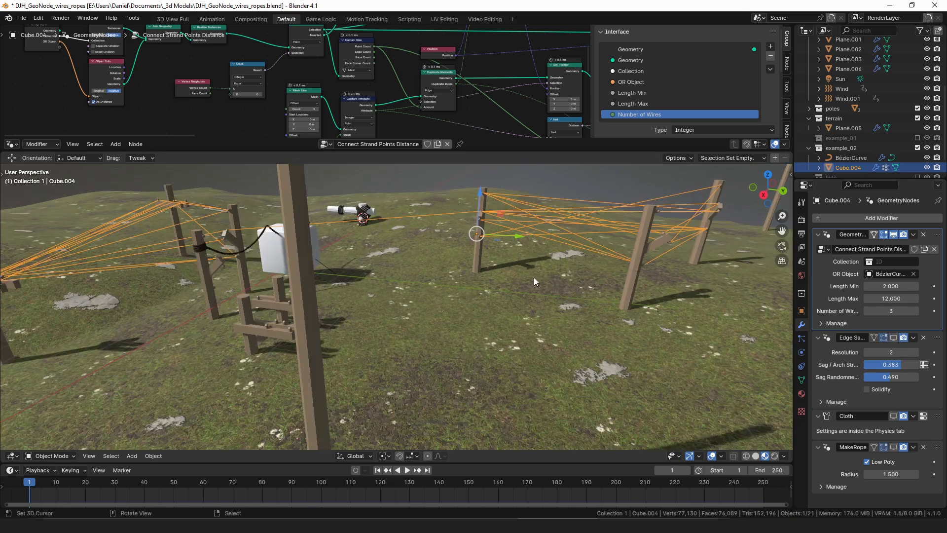
middle_drag(761, 222, 743, 226)
Toggle the Connect Strand Points modifier off and back on to compare the base cube with the straight connecting strands
click(894, 234)
scroll(762, 232, down, 3)
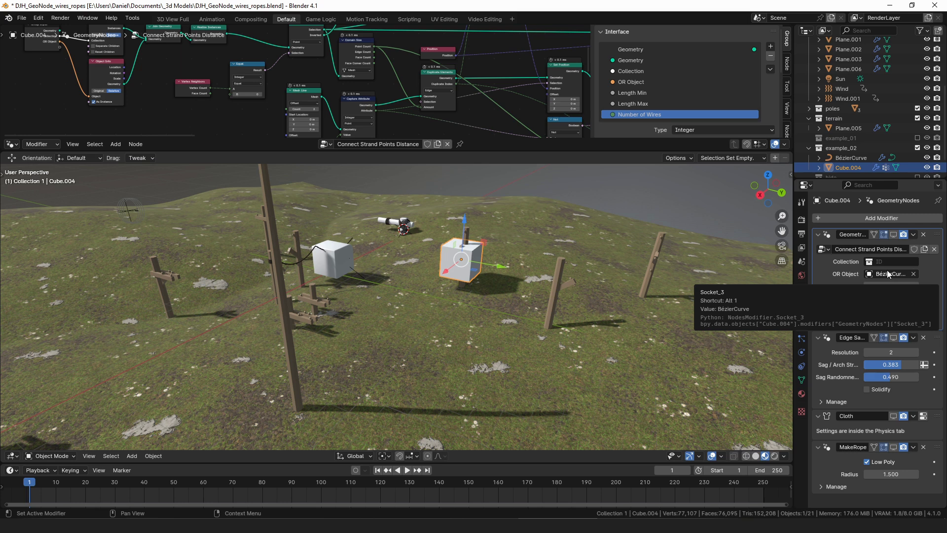
click(894, 235)
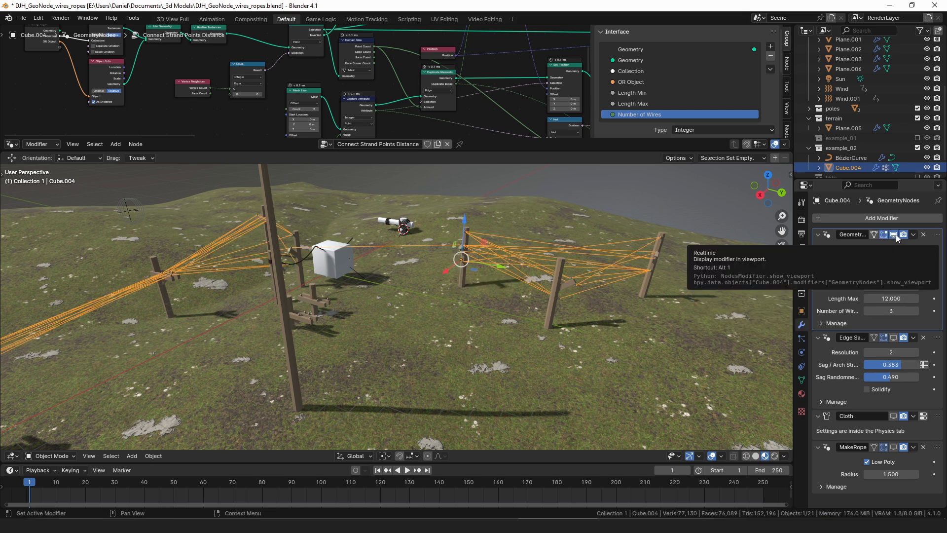
middle_drag(439, 252, 626, 309)
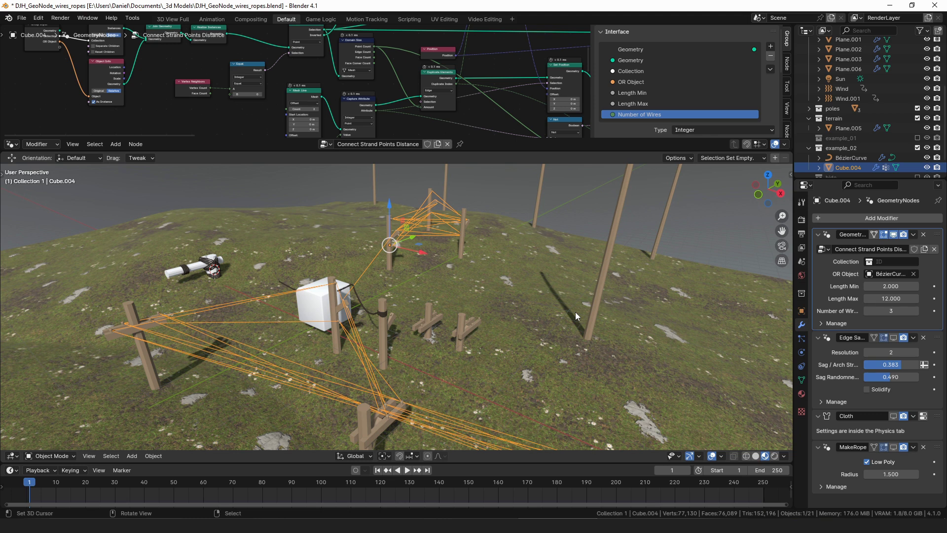
middle_drag(575, 312, 504, 282)
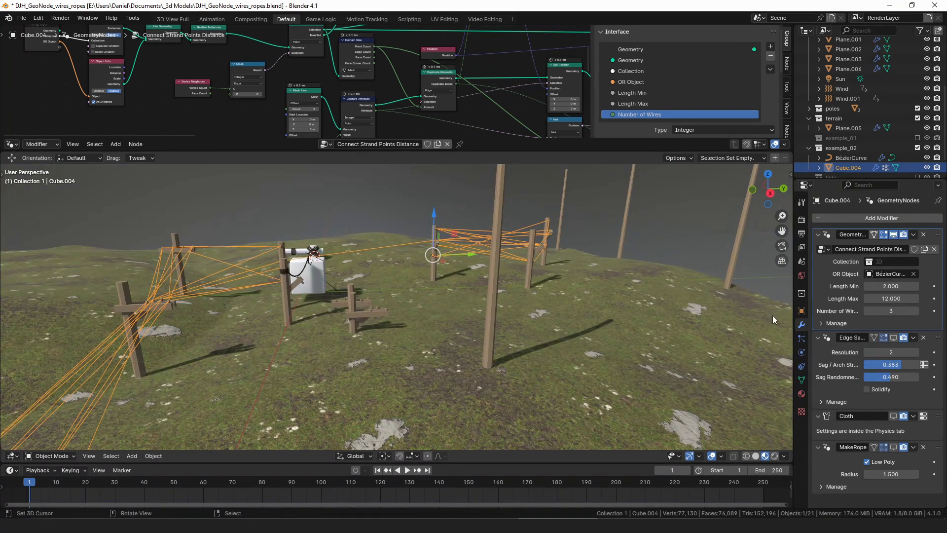
Re-enable the Edge Sag modifier in the viewport and inspect the drooping strands between the poles
click(894, 337)
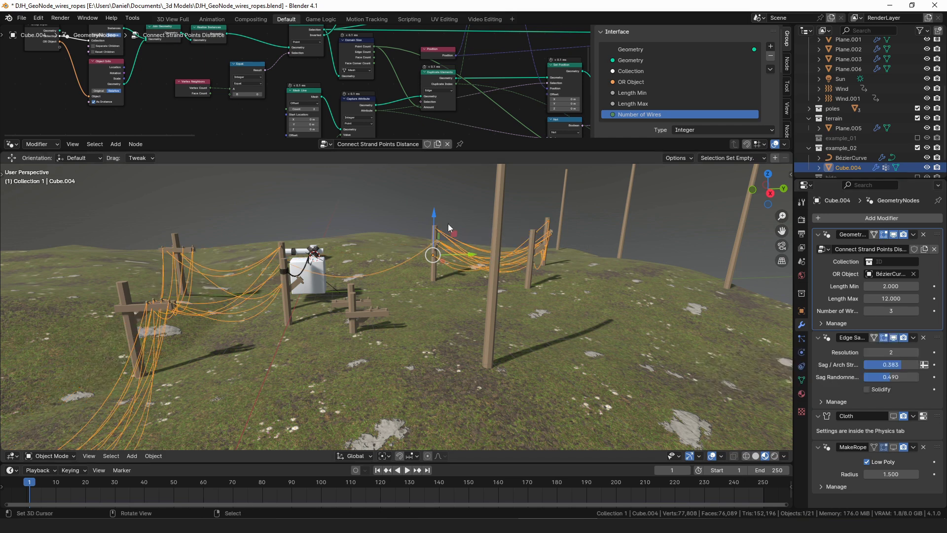
scroll(444, 227, up, 2)
middle_drag(429, 237, 466, 250)
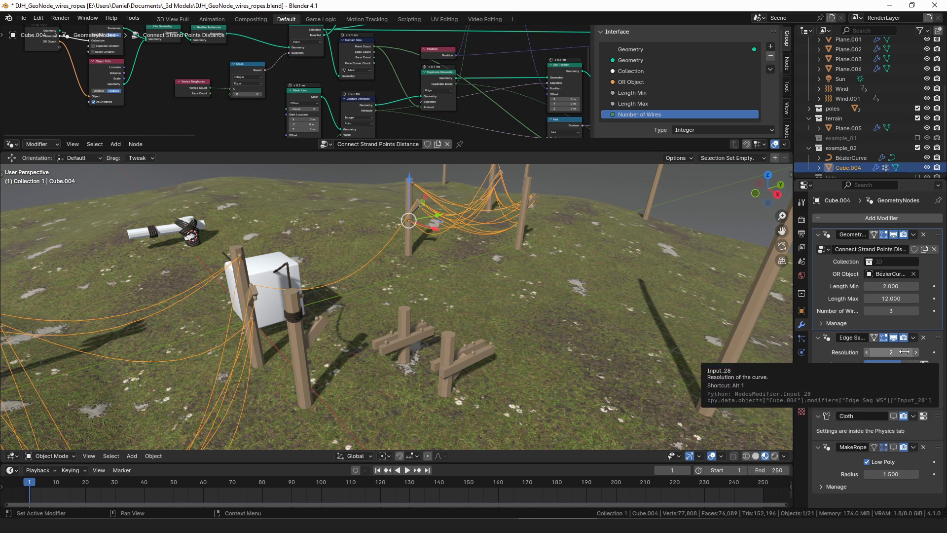
Test Sag Randomness at 0 and 1, set it to 0.5, and enable Solidify on the Edge Sag modifier
drag(891, 379, 863, 378)
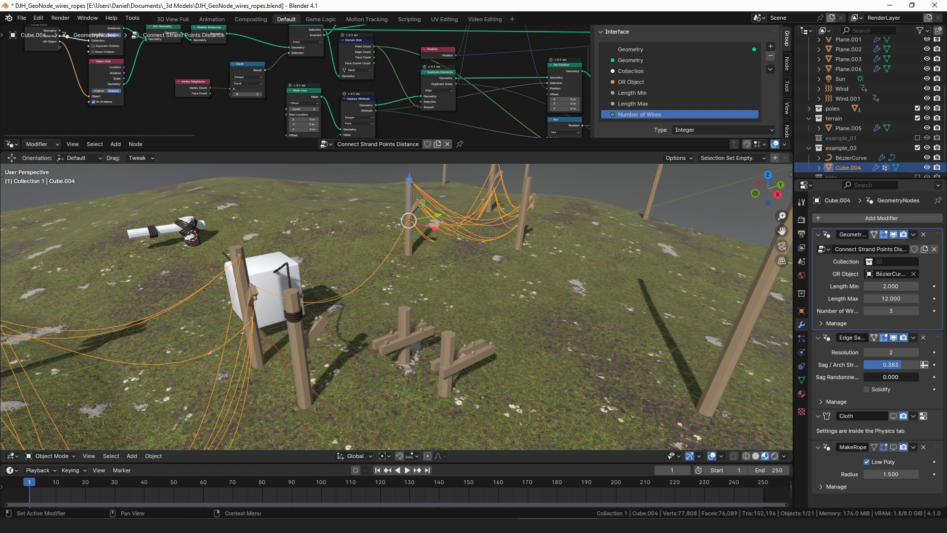
drag(863, 380, 924, 378)
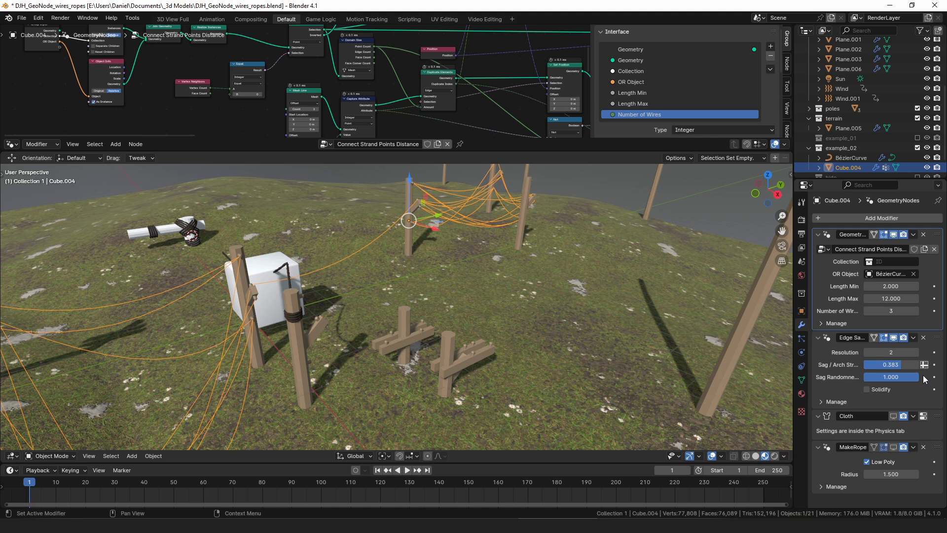
drag(924, 378, 910, 378)
click(915, 373)
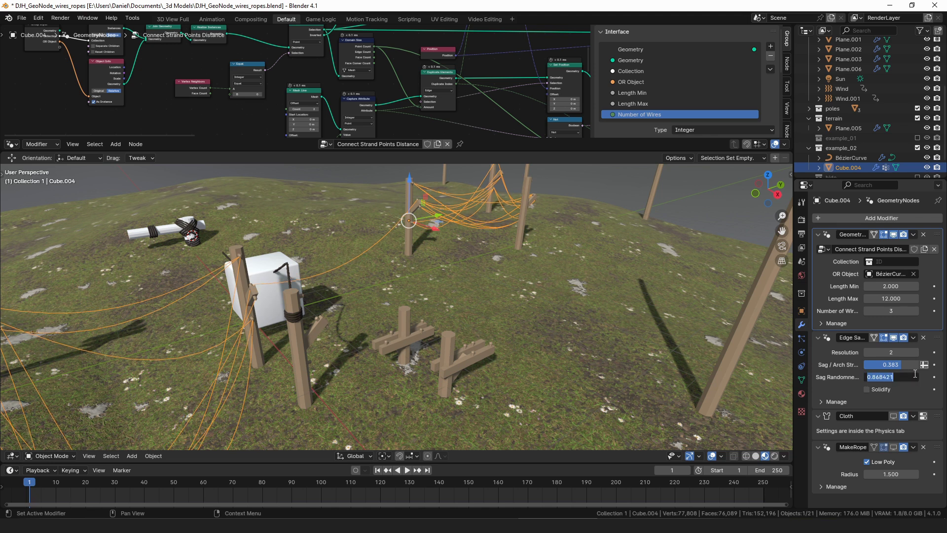
text(0.5)
key(Return)
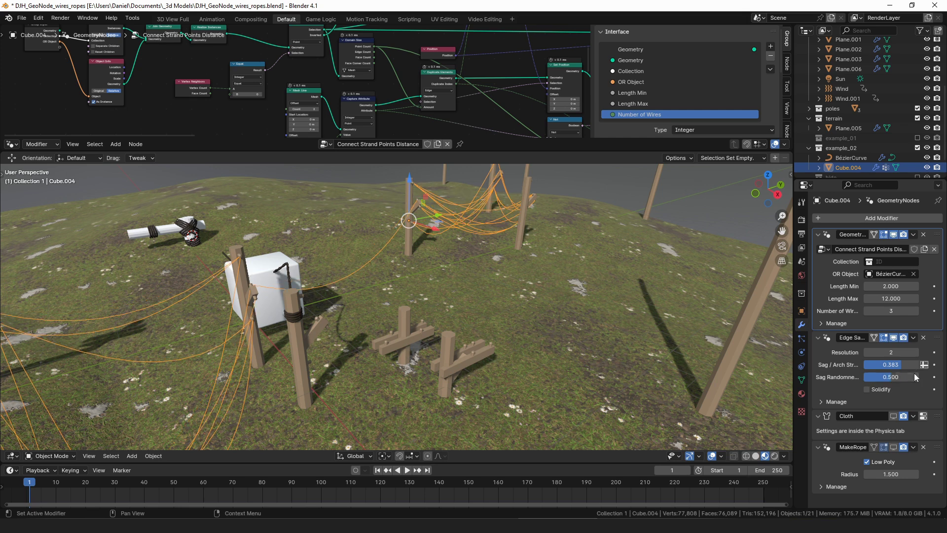
middle_drag(567, 295, 423, 320)
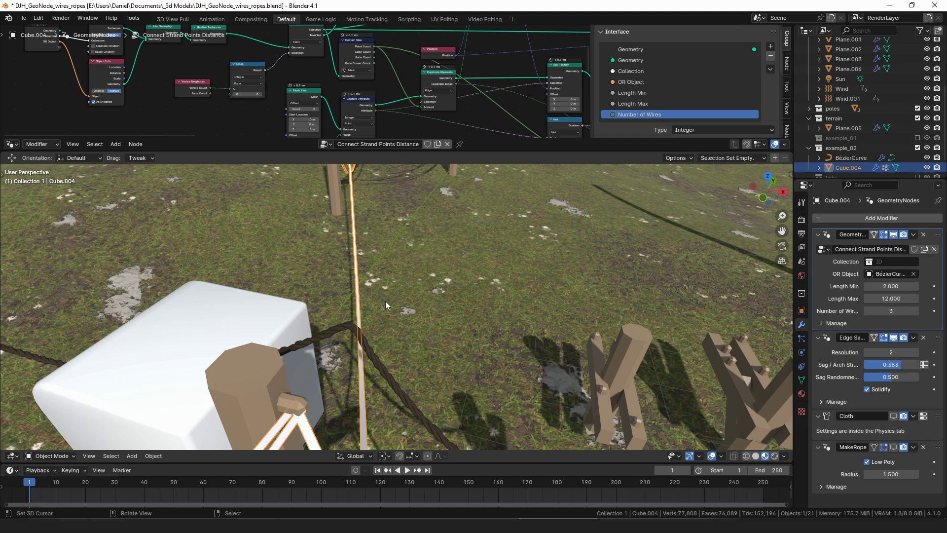
Turn off Solidify on the Edge Sag modifier and re-enable the Cloth and MakeRope modifiers in the viewport
click(872, 390)
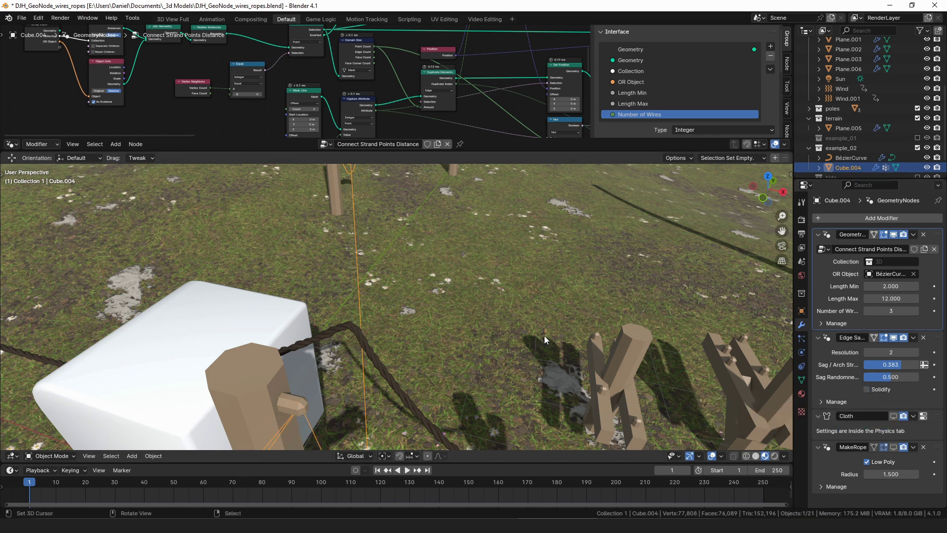
click(937, 345)
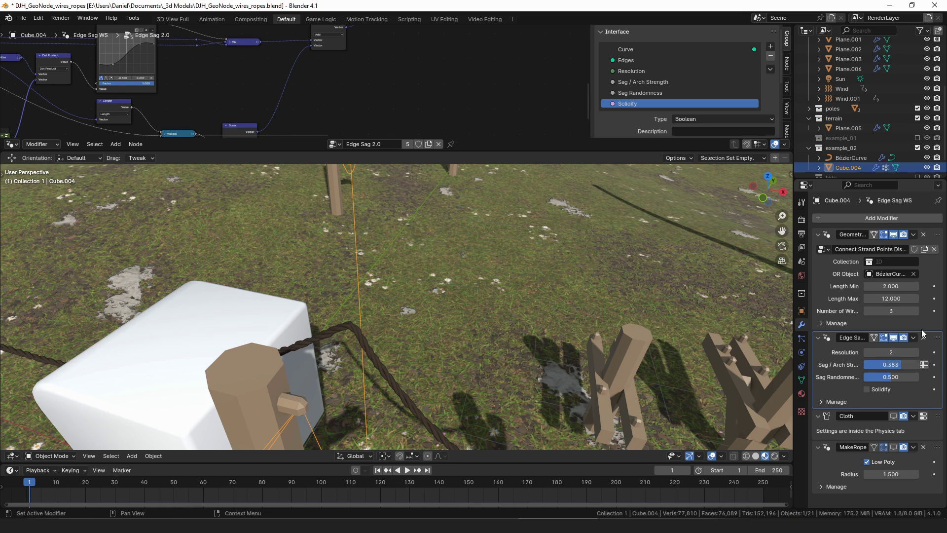
scroll(535, 280, down, 7)
middle_drag(592, 281, 786, 330)
click(893, 415)
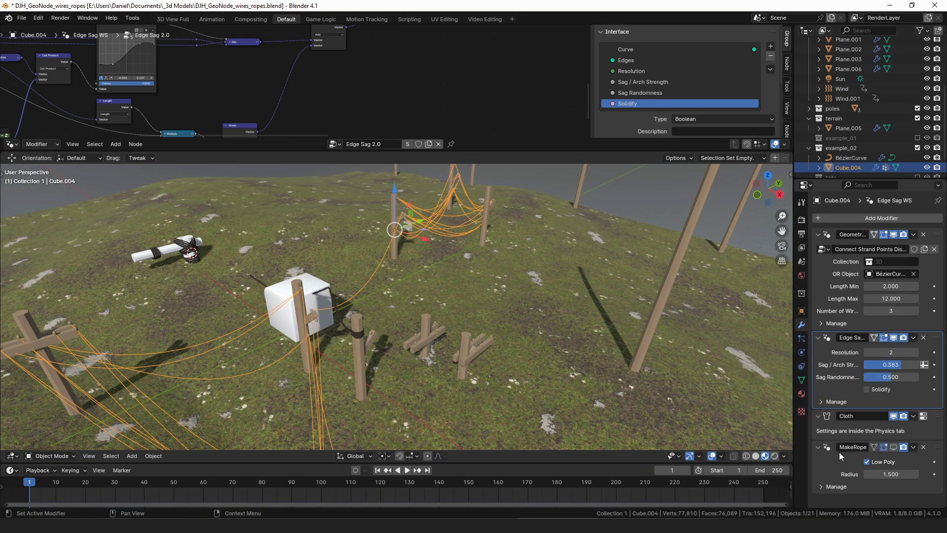
click(933, 454)
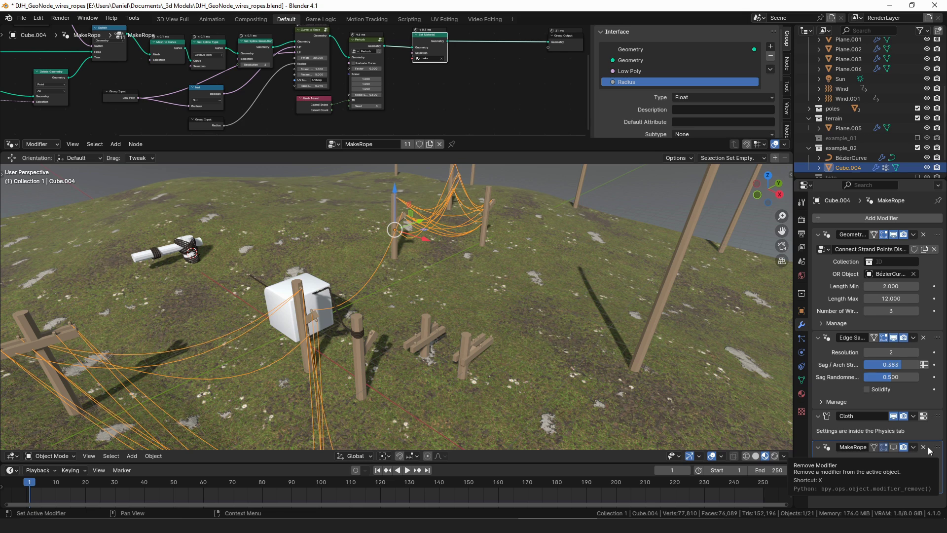
click(894, 447)
Toggle MakeRope's Low Poly option off and back on to compare the detailed and simplified rope strand up close
scroll(459, 268, up, 7)
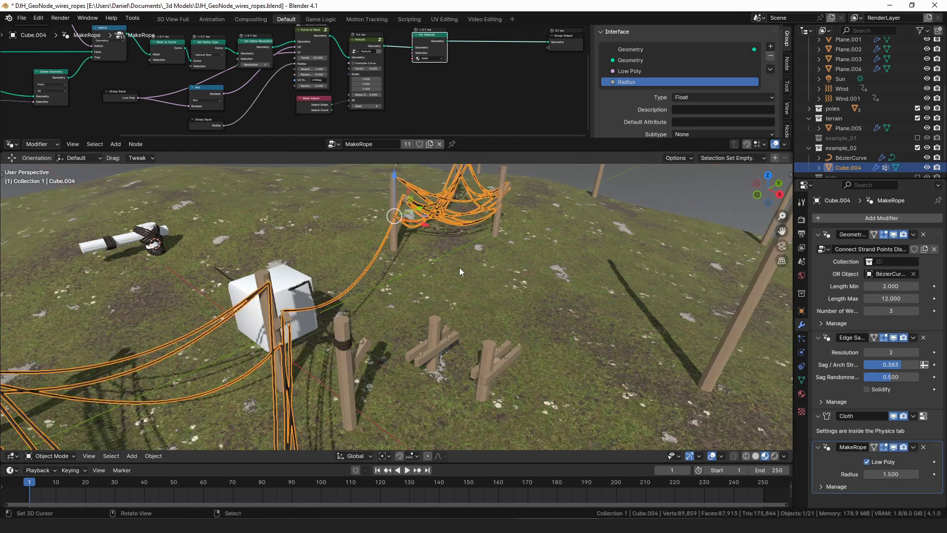
mouse_move(446, 252)
middle_down()
mouse_move(469, 256)
mouse_move(456, 261)
middle_up()
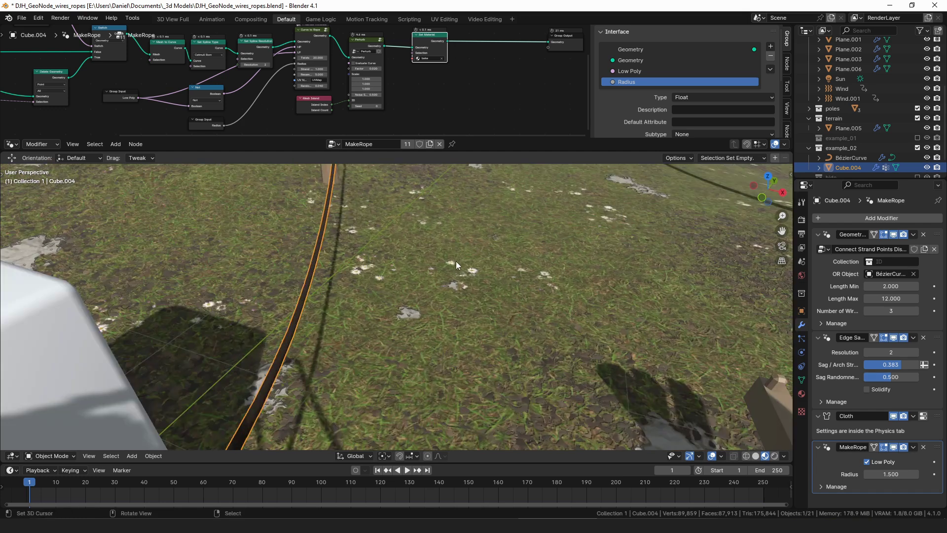
click(867, 462)
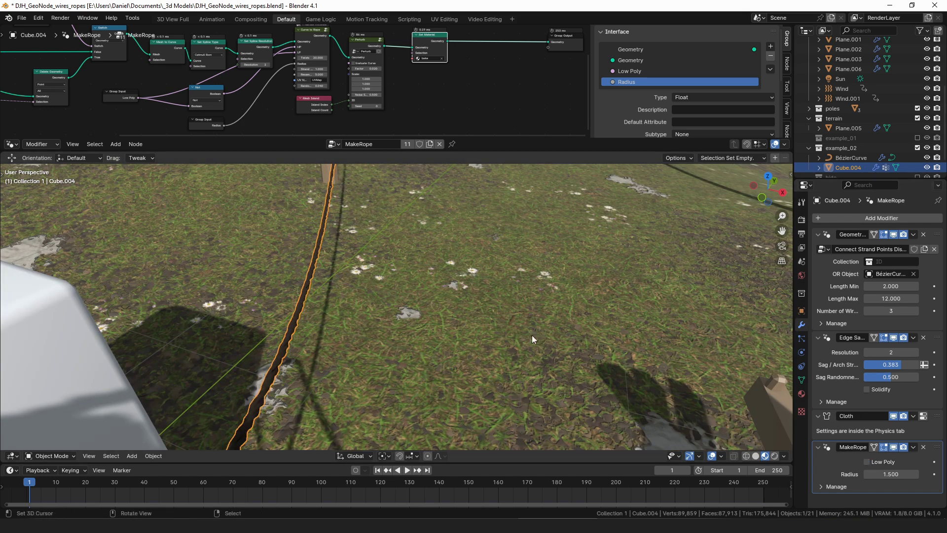
middle_drag(532, 335, 498, 315)
middle_drag(436, 316, 427, 283)
click(867, 462)
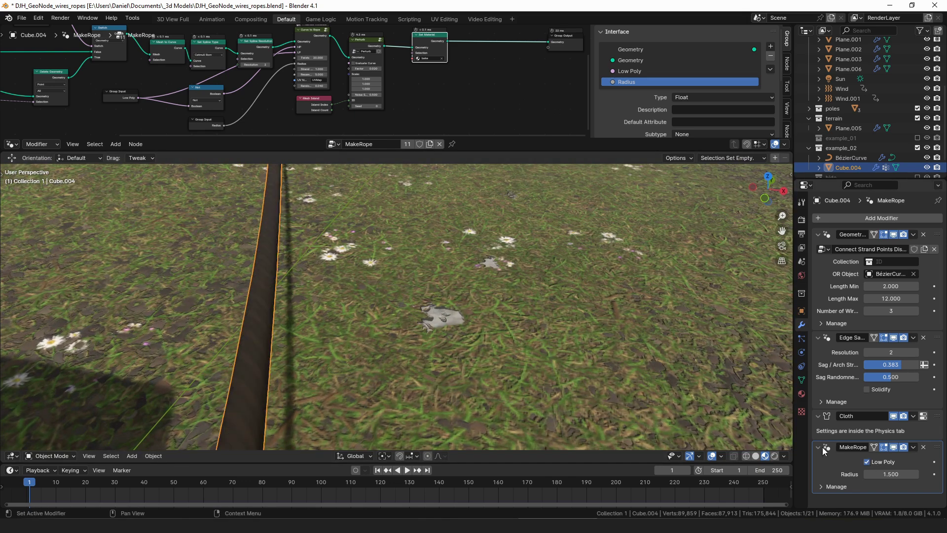
mouse_move(473, 326)
middle_down()
mouse_move(440, 291)
mouse_move(479, 309)
middle_up()
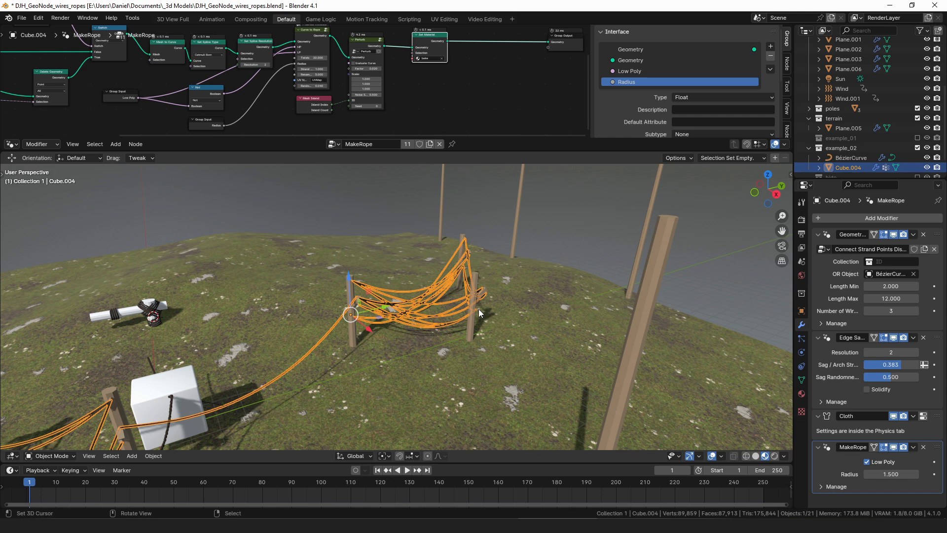
Enter Edit Mode on the standalone tall pole and select a single vertex on its top rim
middle_drag(479, 308, 574, 262)
click(599, 251)
right_click(371, 314)
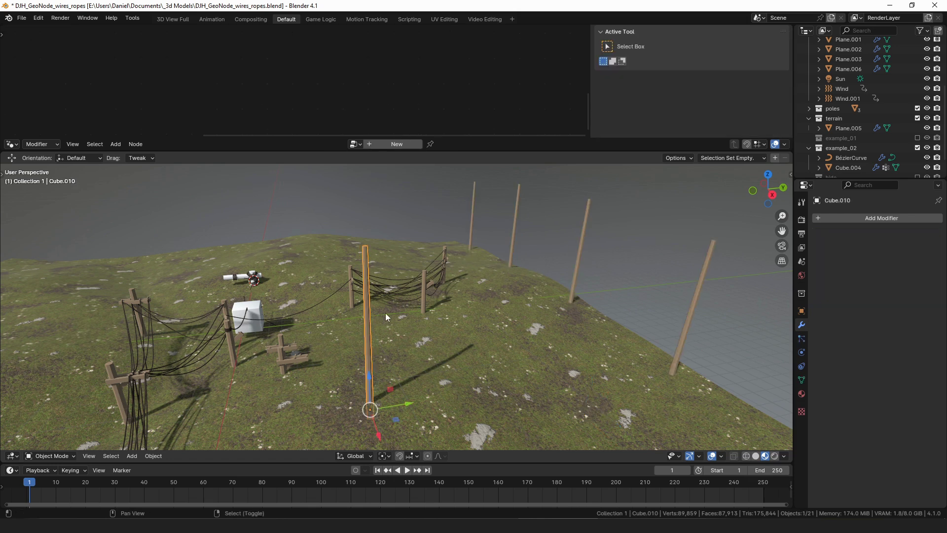
shift+middle_drag(385, 313, 425, 287)
key(Tab)
click(460, 306)
right_click(415, 212)
shift+middle_drag(418, 216, 400, 246)
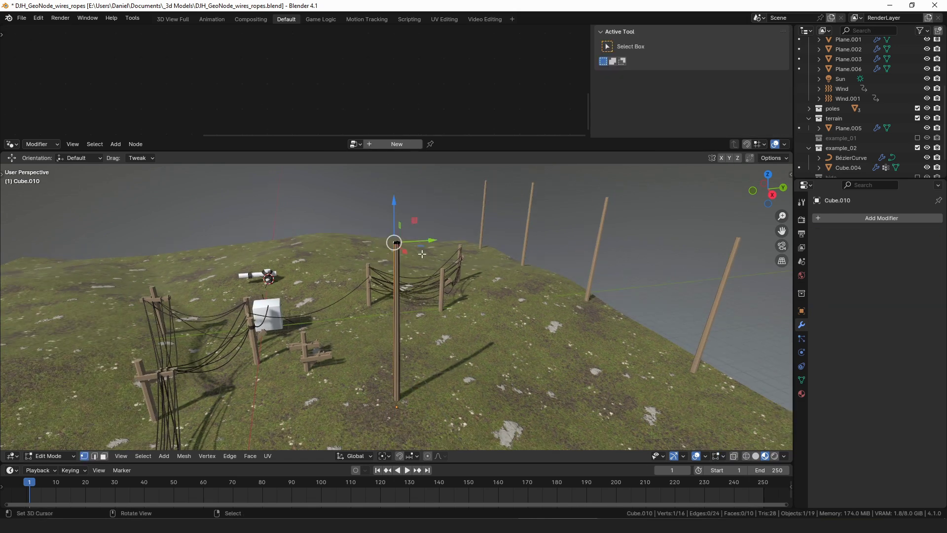
key(KP_Decimal)
scroll(397, 339, down, 5)
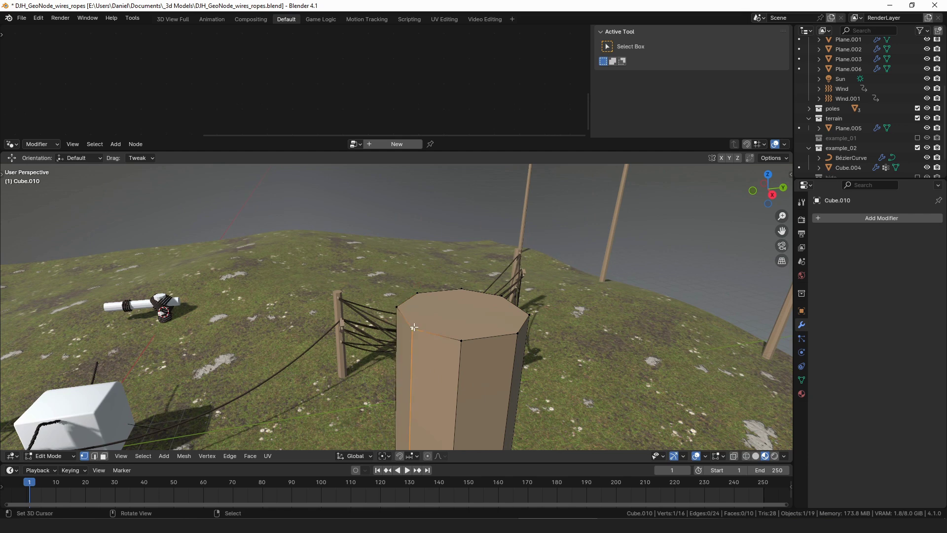
middle_drag(409, 326, 483, 352)
Duplicate the selected rim vertex, shift it along X and lower it along Z to create a wire attachment point on the pole
key(shift+d)
right_click(484, 352)
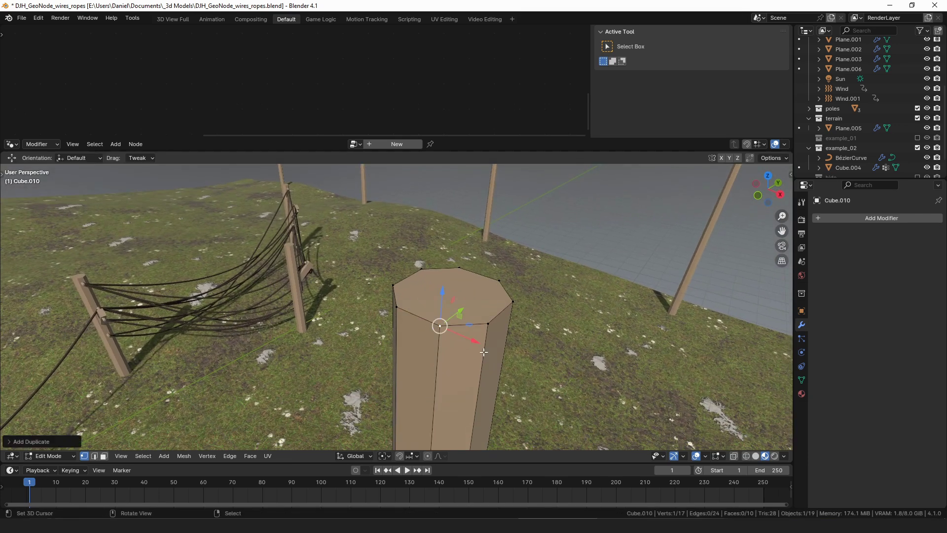
drag(475, 340, 452, 329)
middle_drag(452, 329, 461, 266)
key(g)
key(z)
click(403, 292)
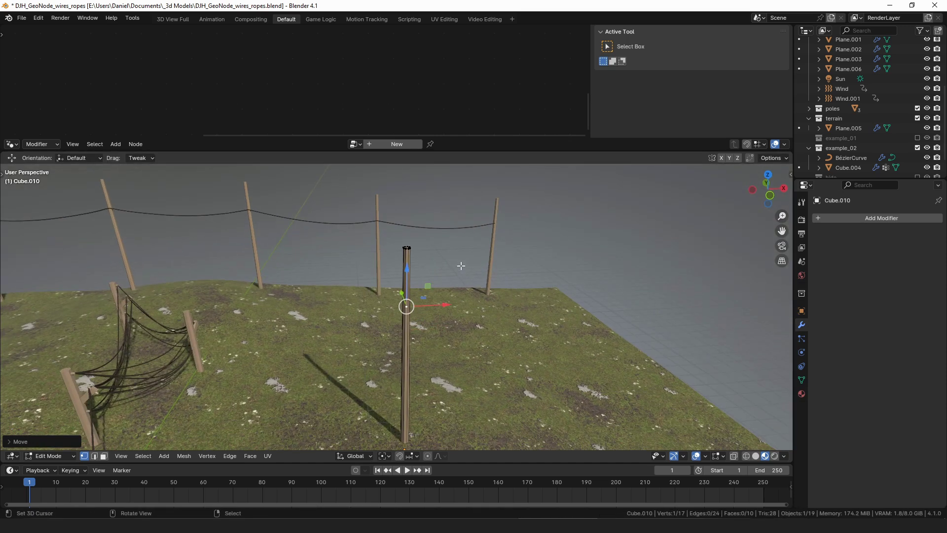
Raise the loose attachment vertex along Z to just below the top of the pole
drag(408, 282, 408, 278)
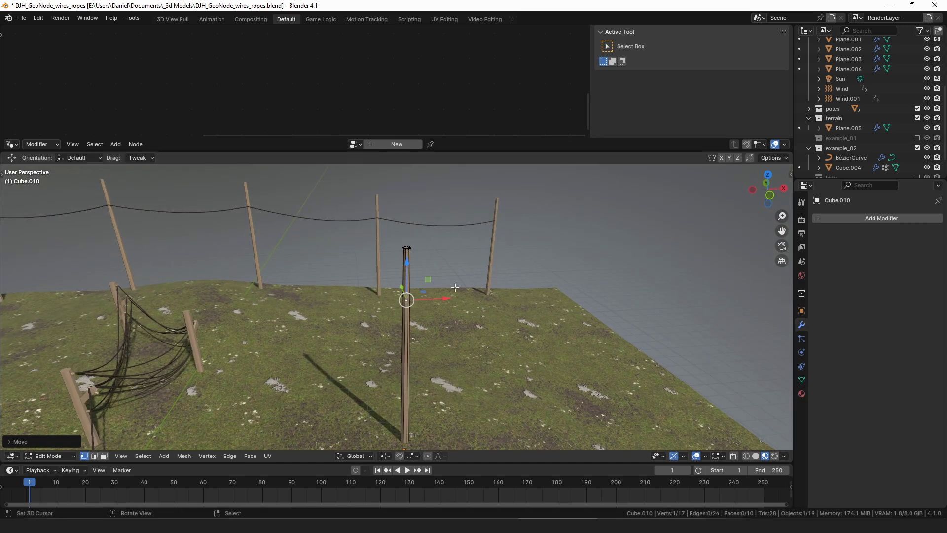
shift+middle_drag(458, 307, 429, 298)
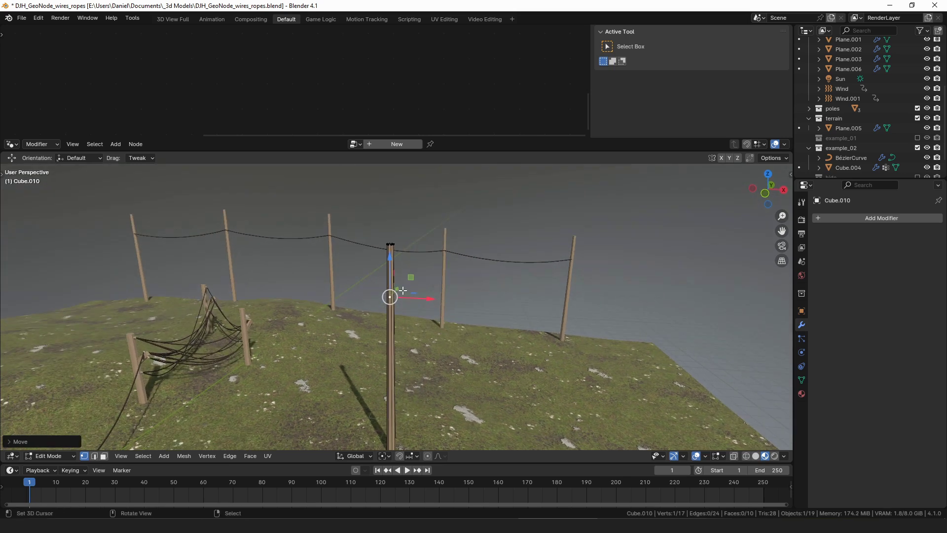
key(g)
key(z)
click(400, 246)
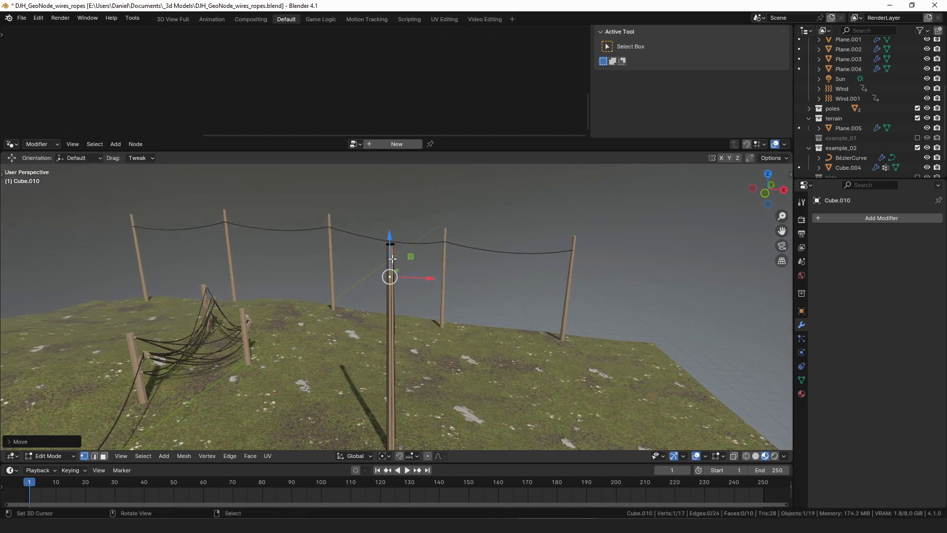
Duplicate the attachment vertex three times down the pole along Z and return to Object Mode
middle_drag(406, 268, 454, 273)
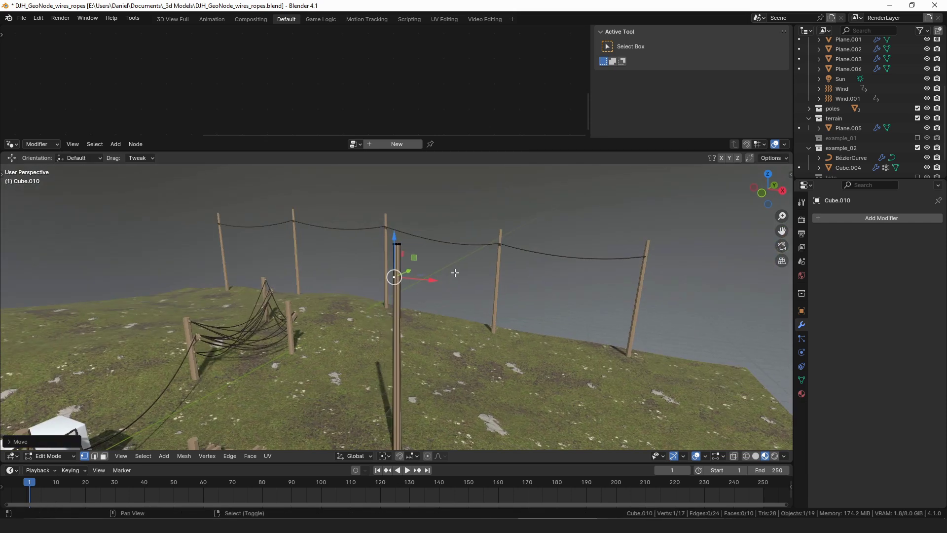
key(shift+d)
key(z)
click(452, 314)
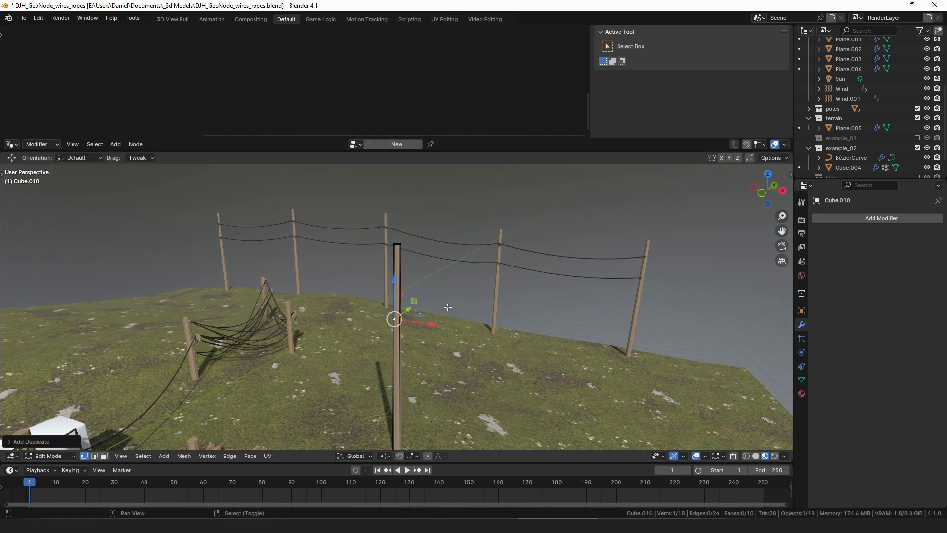
key(g)
key(z)
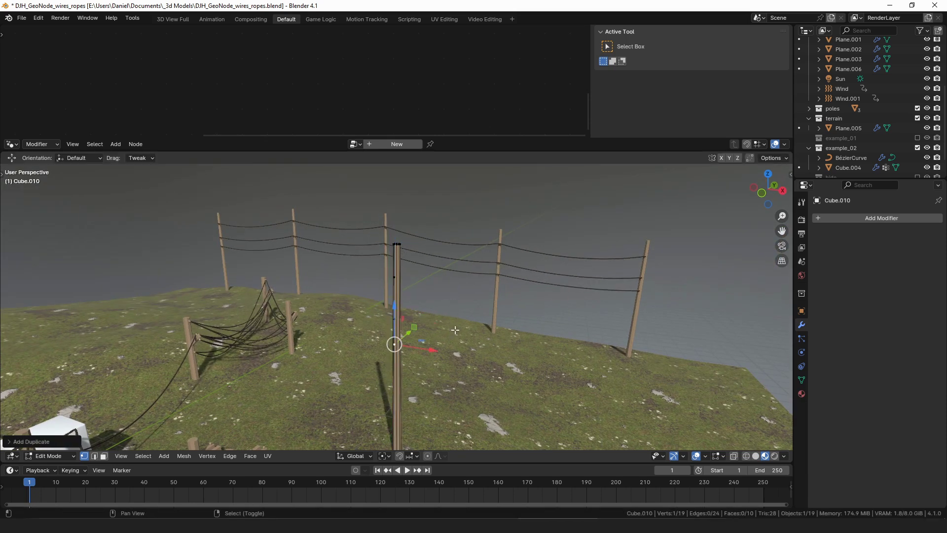
click(457, 363)
key(ctrl+Tab)
click(305, 321)
Select the strands between the tall poles, set their Sag Randomness to 0.727 and increase the Randomize value of the connecting modifier
middle_drag(392, 310, 409, 315)
click(472, 265)
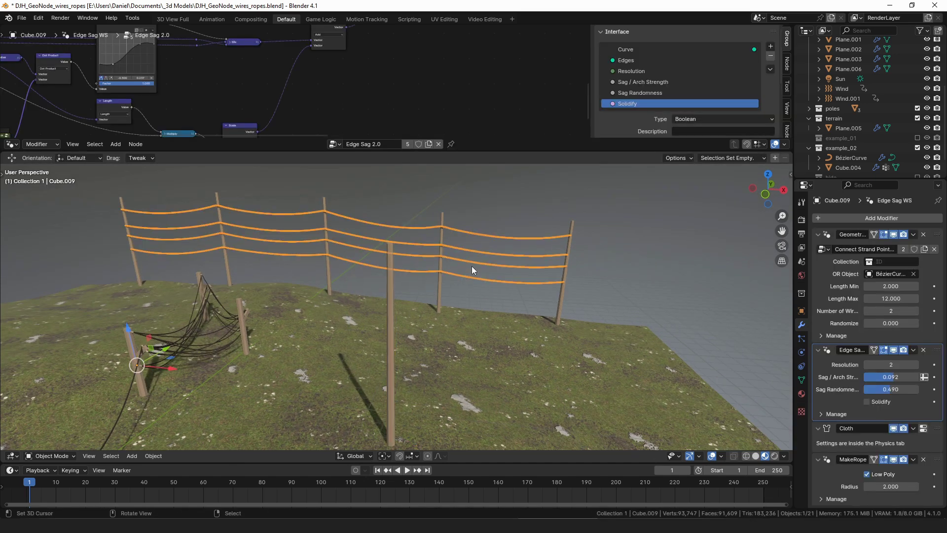
mouse_move(471, 265)
middle_down()
mouse_move(460, 256)
mouse_move(469, 250)
middle_up()
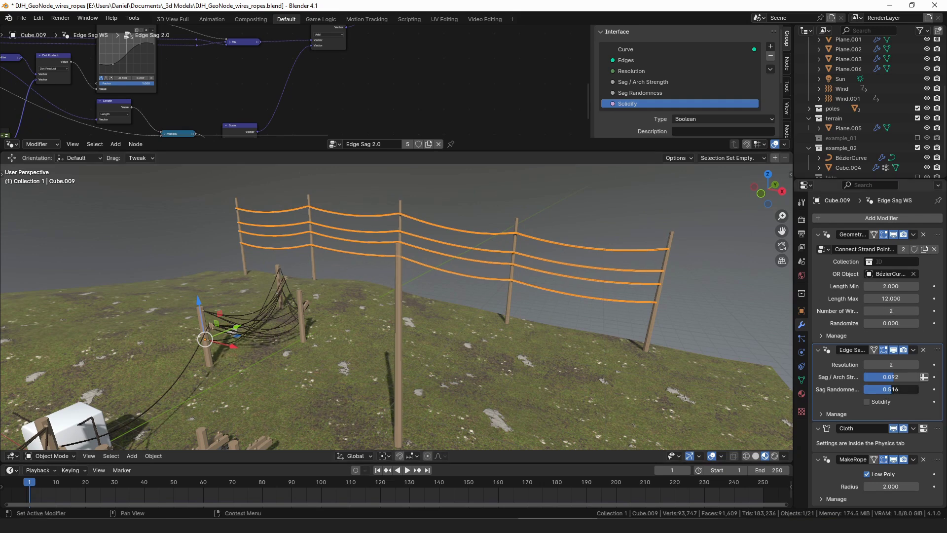
drag(883, 389, 916, 396)
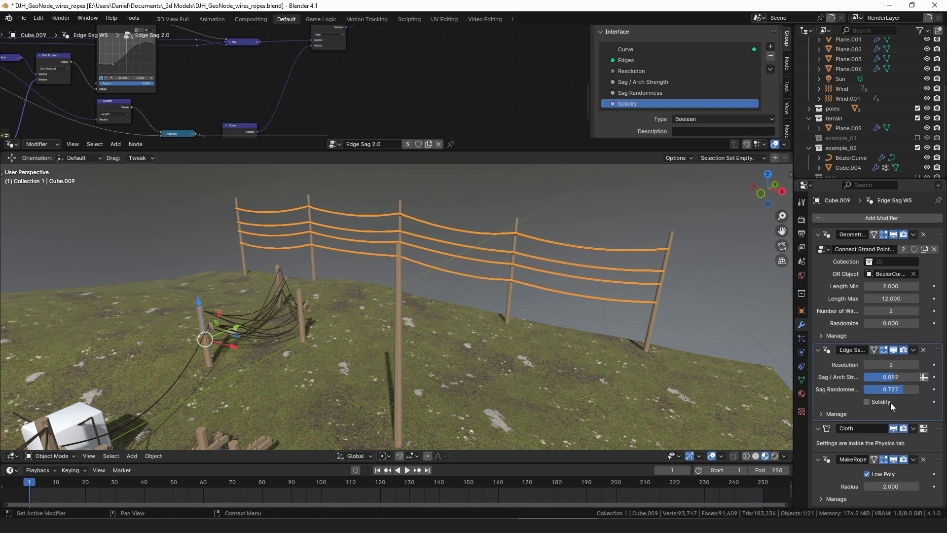
drag(867, 323, 913, 323)
Duplicate a control point of the tall-pole curve and place it on the terrain in front of the row as an extra pole
middle_drag(532, 276, 460, 278)
key(alt+a)
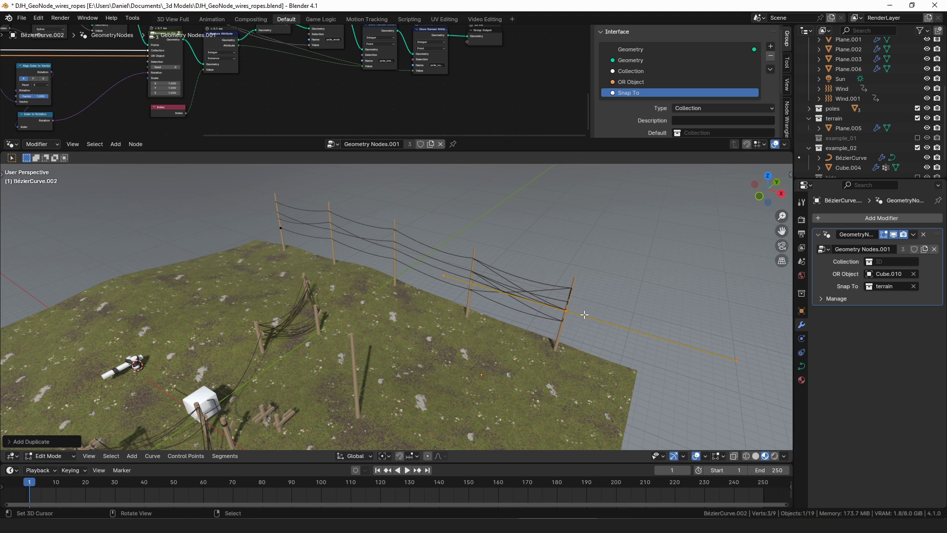
key(shift+d)
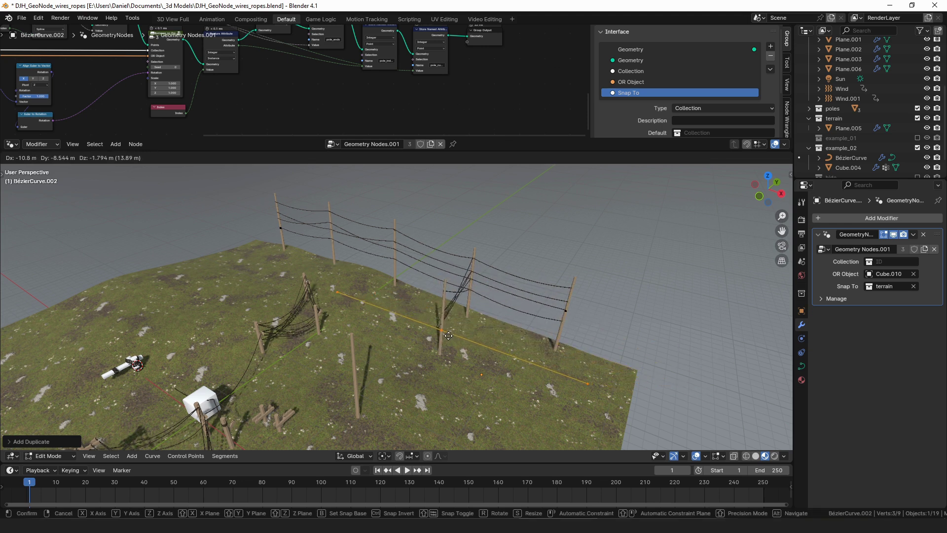
click(448, 333)
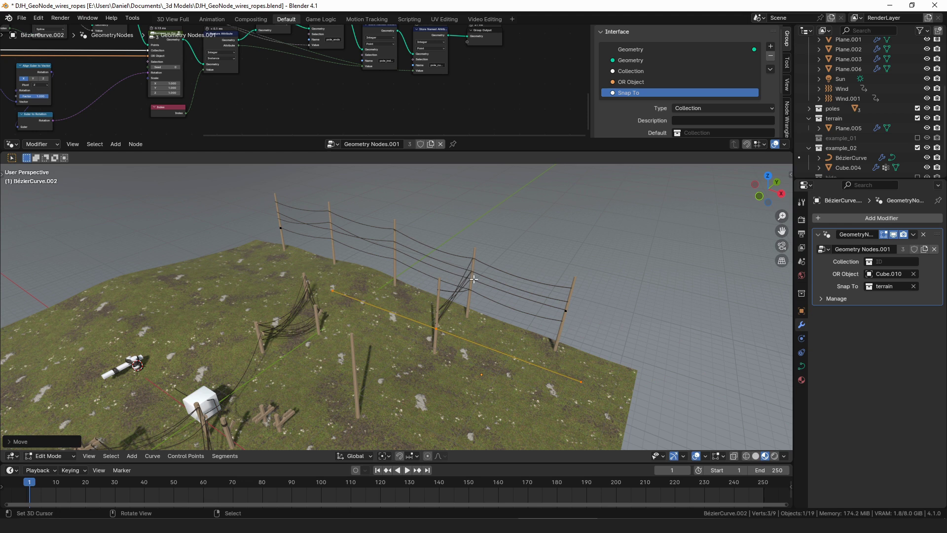
middle_drag(461, 302, 505, 353)
key(g)
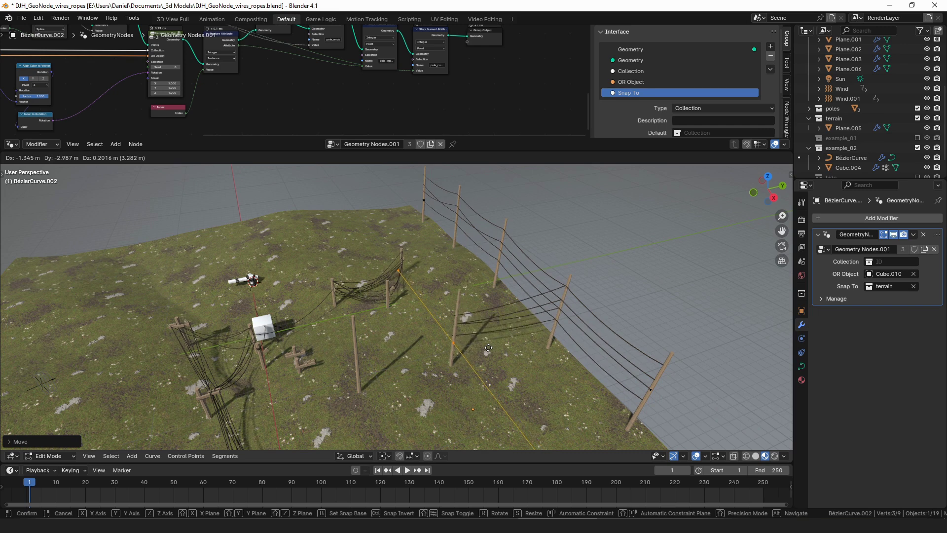
click(494, 346)
Extrude the new curve point across the terrain towards the opposite side to add a second line of poles
middle_drag(490, 348, 462, 307)
middle_drag(459, 298, 437, 361)
key(shift+d)
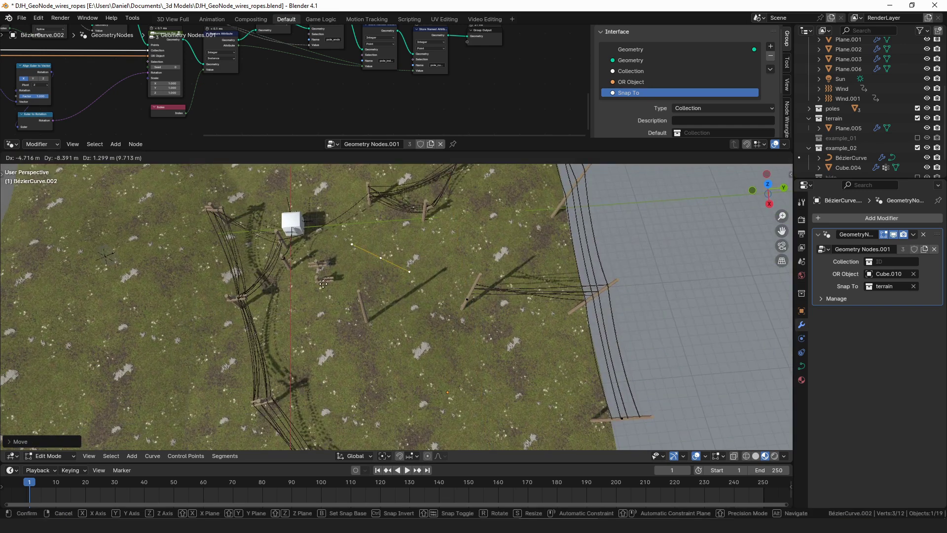
click(135, 220)
scroll(221, 234, down, 4)
shift+middle_drag(329, 251, 413, 324)
middle_drag(414, 325, 425, 296)
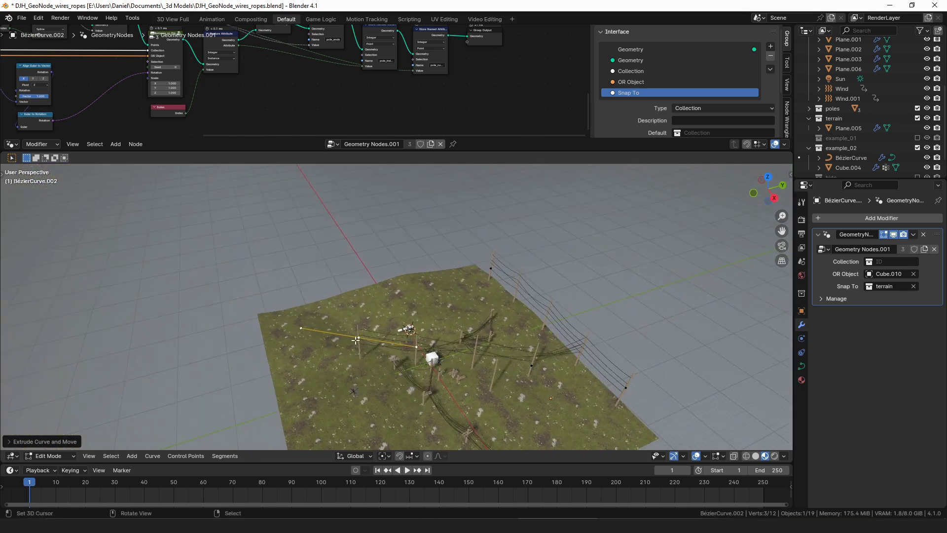
Reposition the extruded curve point near the terrain's far edge and inspect the wires across the extended pole line
key(g)
click(317, 330)
middle_drag(317, 329, 310, 286)
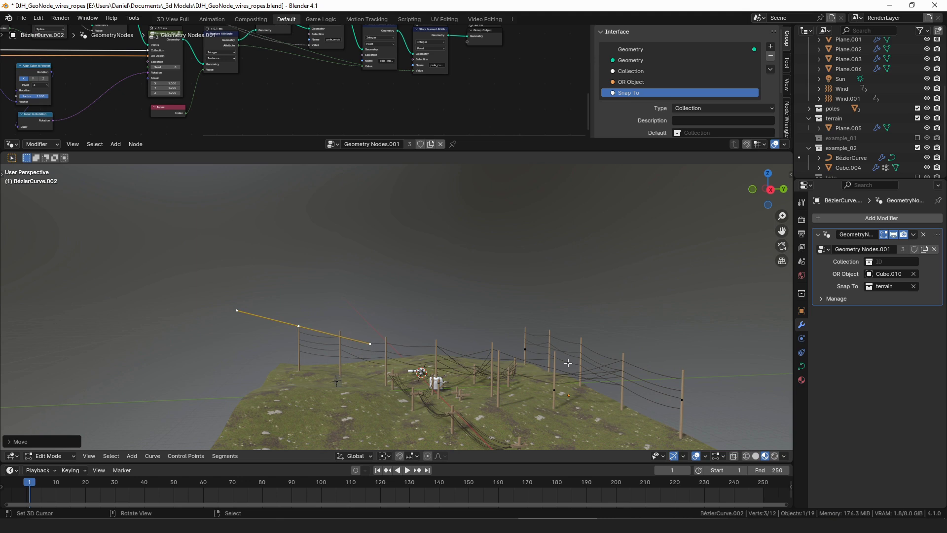
middle_drag(271, 340, 467, 367)
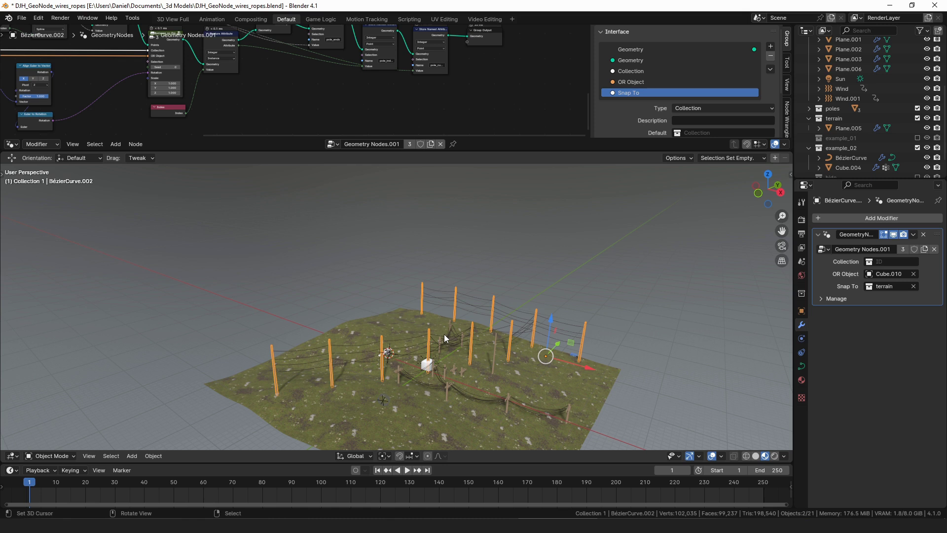
scroll(489, 306, up, 5)
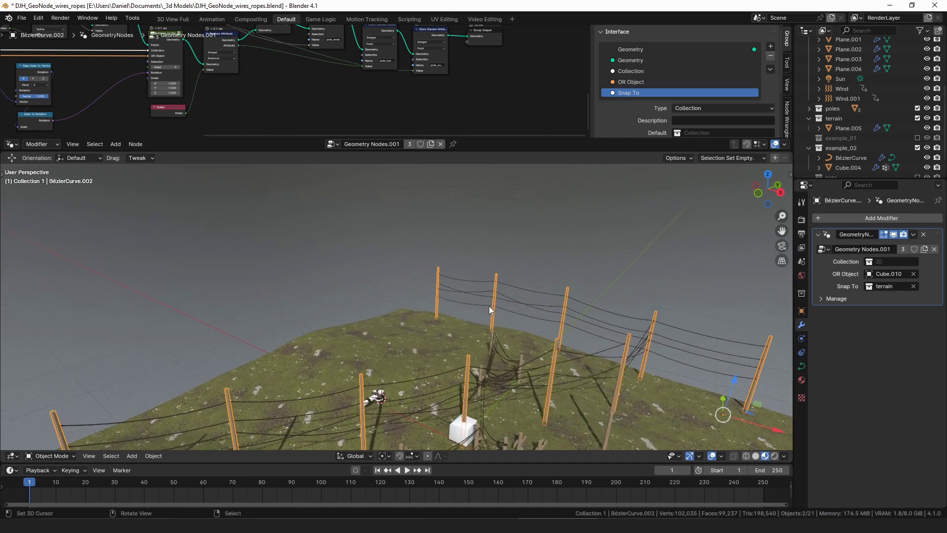
middle_drag(464, 261, 474, 297)
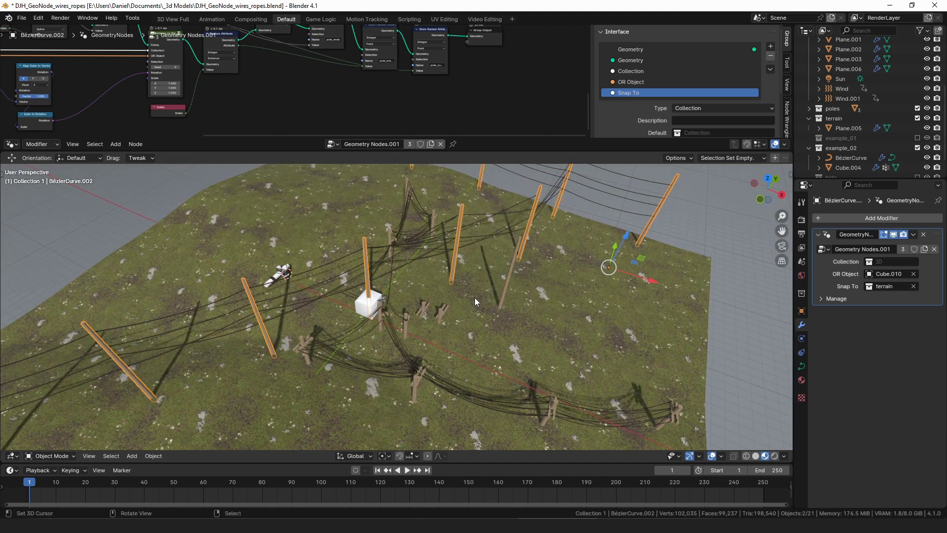